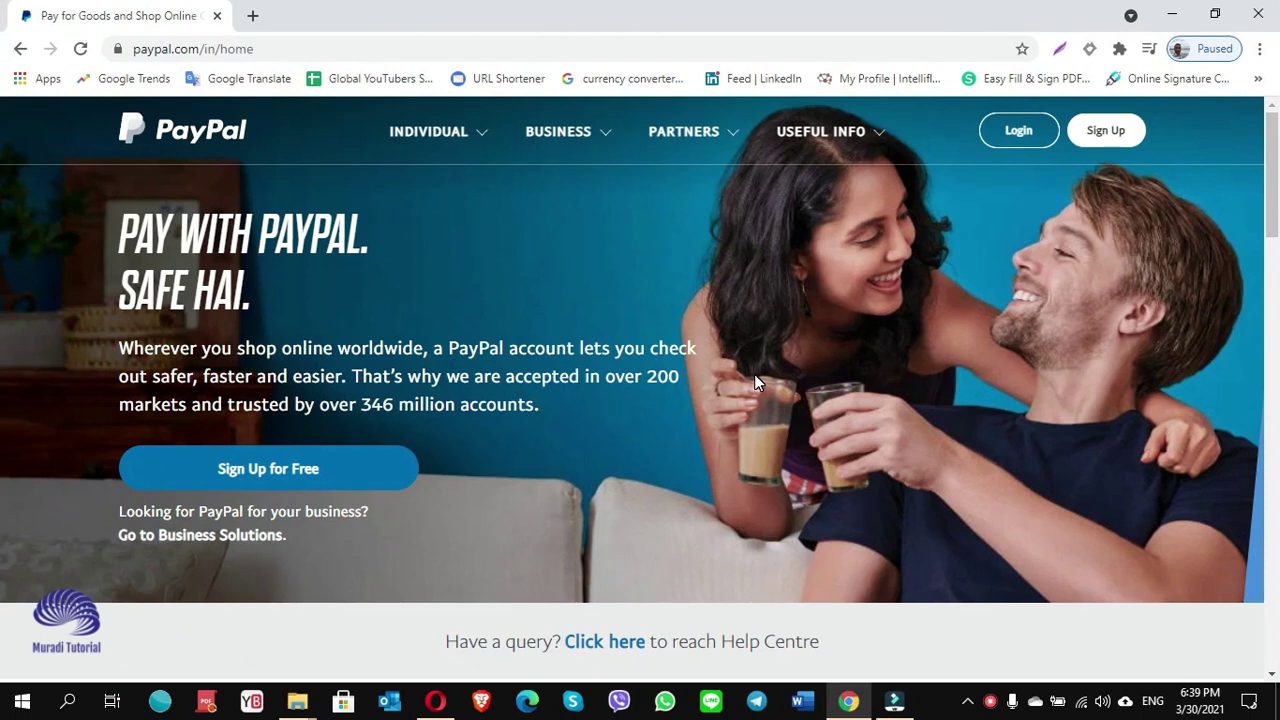
Start a PayPal signup and choose the Business Account type.
click(1108, 136)
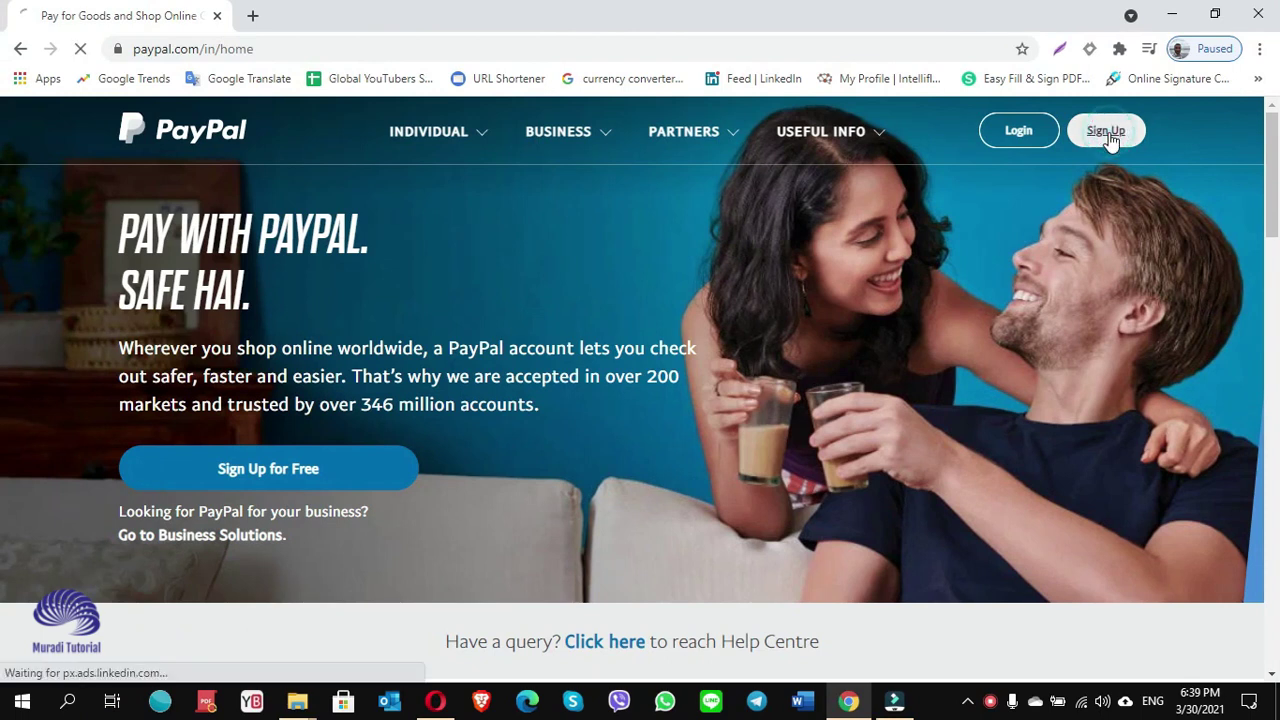
scroll(515, 505, down, 1)
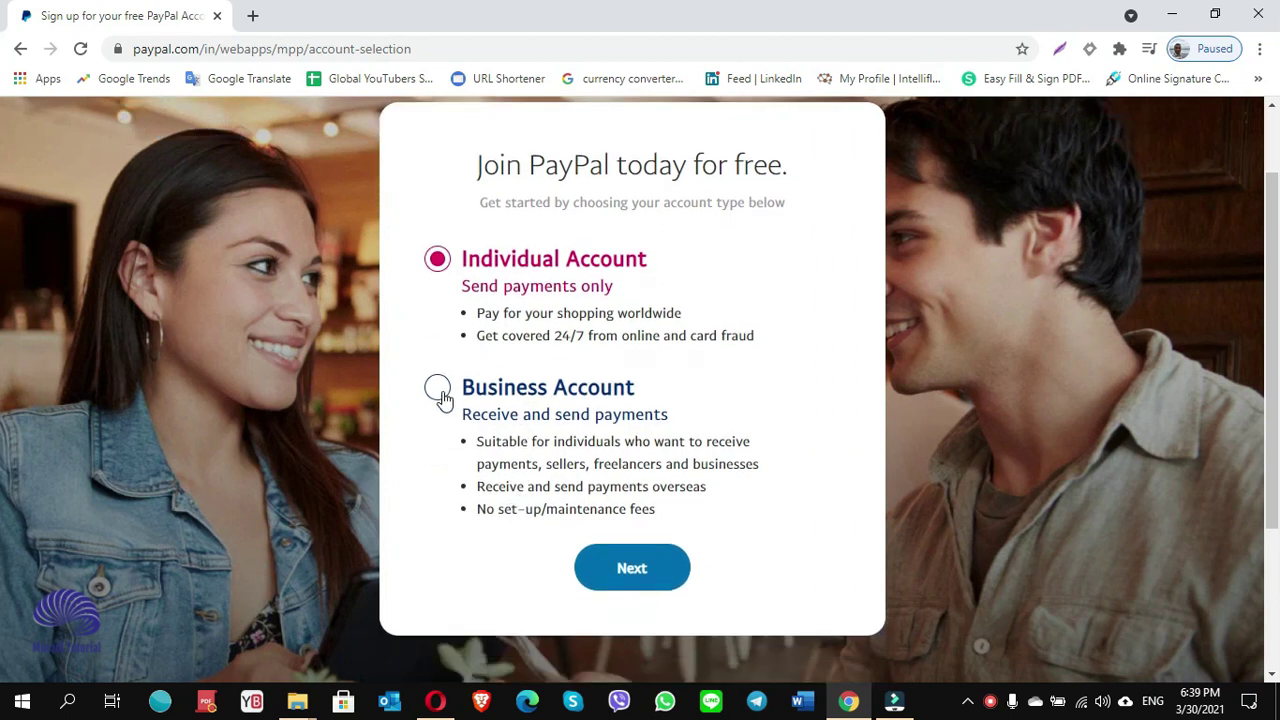
click(440, 392)
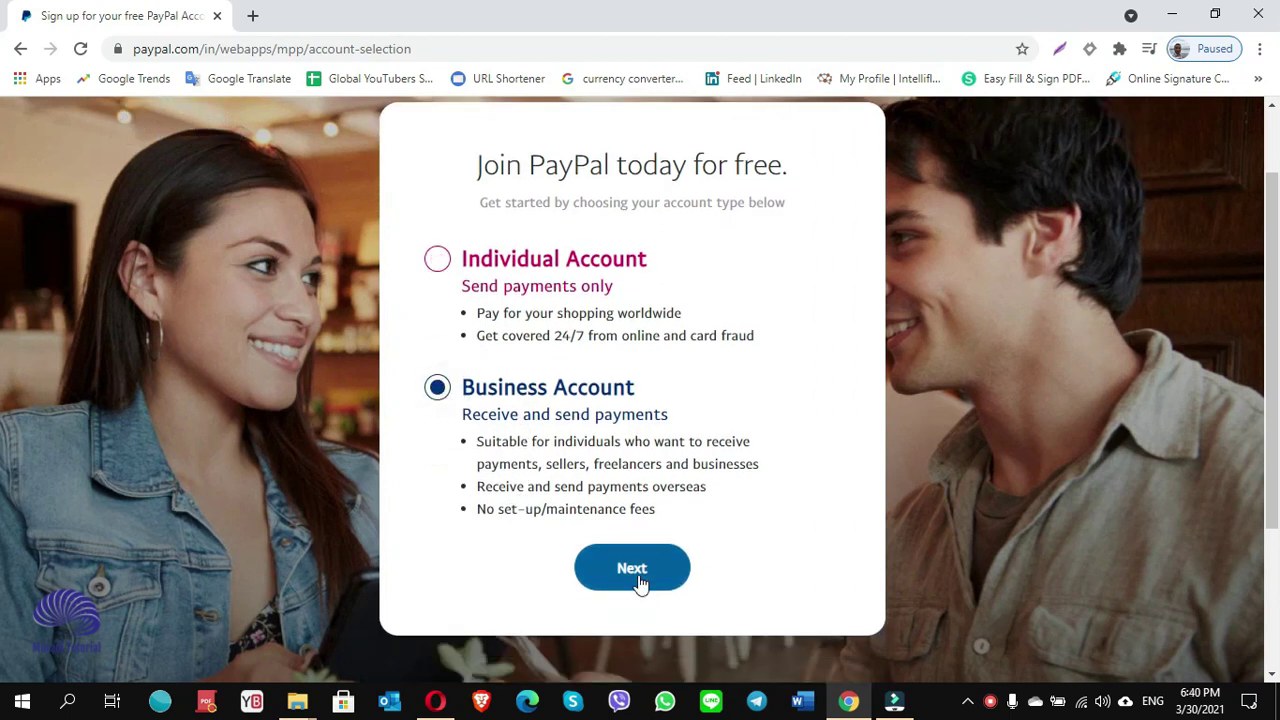
click(636, 578)
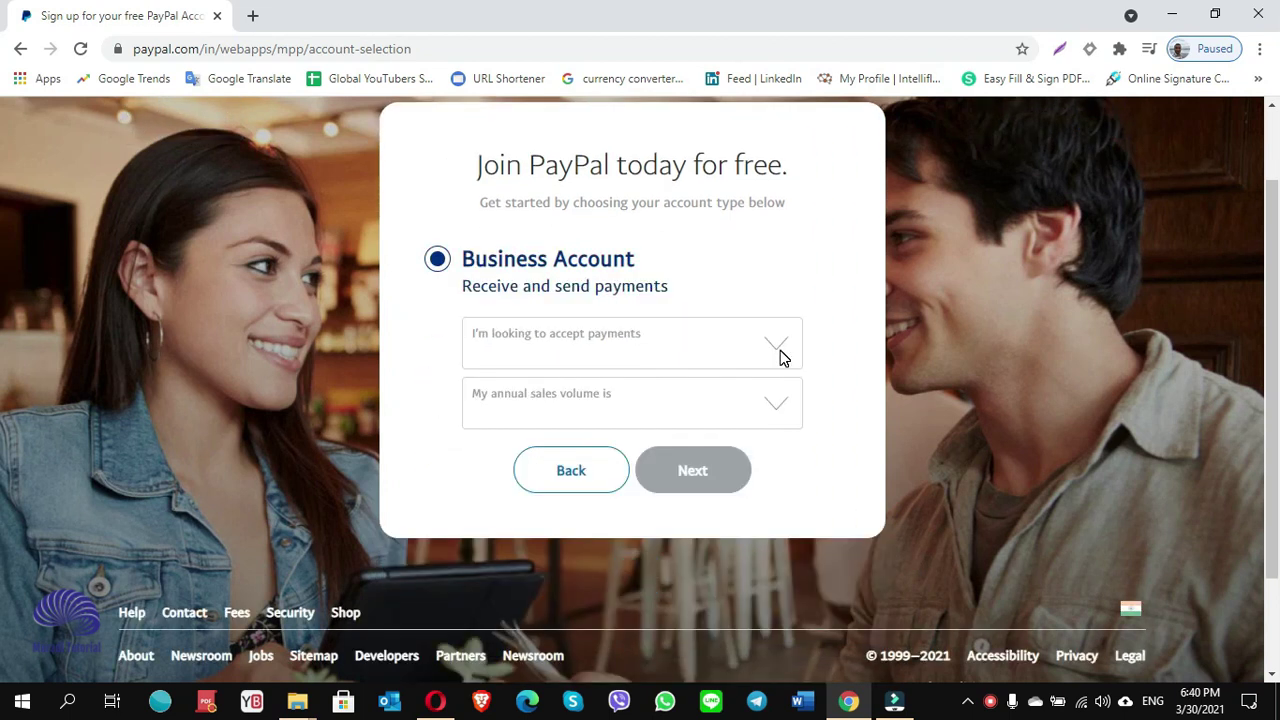
Set payments to 'Via email, invoicing or link' with 0 to 250K USD annual sales.
click(782, 358)
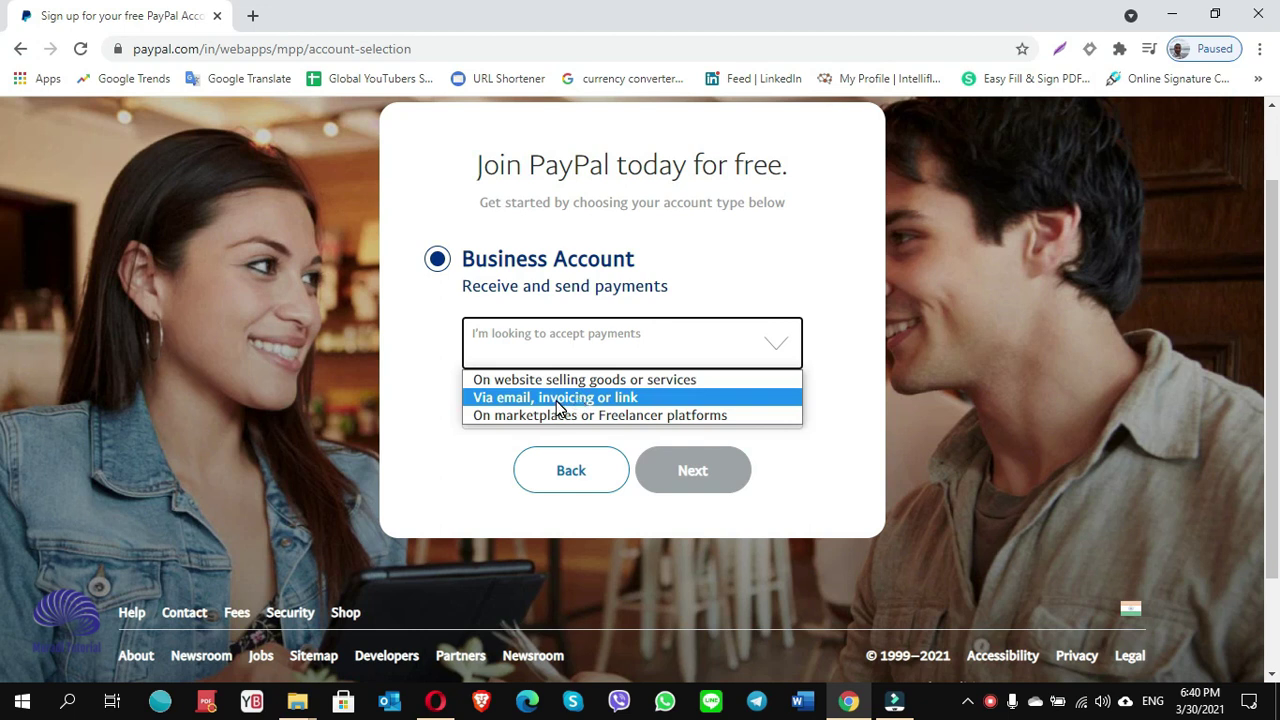
click(557, 400)
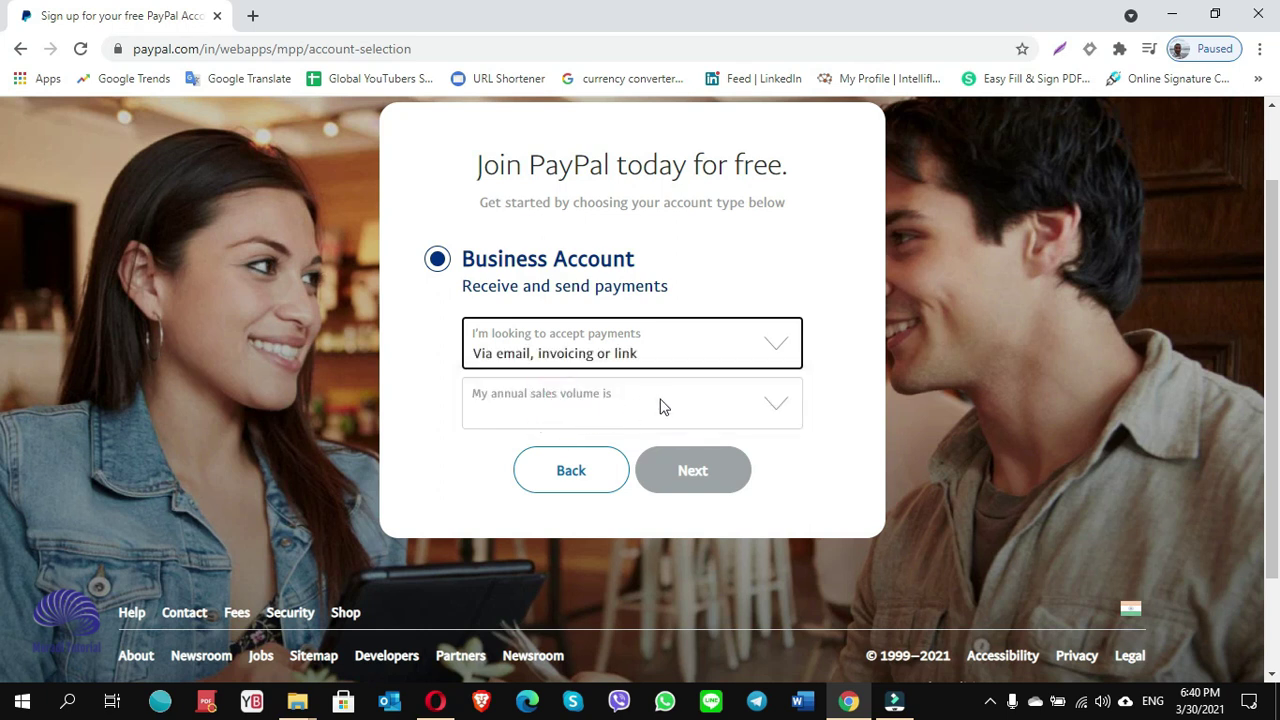
click(780, 412)
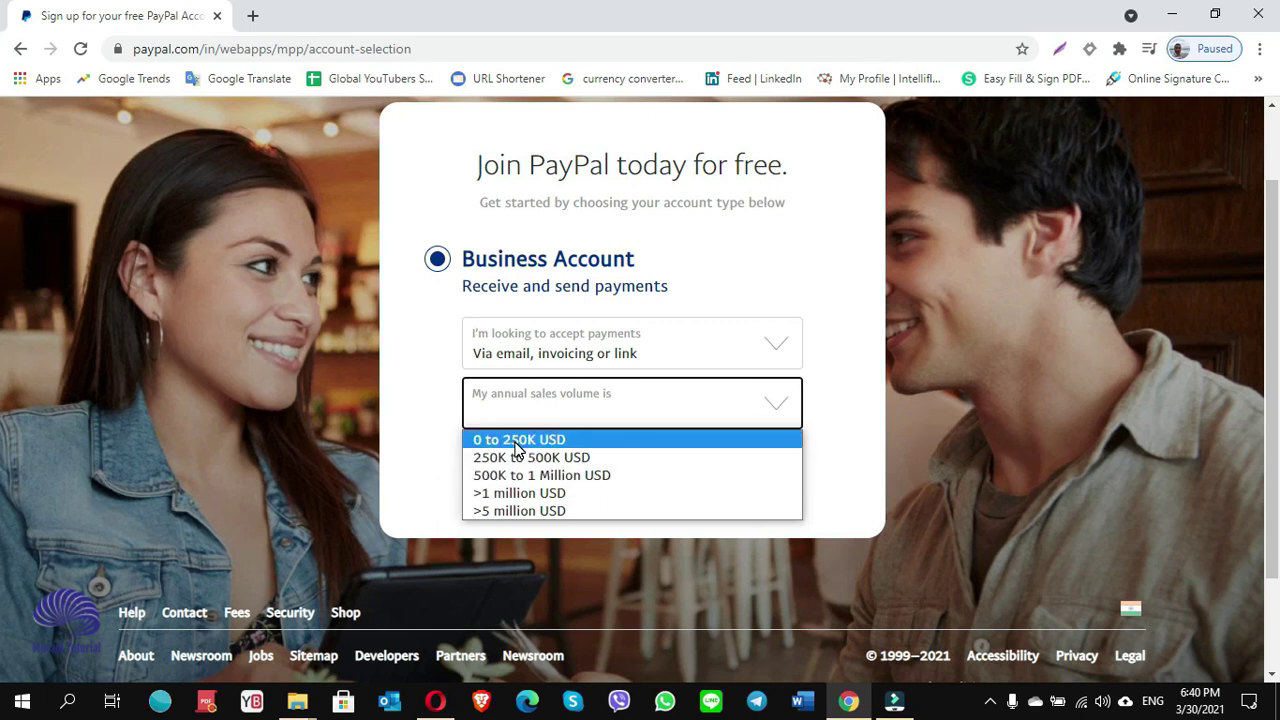
click(518, 442)
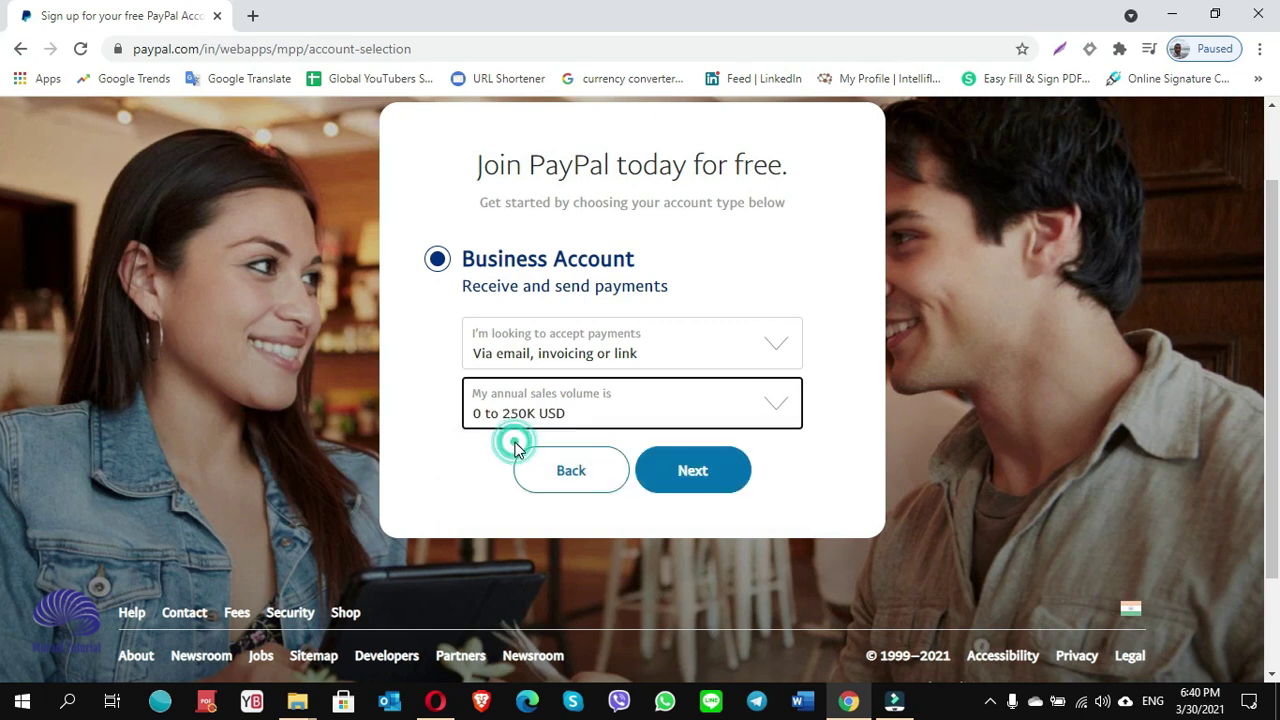
click(684, 472)
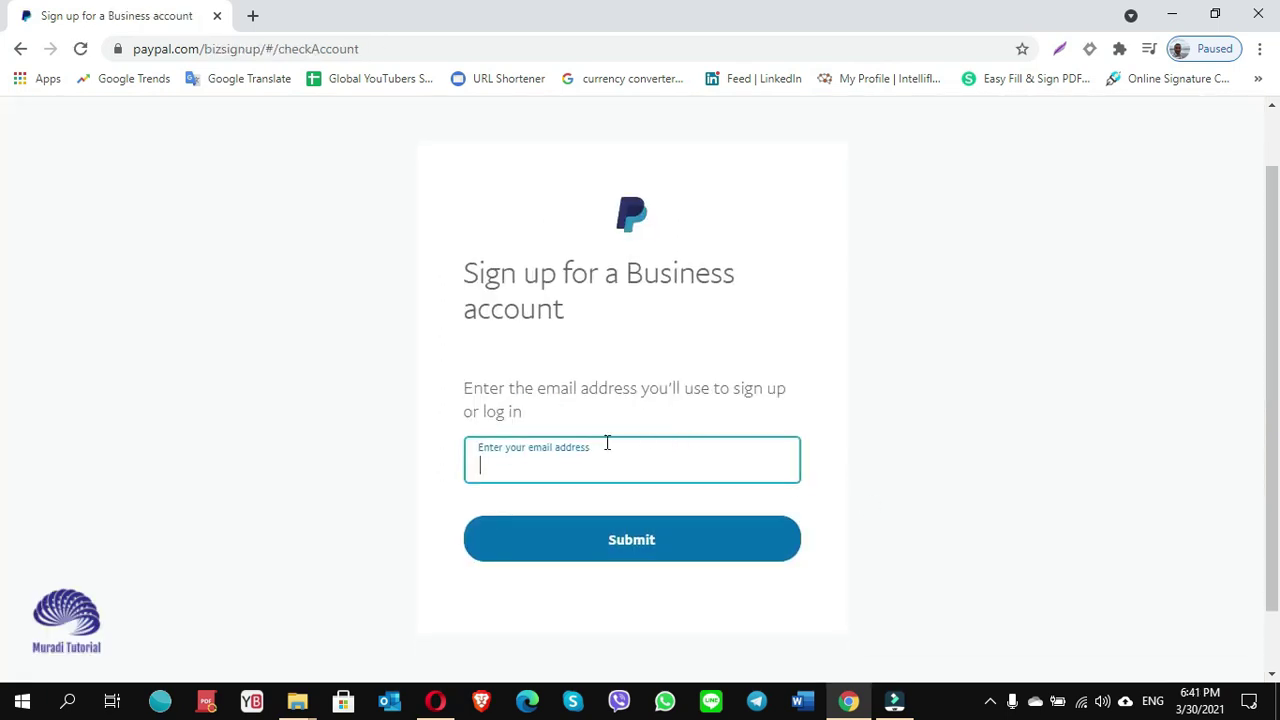
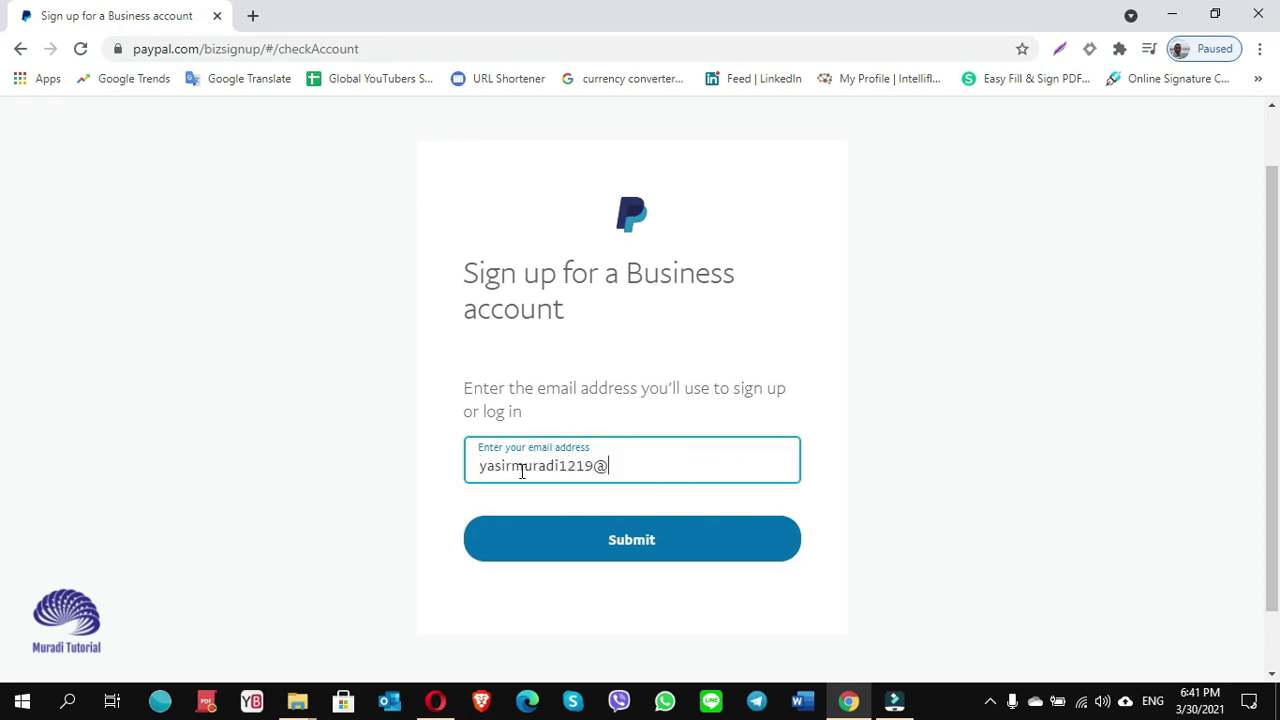
Submit the signup email address, then enter and submit an account password.
click(641, 549)
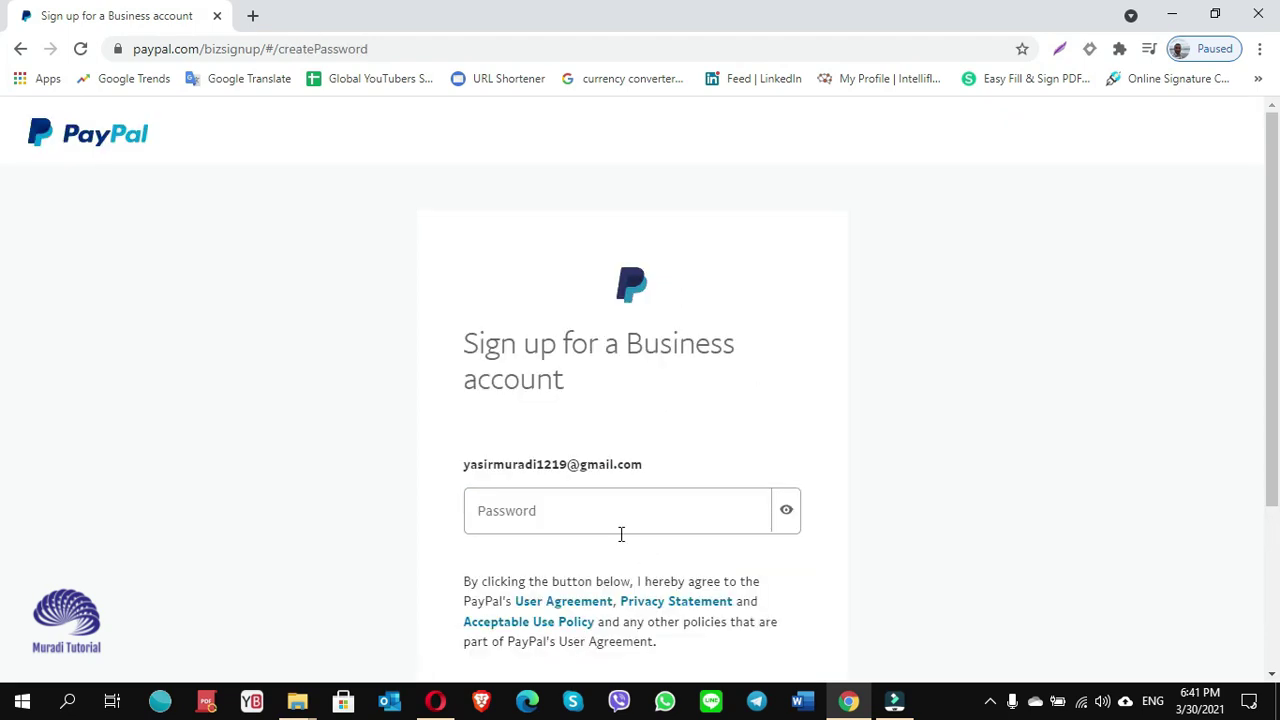
click(581, 515)
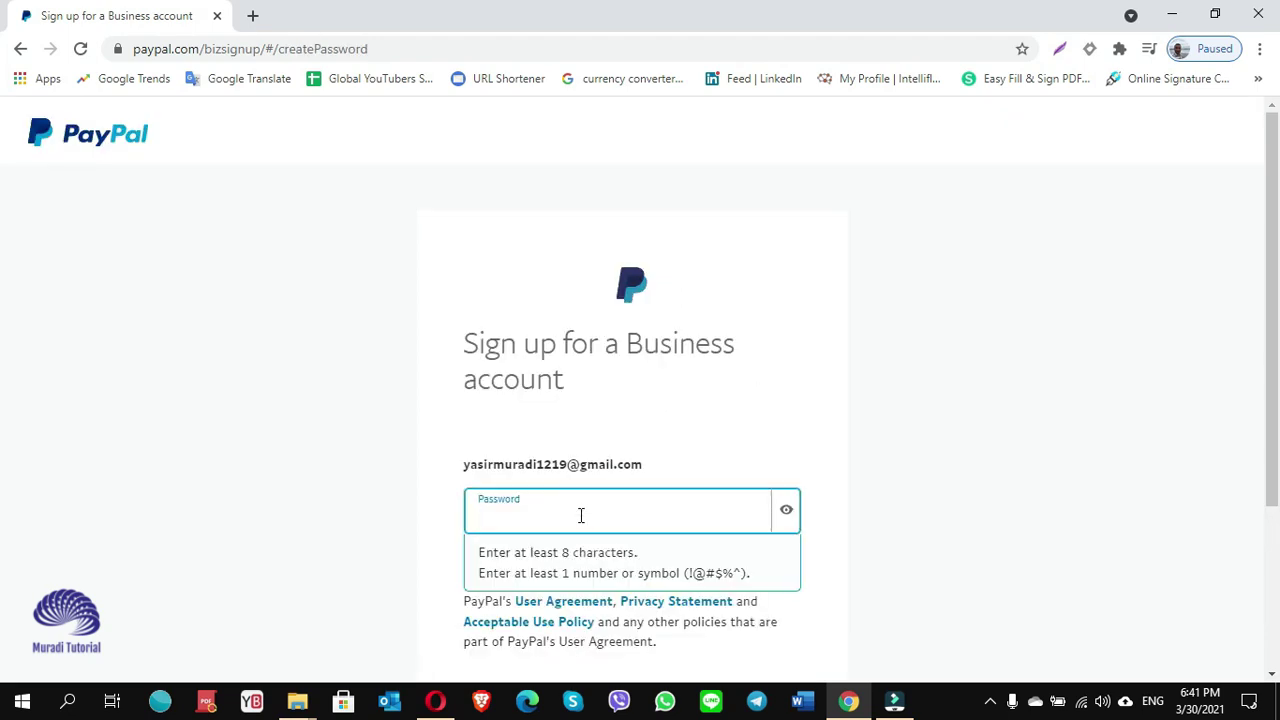
text(•••••)
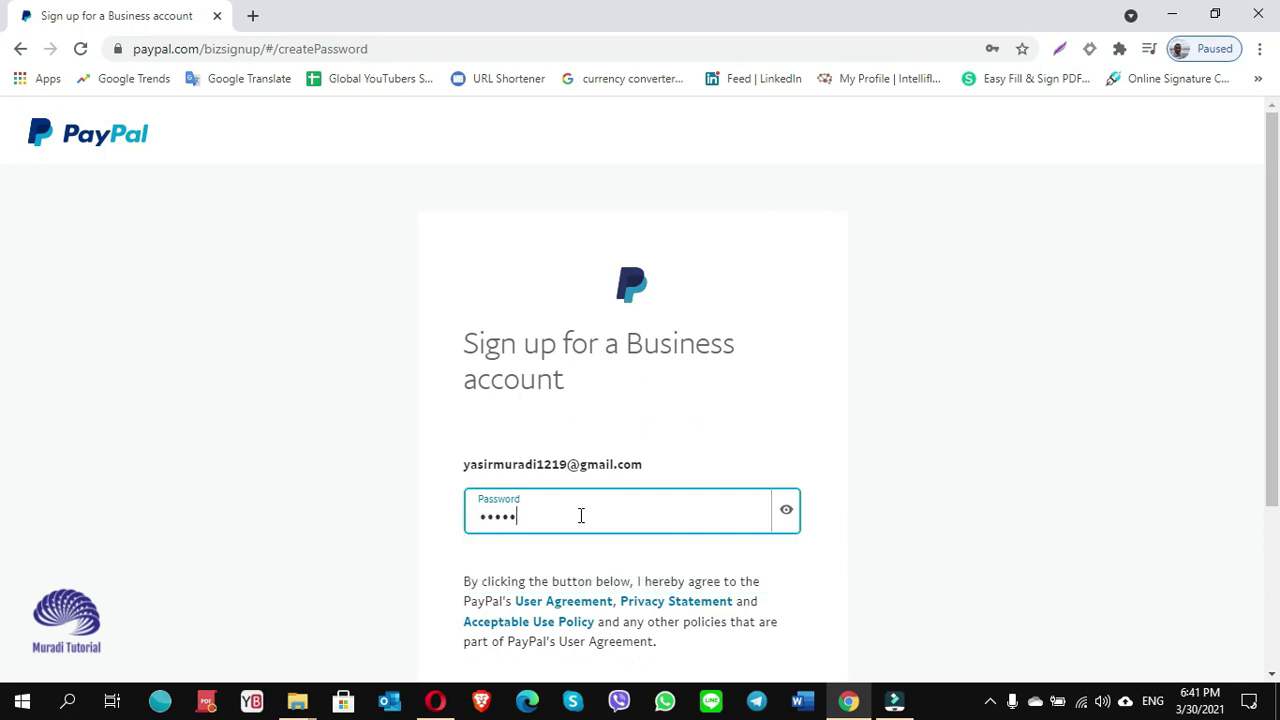
text(•••••)
scroll(831, 474, down, 2)
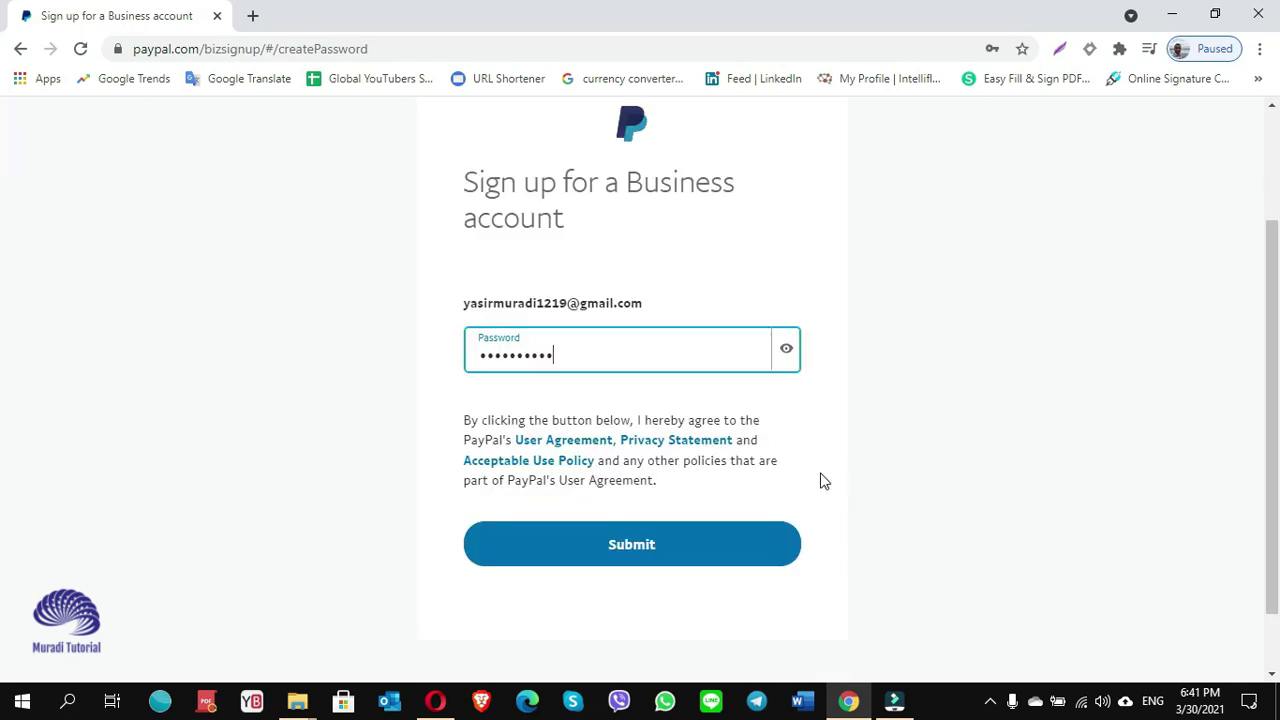
click(628, 556)
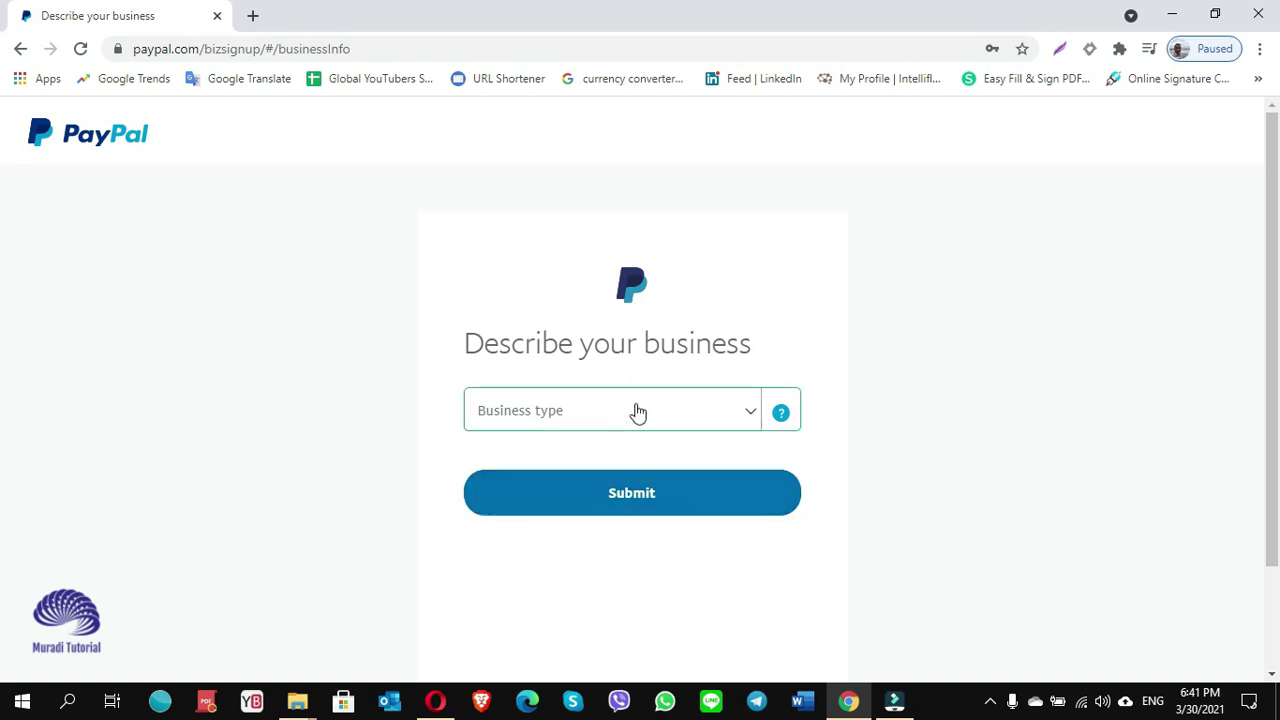
Set business type to Individual and keyword to Video Amusement Game Supplies.
click(670, 417)
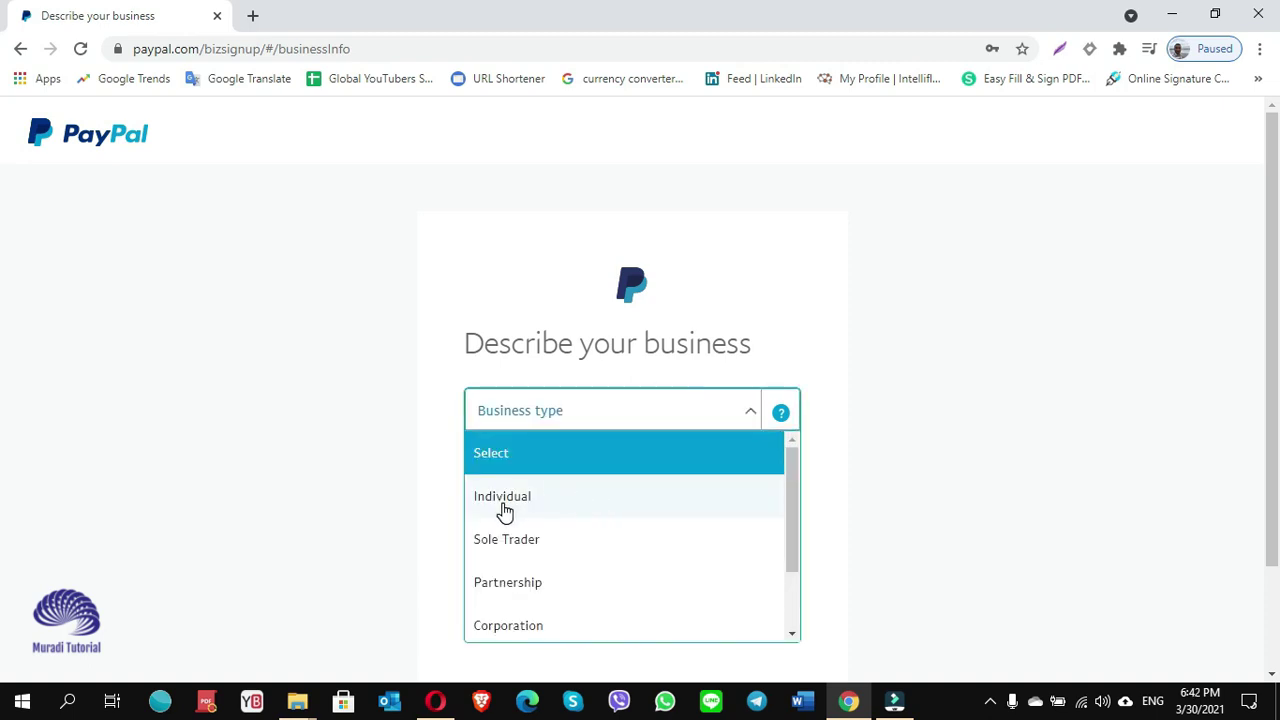
click(503, 500)
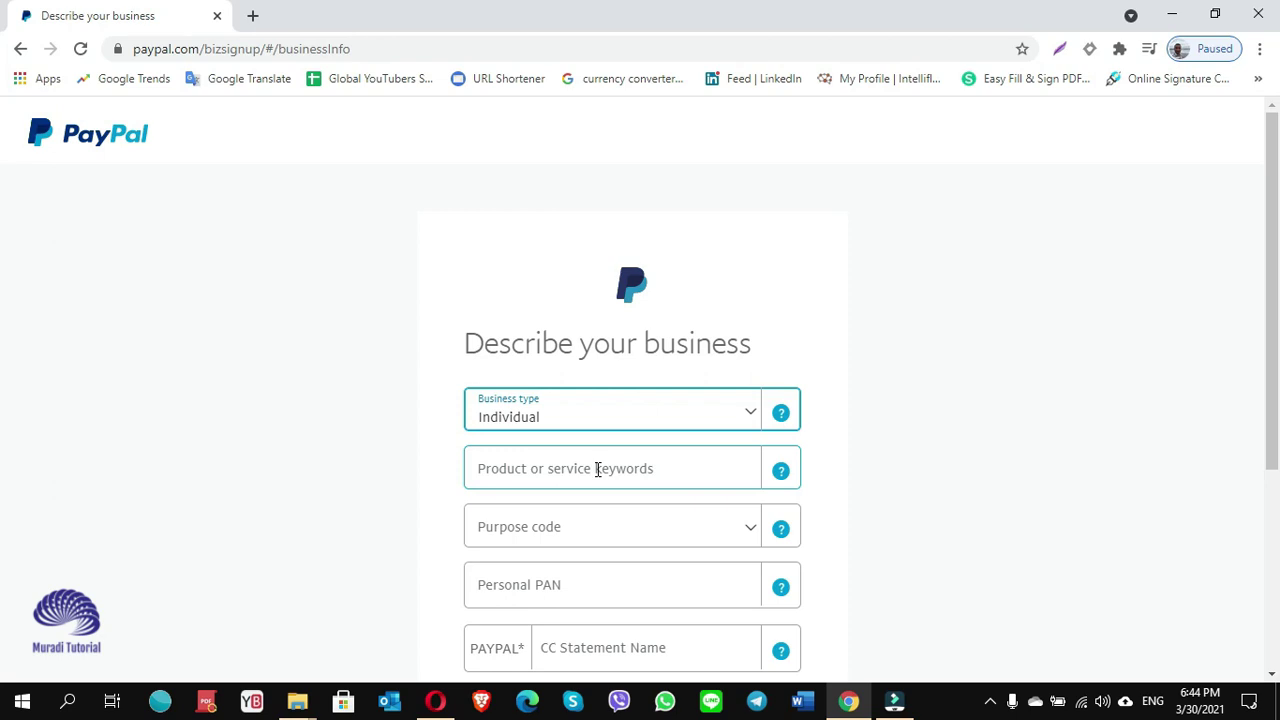
click(597, 469)
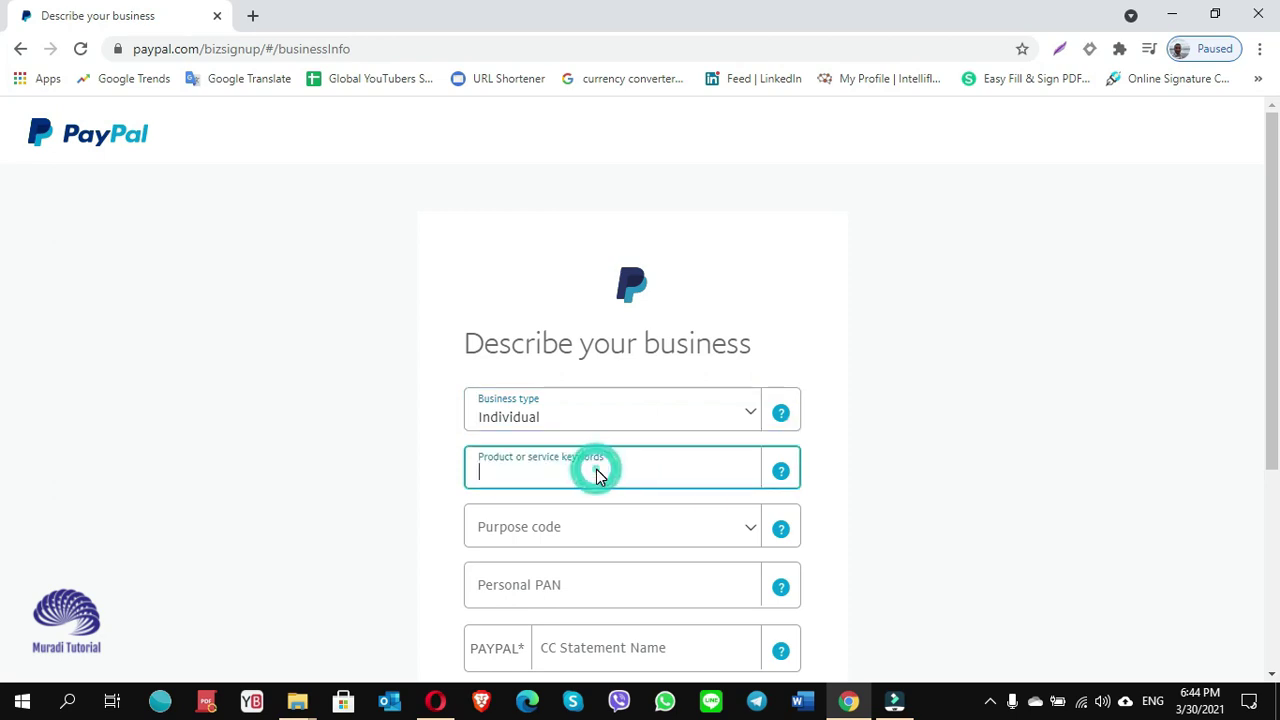
text(video)
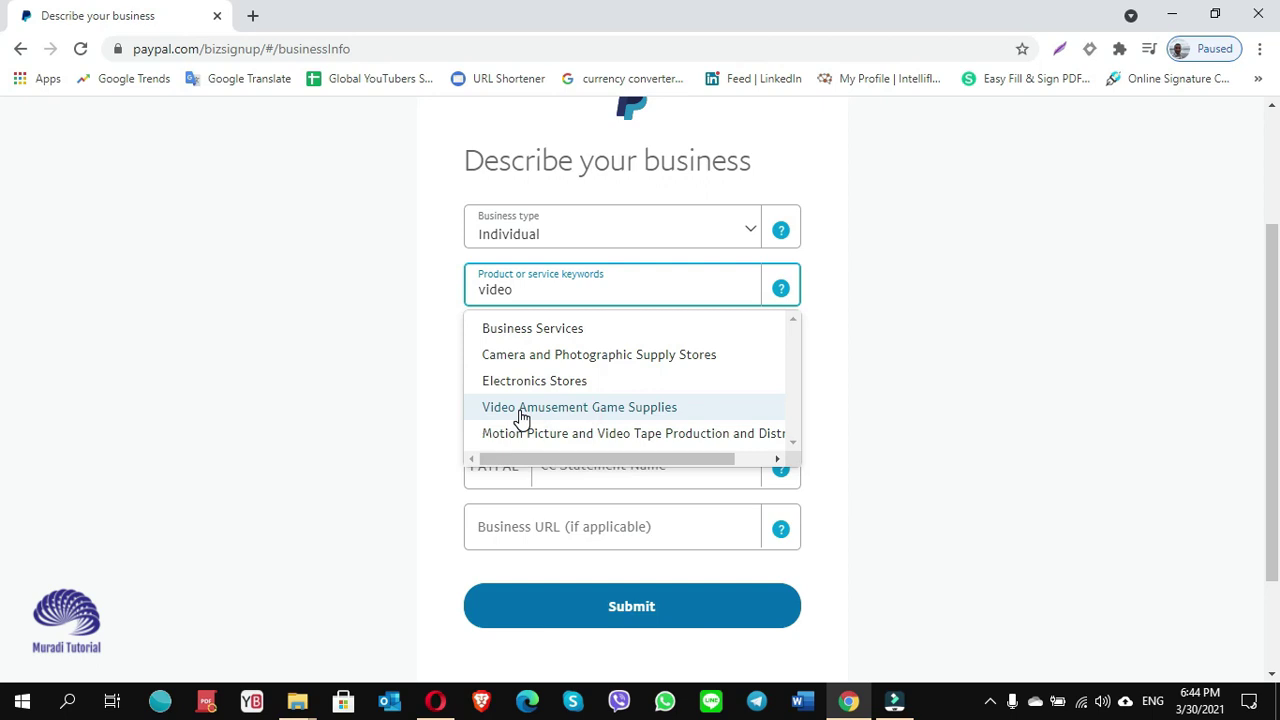
click(520, 417)
Choose purpose code P0801 – Hardware consultancy/implementation.
click(519, 408)
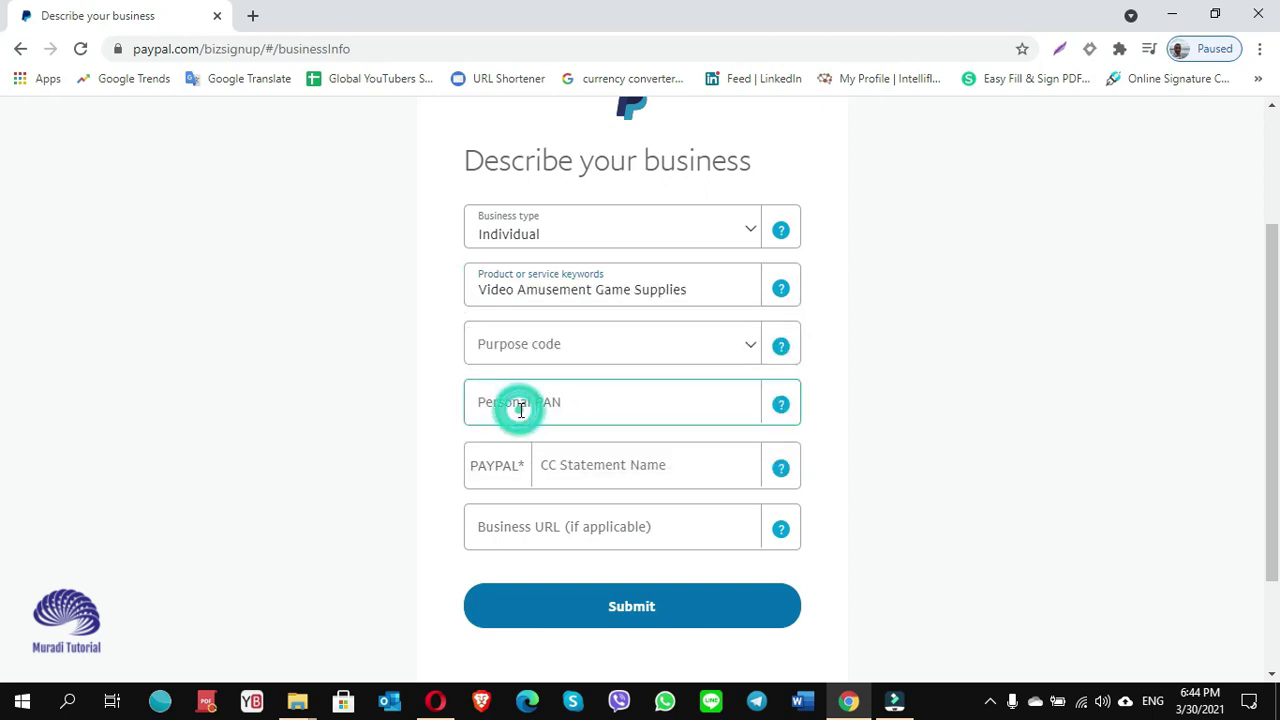
click(560, 362)
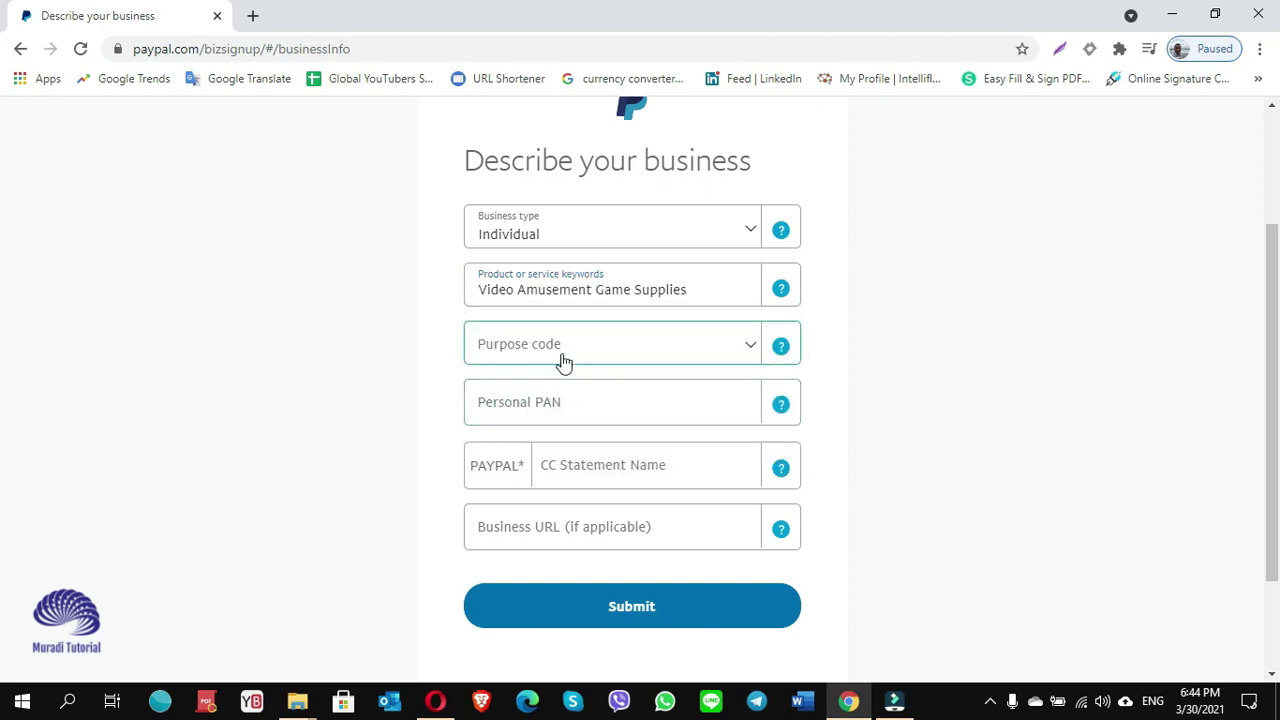
click(752, 348)
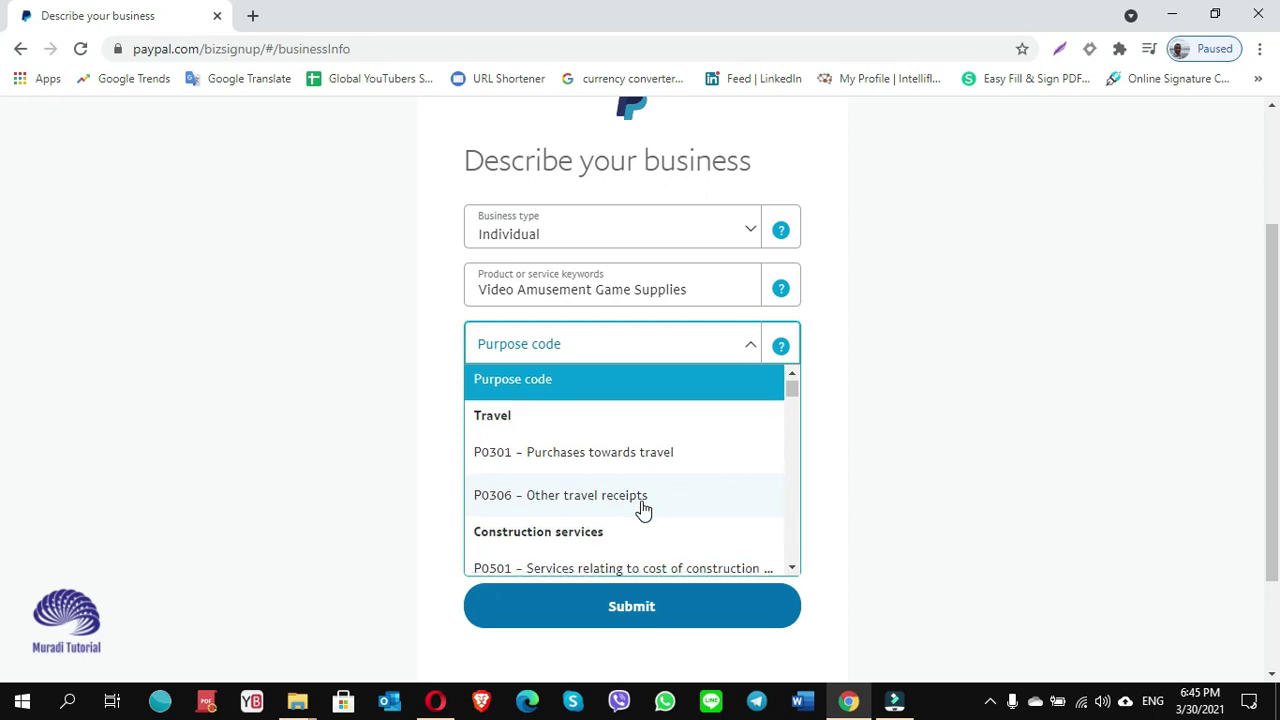
scroll(643, 510, down, 3)
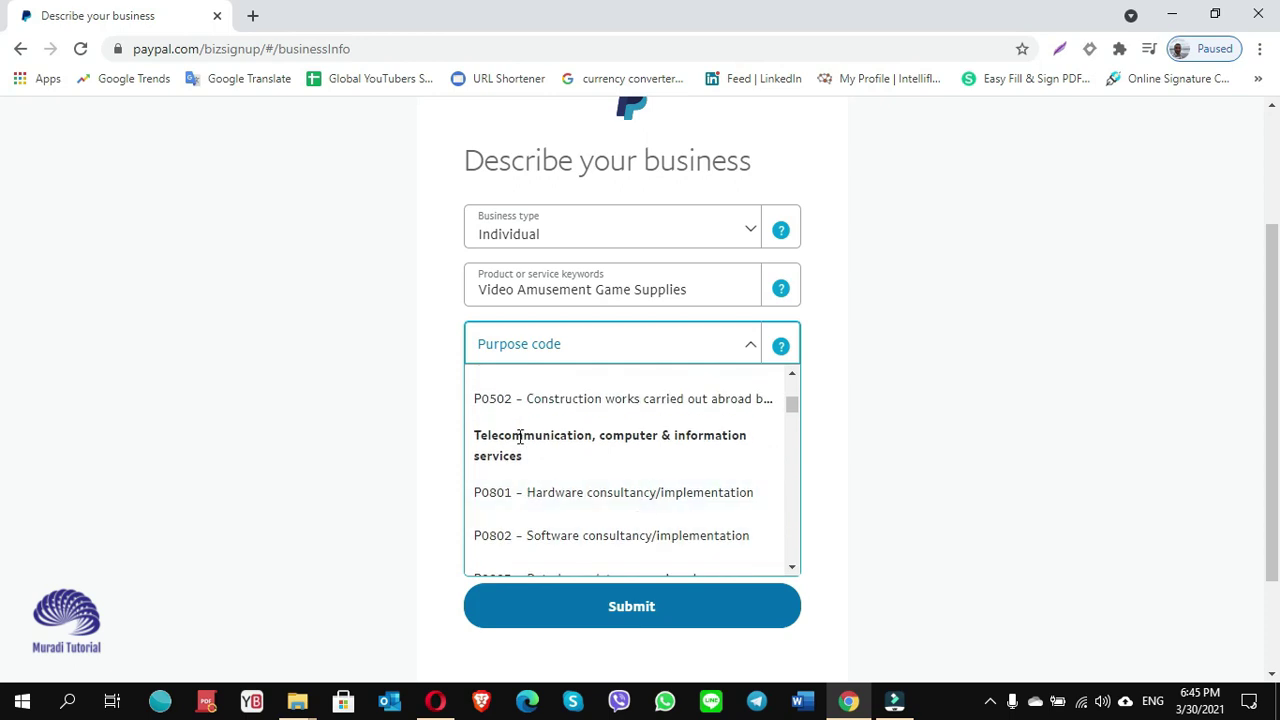
click(560, 500)
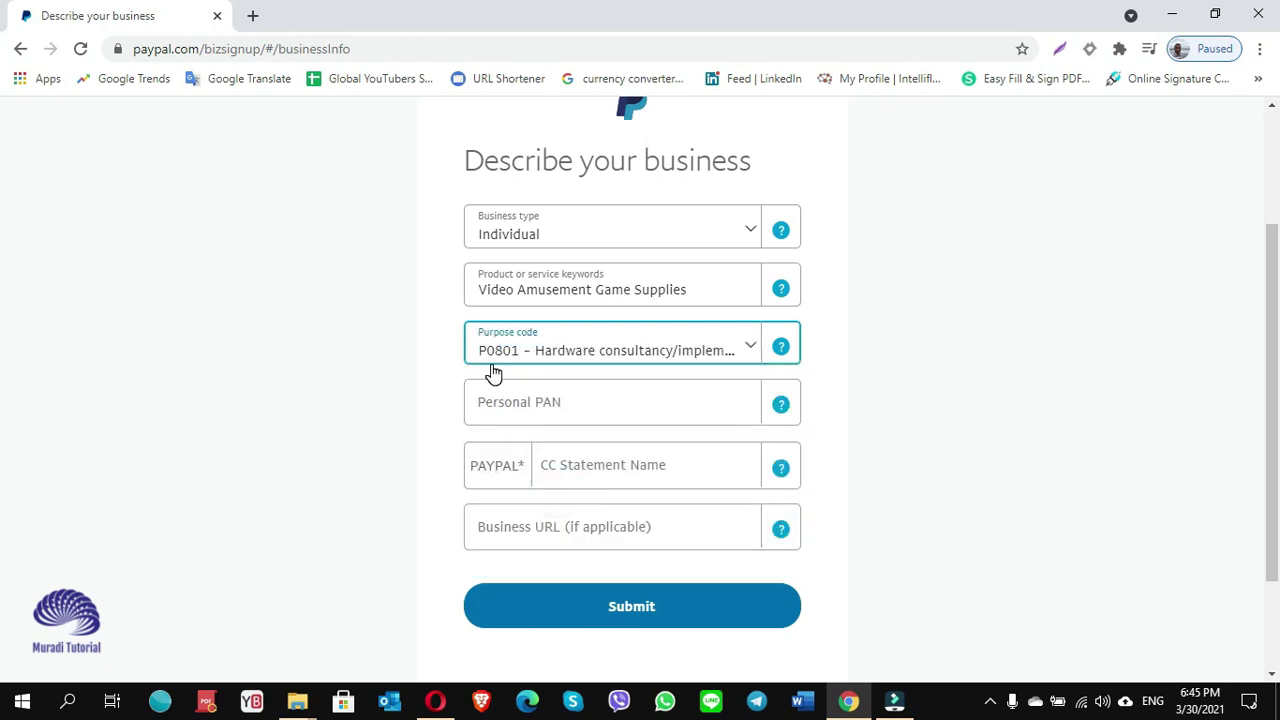
click(631, 413)
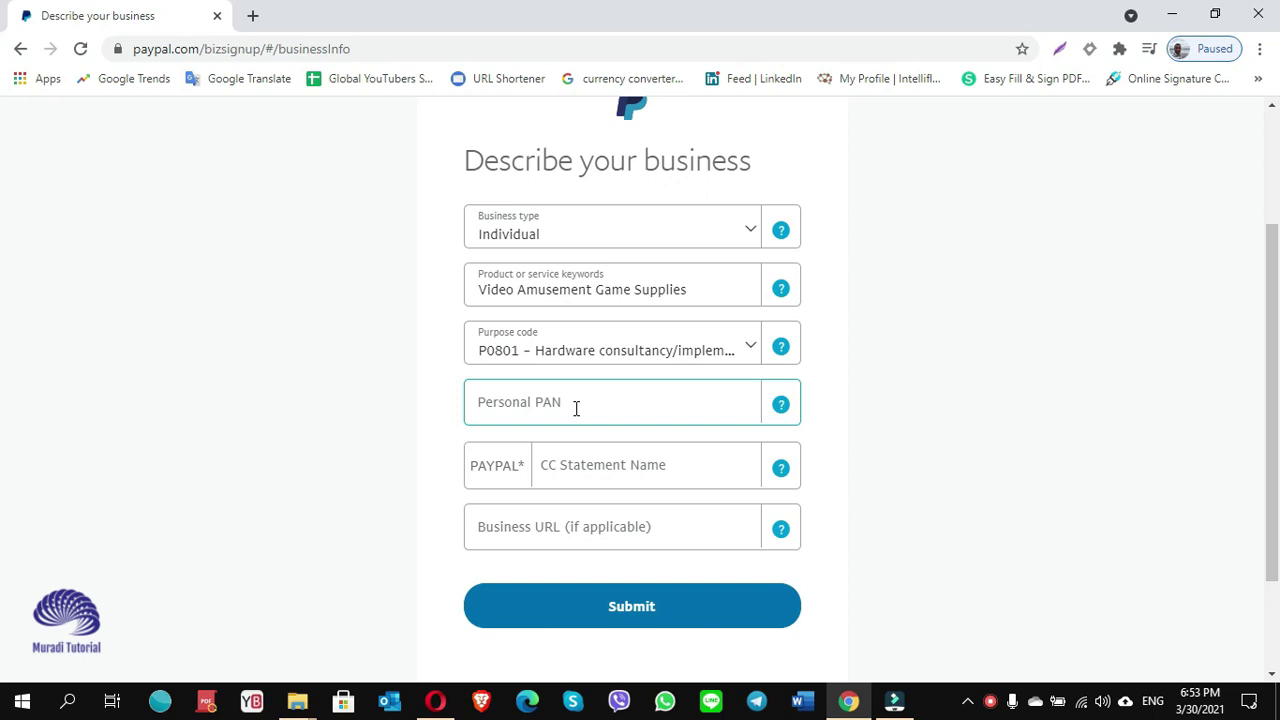
Check the required PAN format and enter the personal PAN.
click(779, 405)
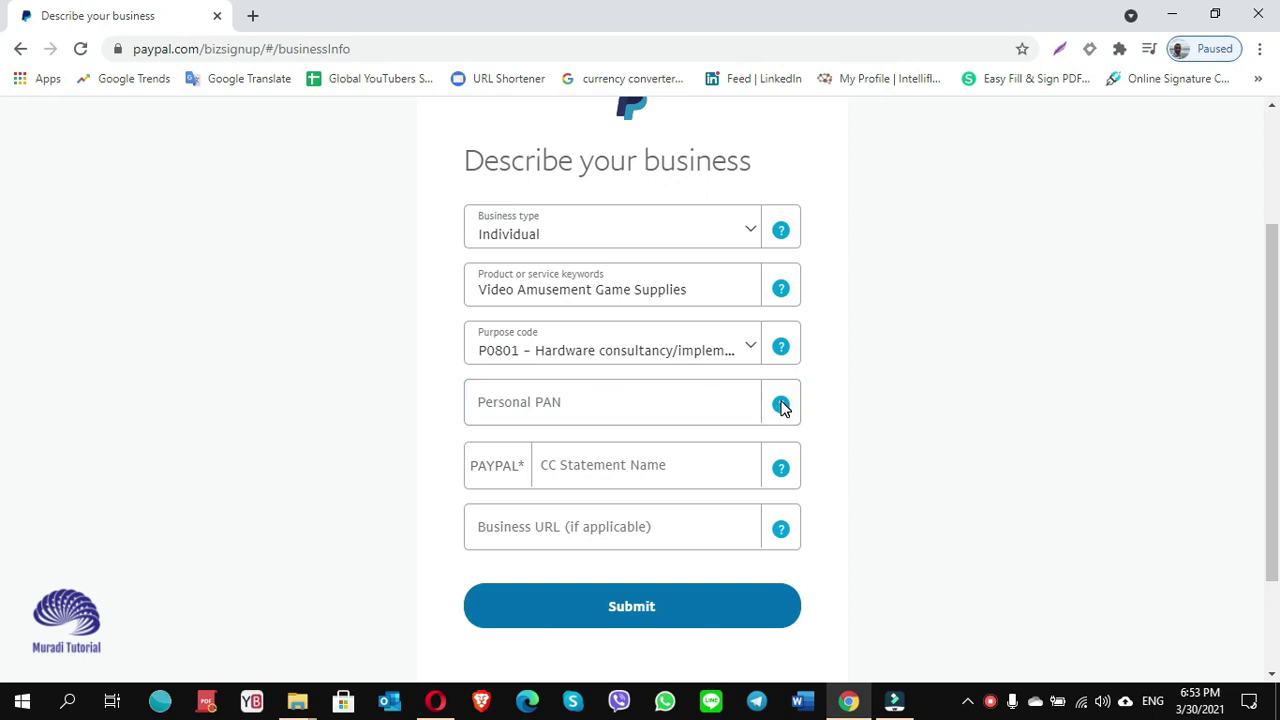
click(781, 405)
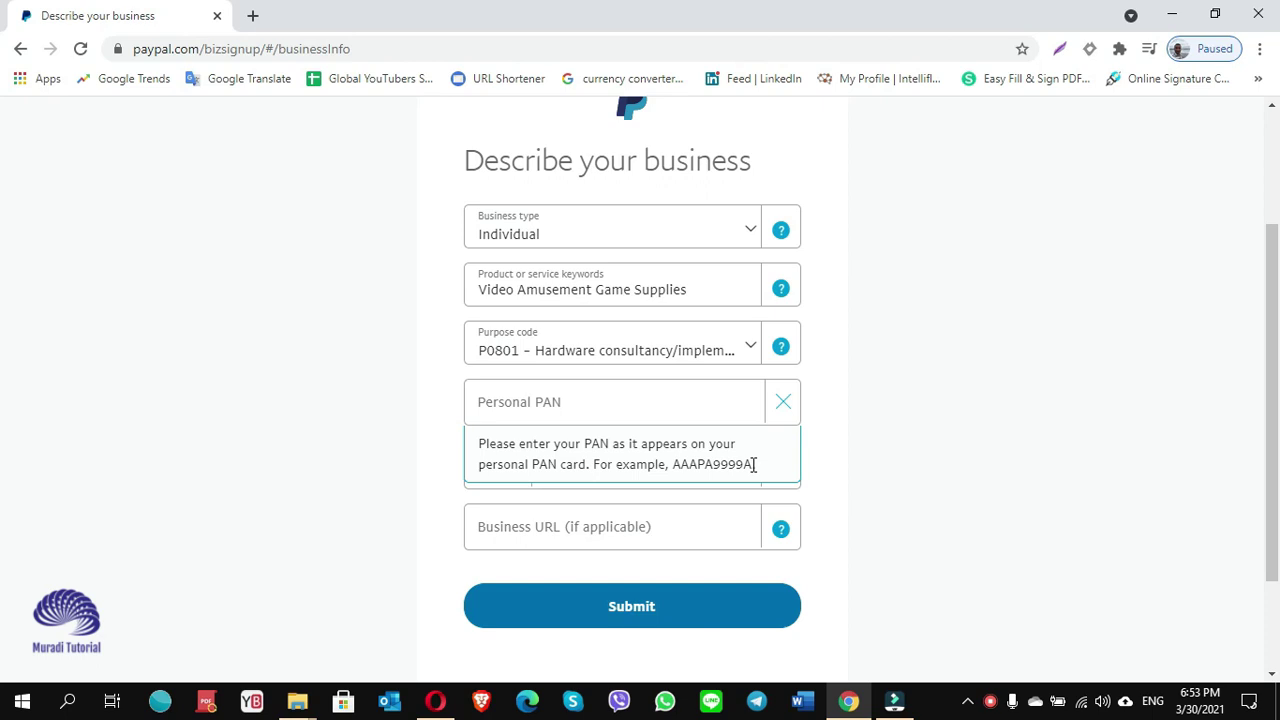
click(551, 404)
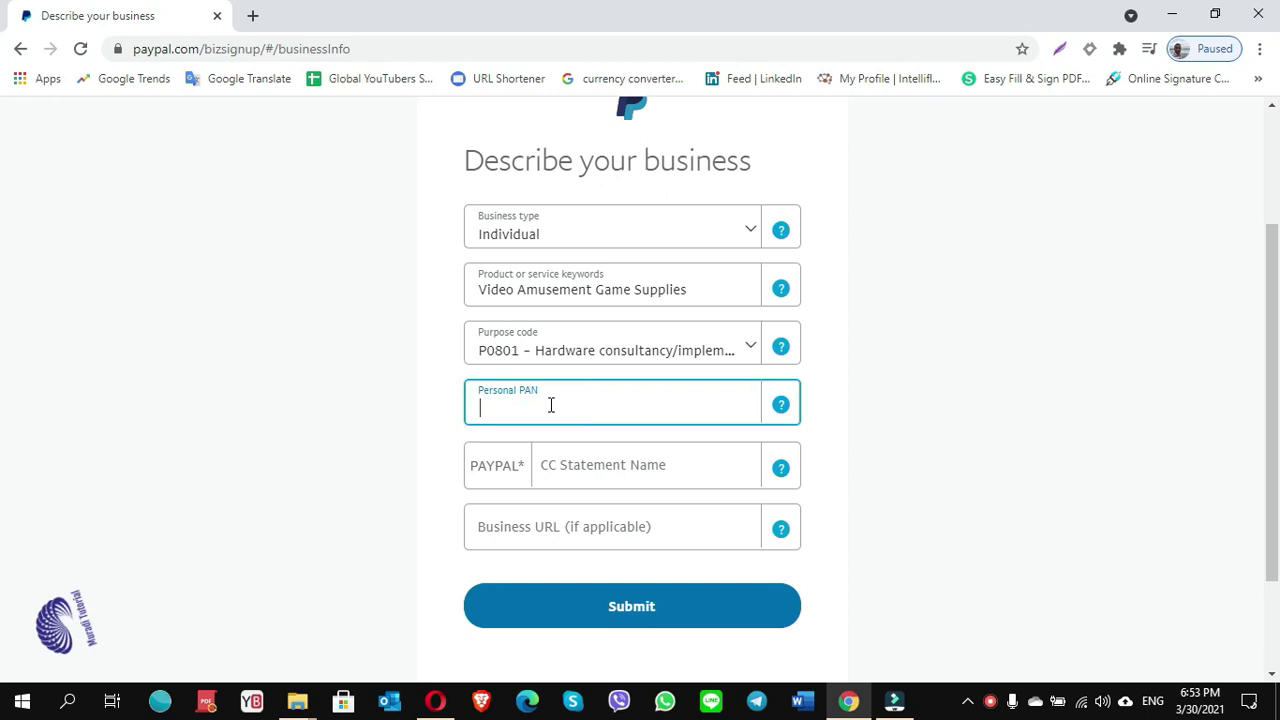
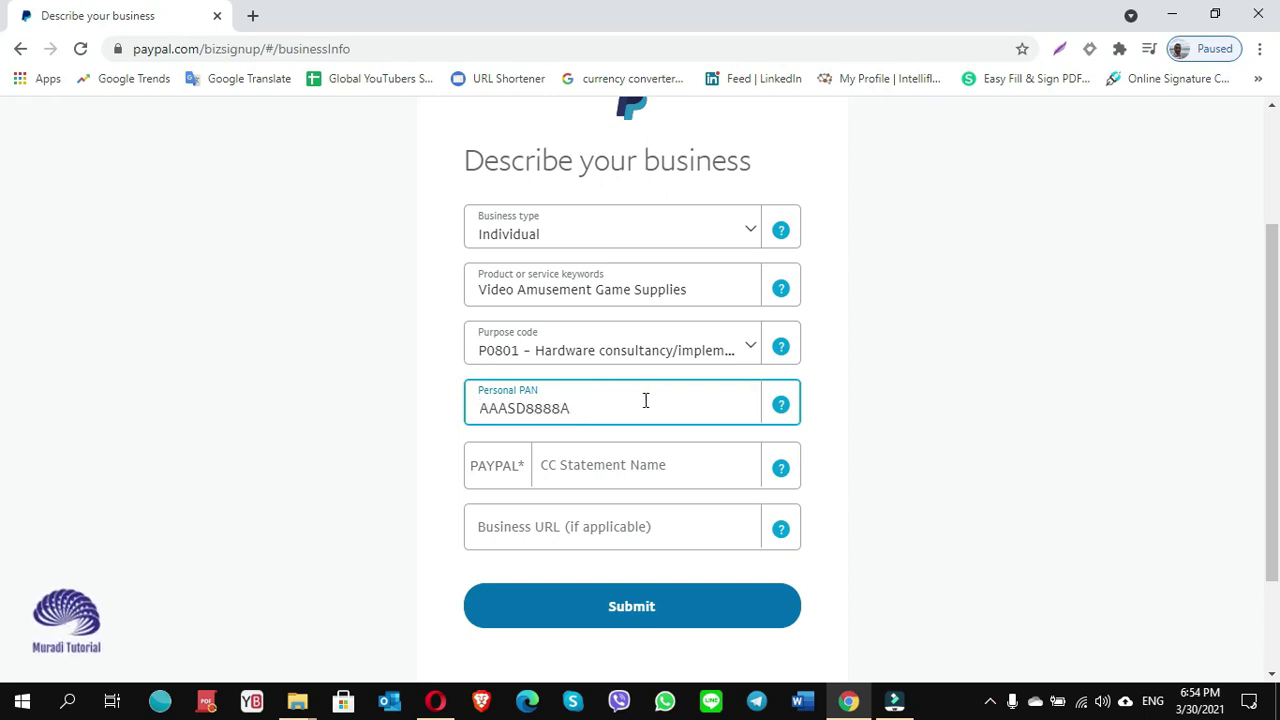
click(848, 460)
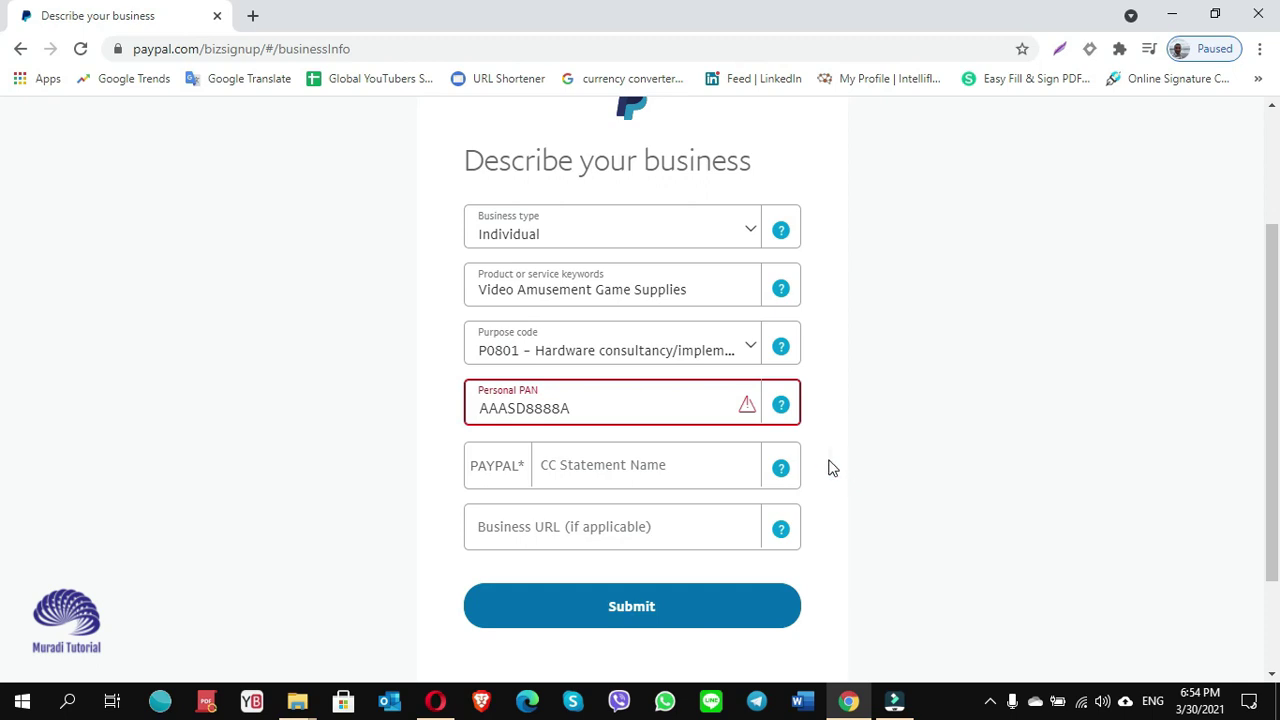
Fix the incorrect letter in the PAN so it validates.
click(593, 411)
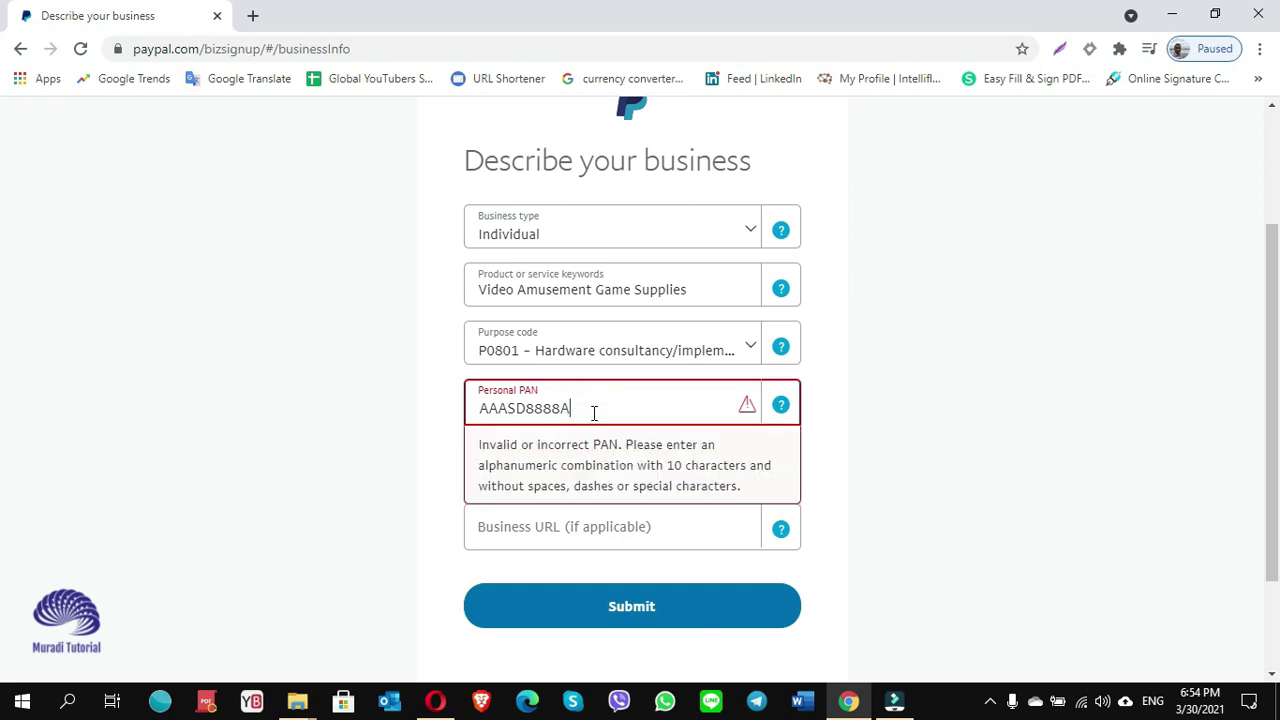
click(515, 408)
key(BackSpace)
text(P)
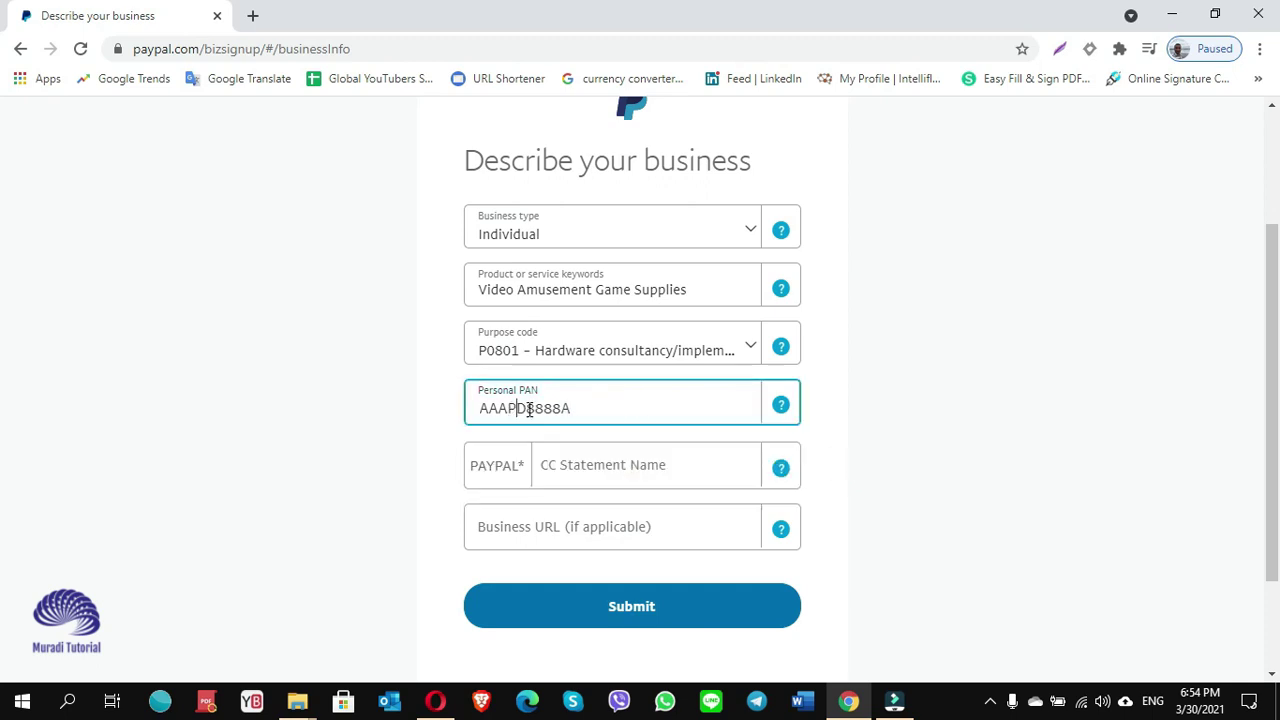
click(868, 448)
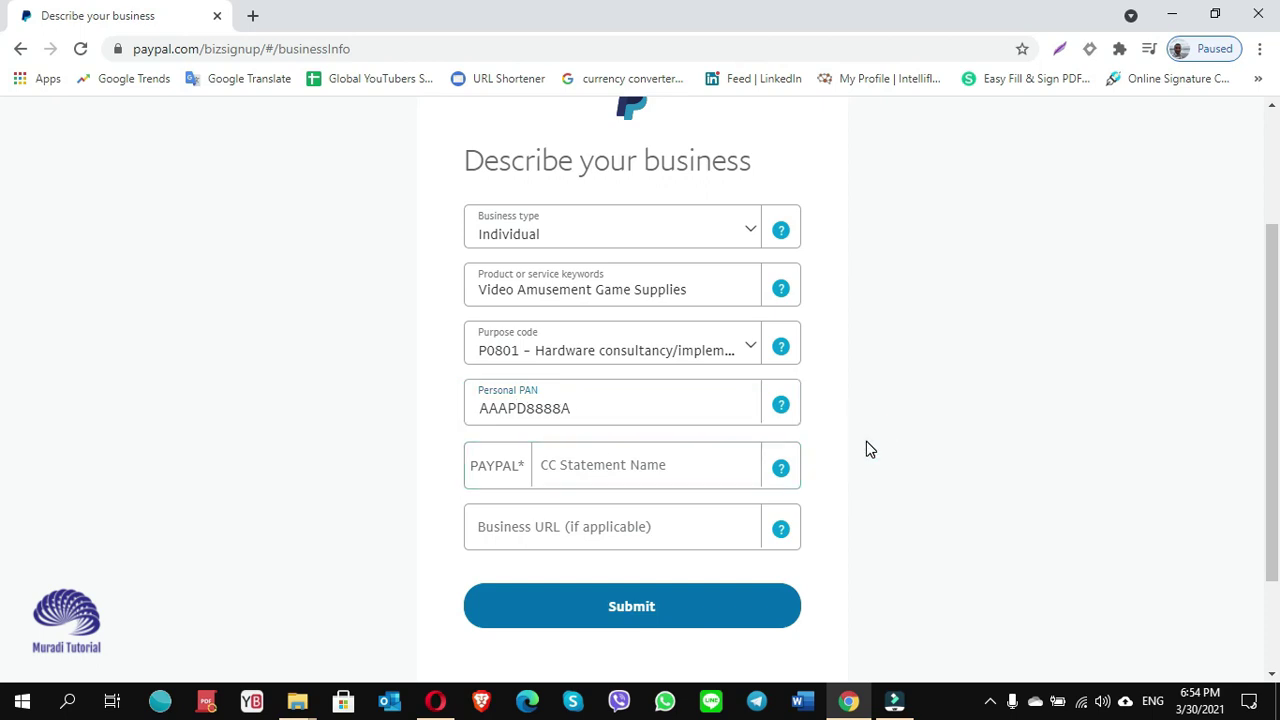
Review the CC Statement Name requirements.
click(515, 408)
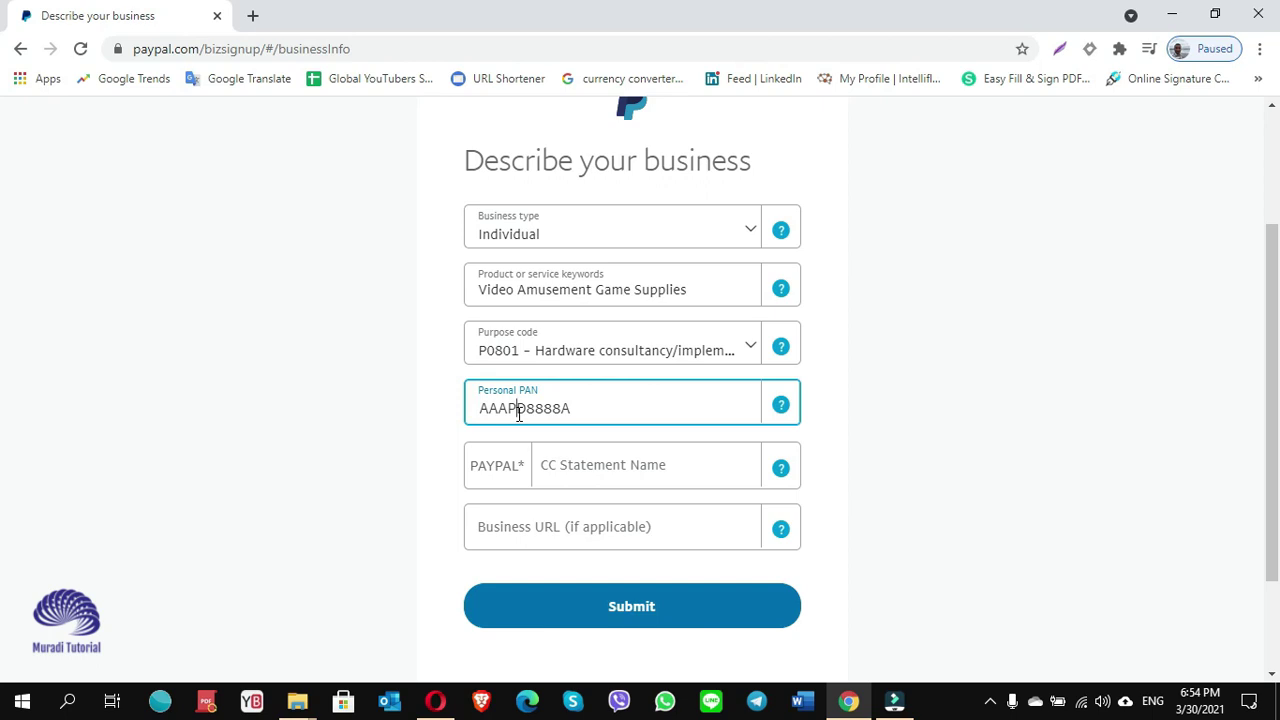
click(829, 449)
scroll(829, 449, down, 1)
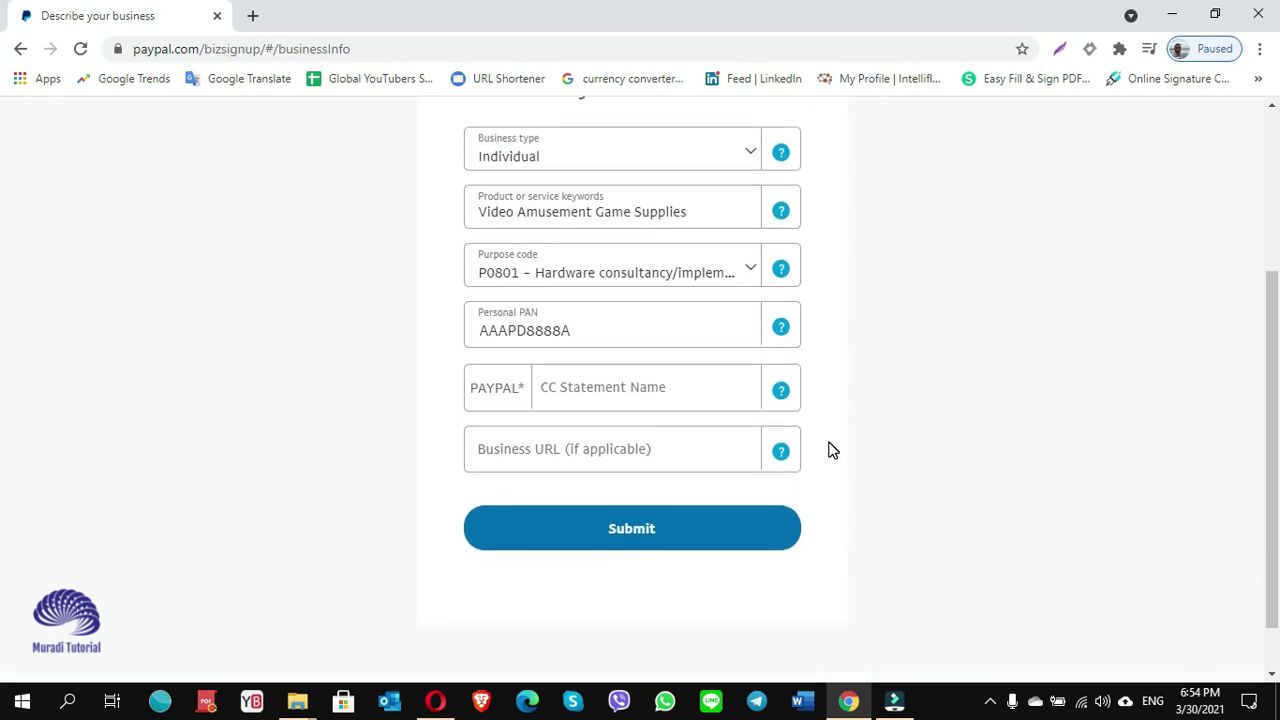
click(546, 391)
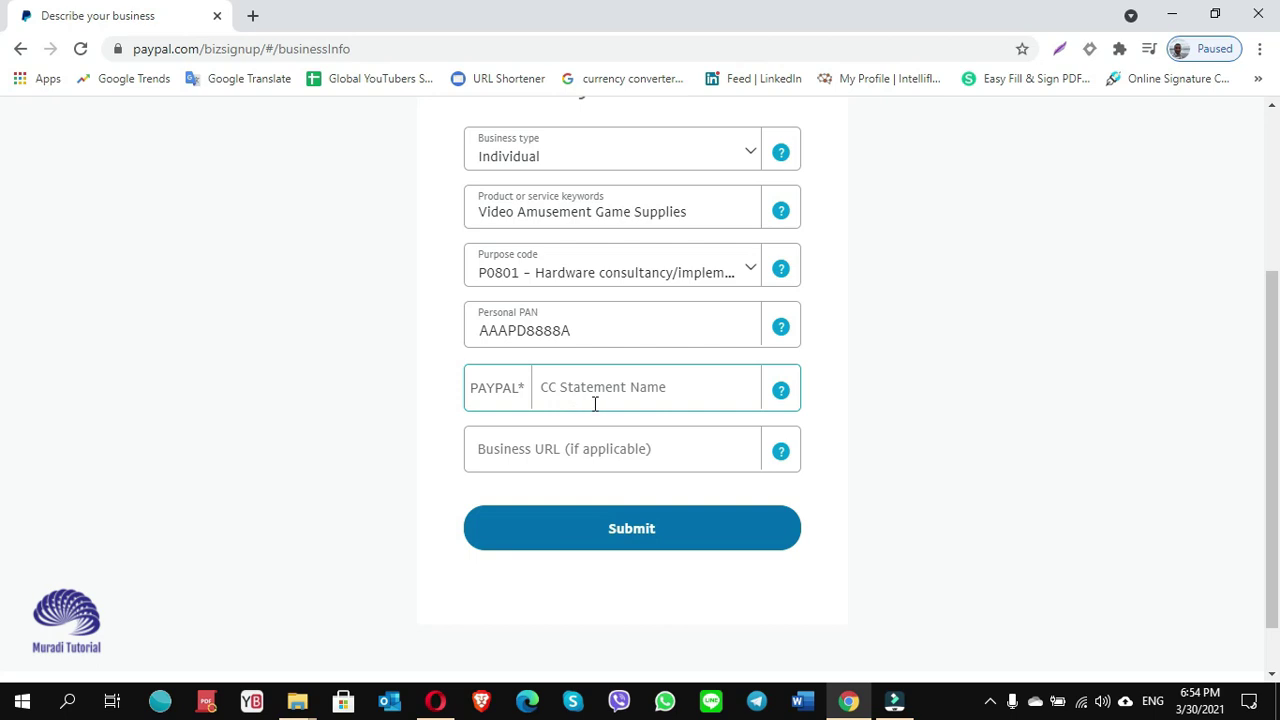
click(706, 390)
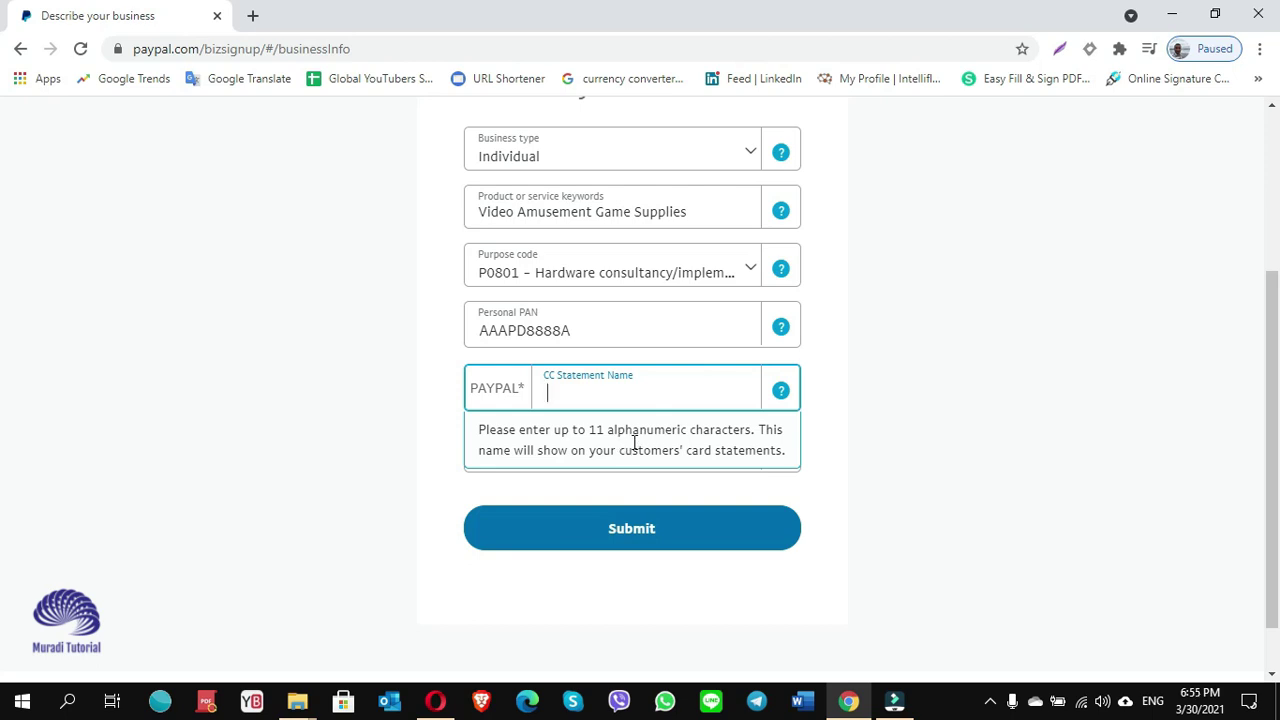
Copy the PAN value and paste it as the CC Statement Name.
double_click(571, 331)
key(ctrl+c)
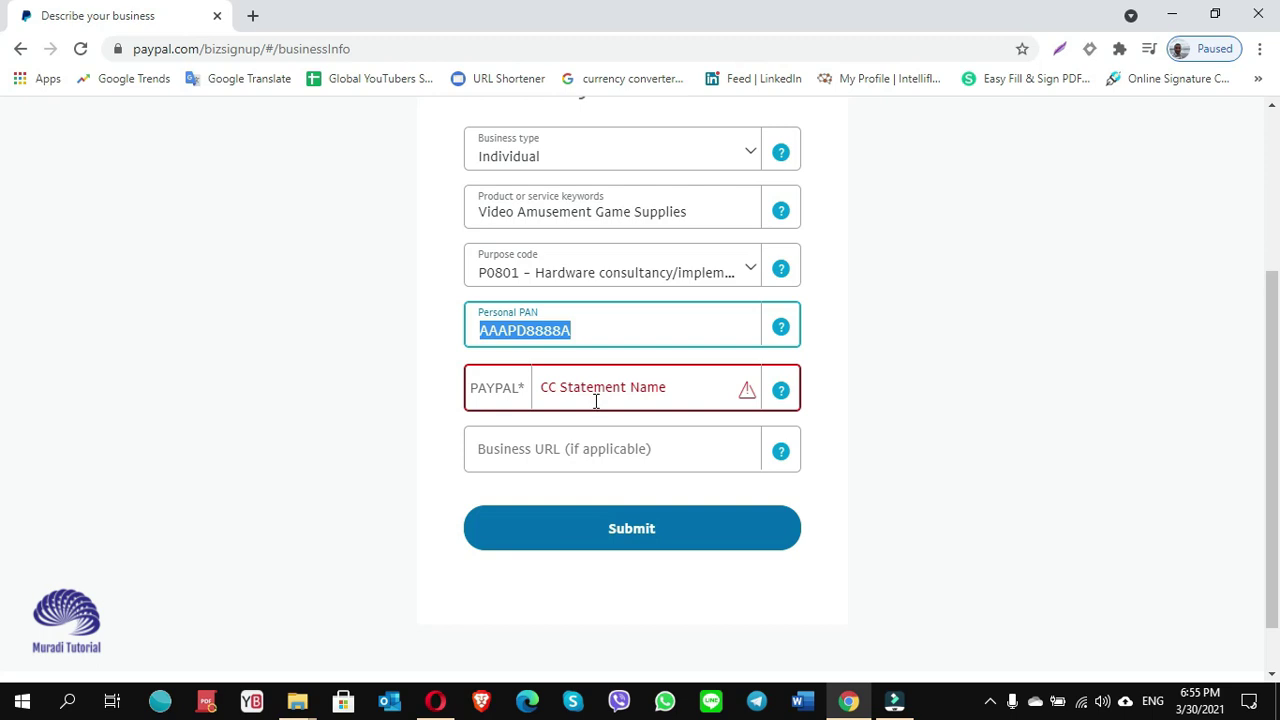
click(597, 401)
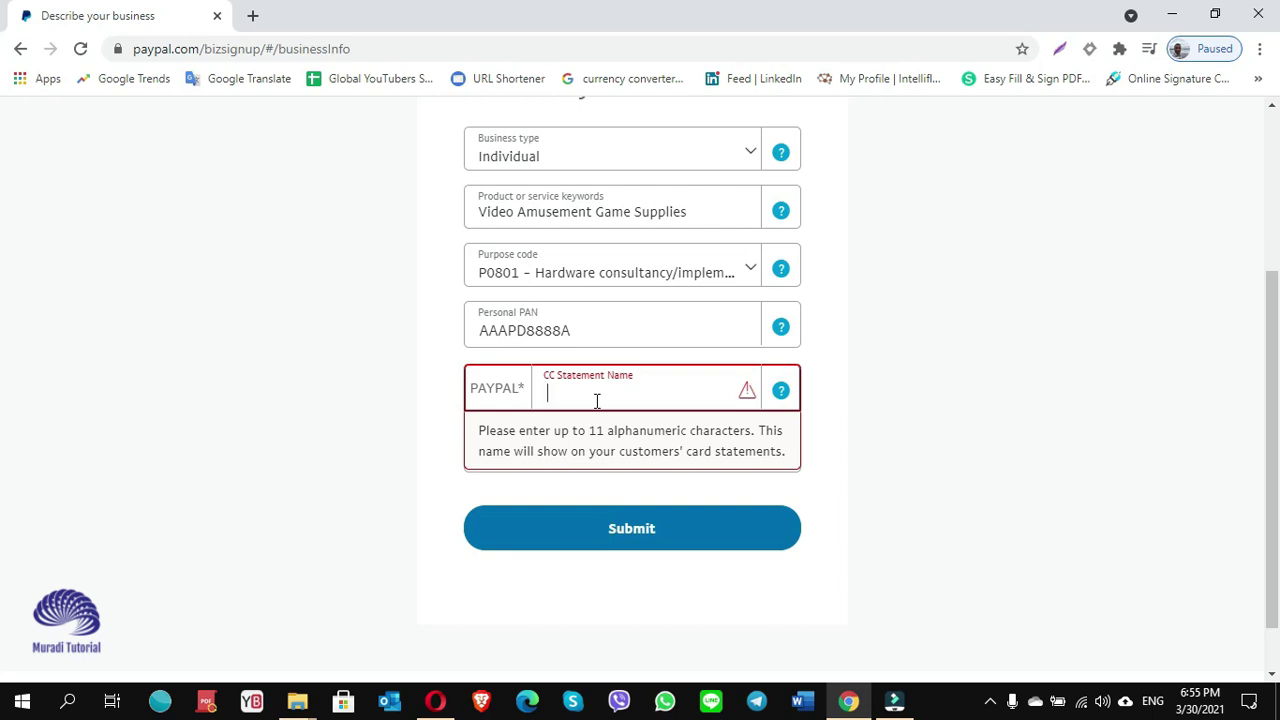
key(ctrl+v)
Submit the business description details and go to the owner's first name field.
scroll(597, 401, down, 1)
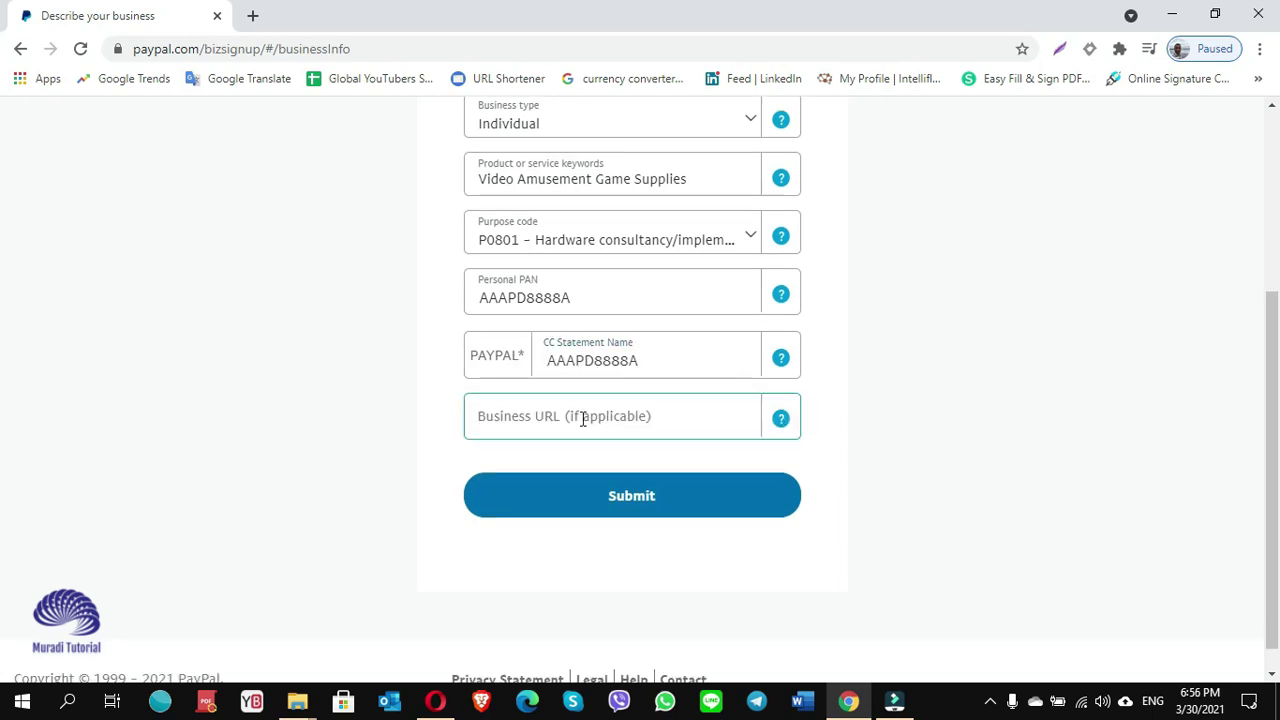
click(578, 415)
click(622, 509)
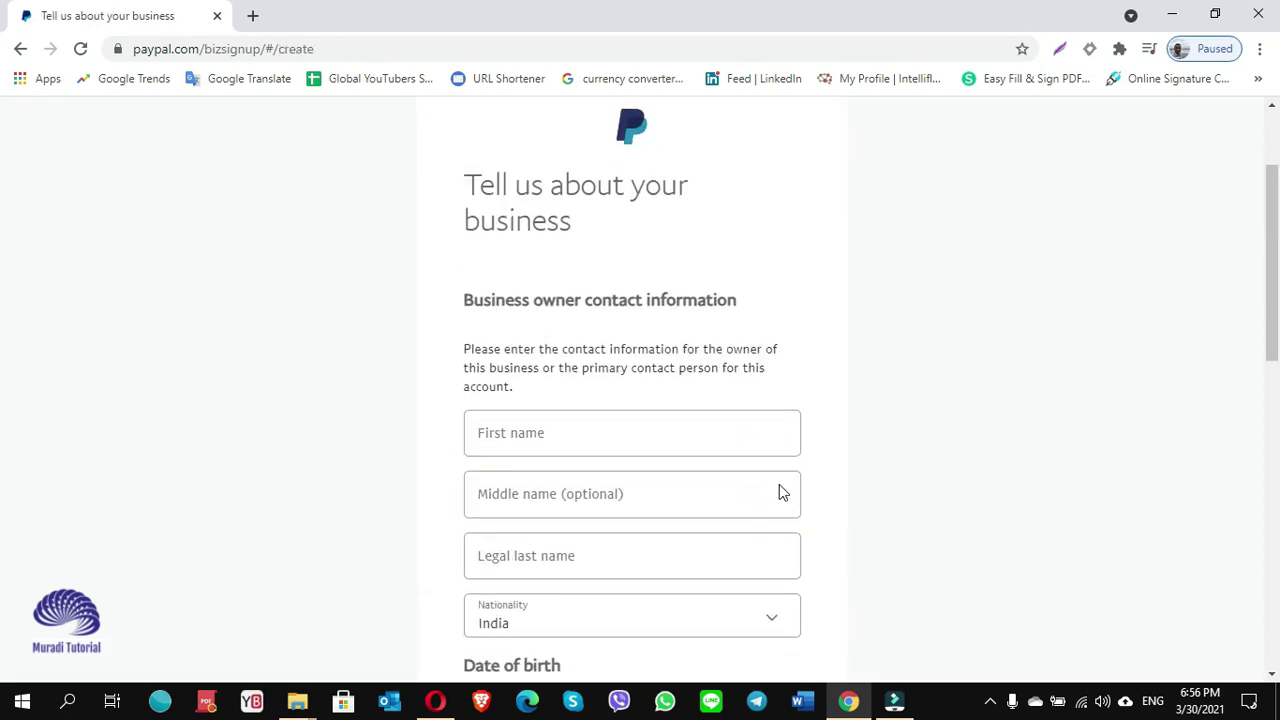
scroll(779, 490, down, 2)
click(522, 310)
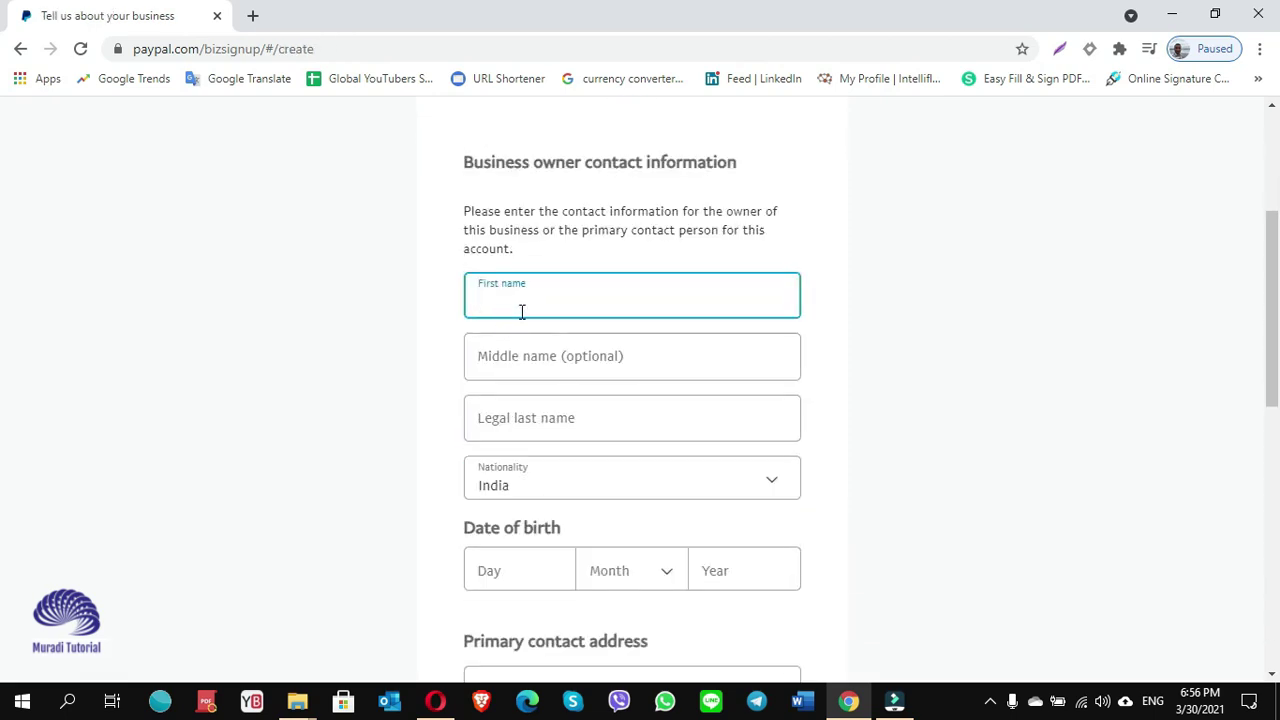
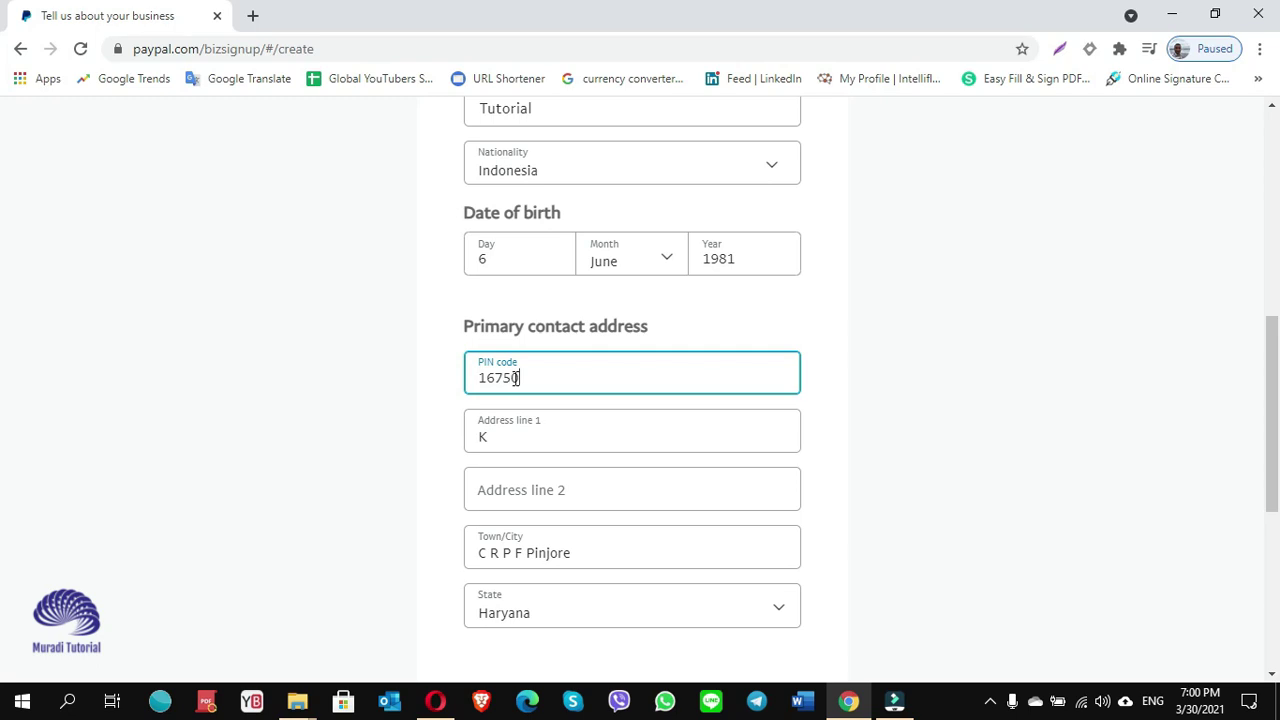
Correct the PIN code, first address line and Town/City of the contact address.
double_click(519, 377)
click(860, 398)
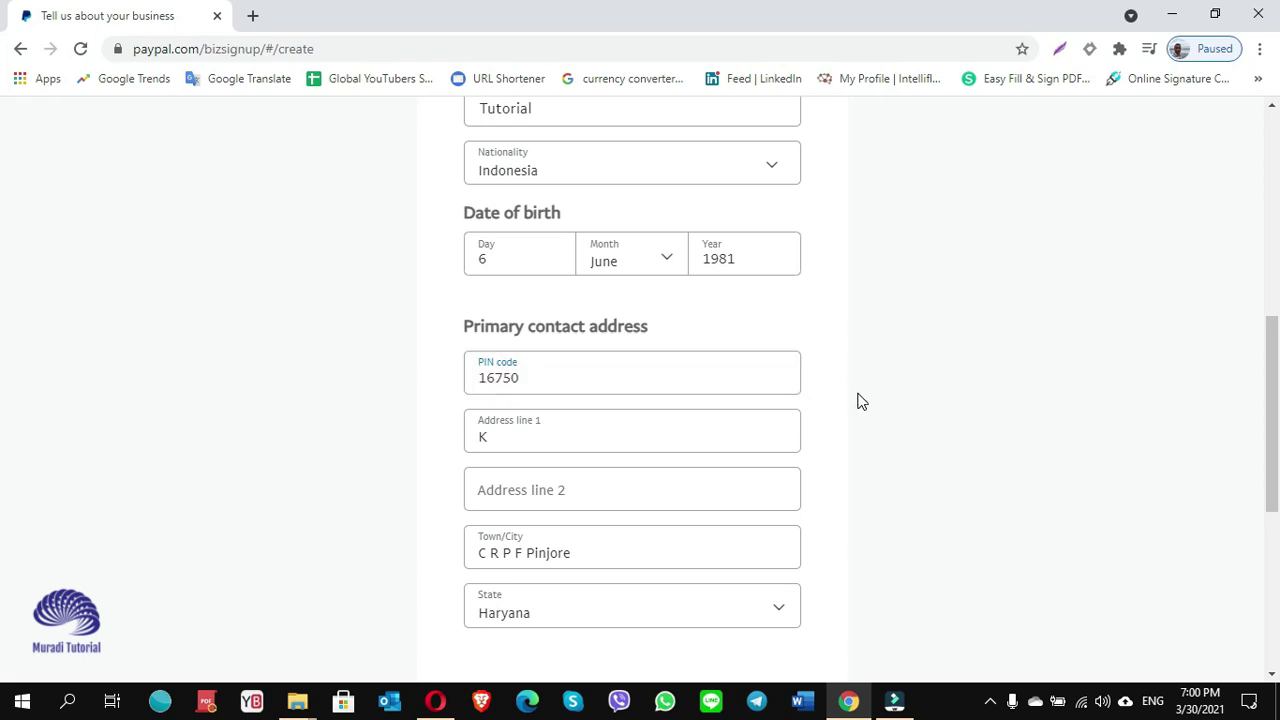
click(561, 377)
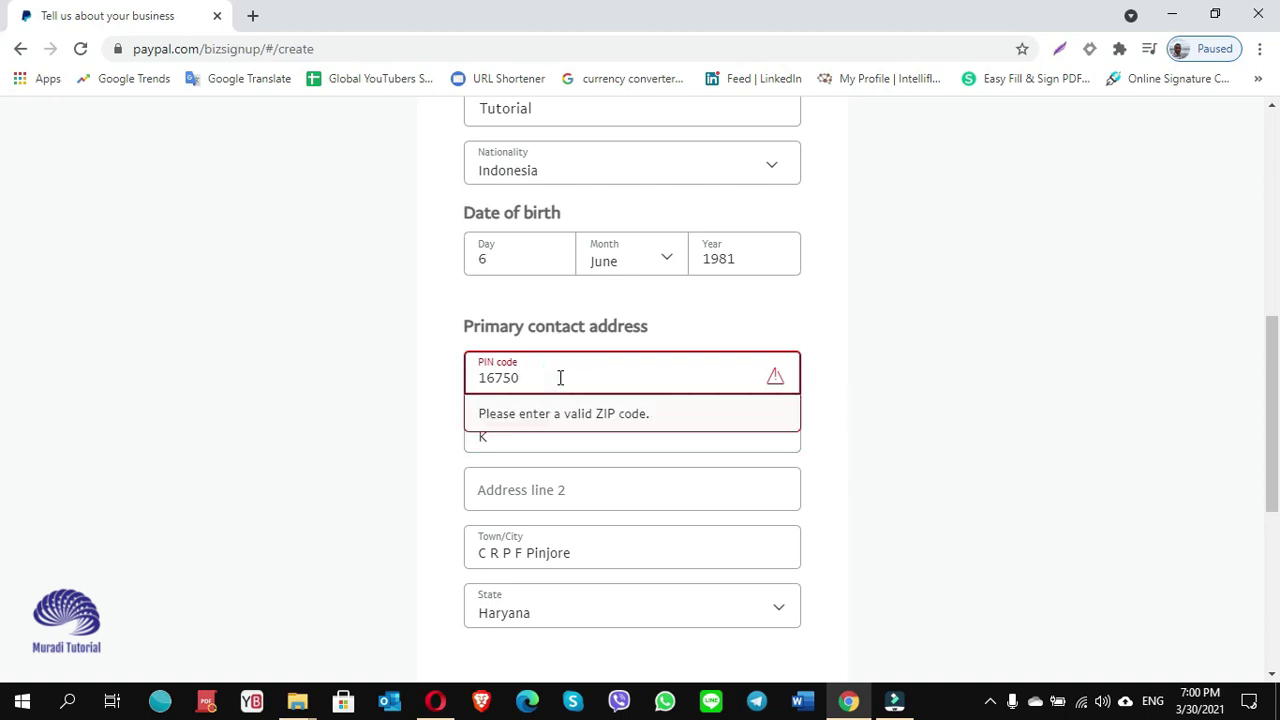
click(860, 470)
click(492, 438)
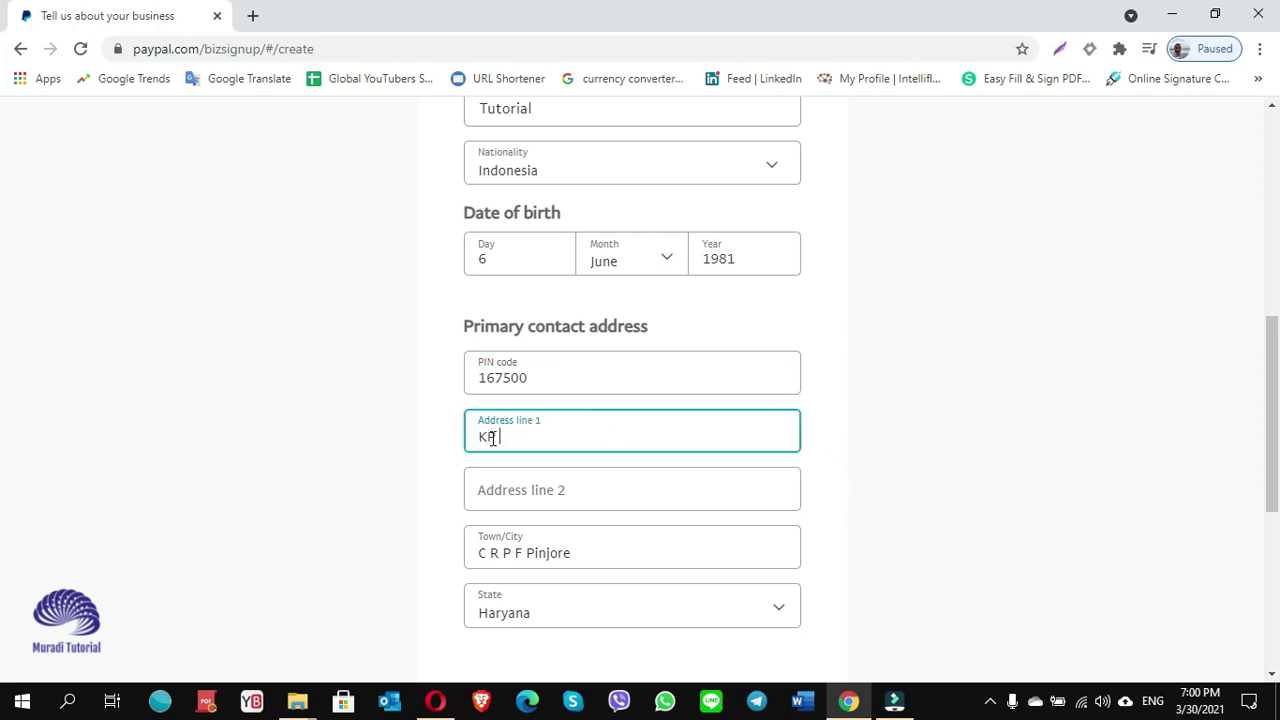
scroll(880, 517, down, 2)
click(523, 368)
click(531, 417)
scroll(580, 389, down, 1)
drag(580, 389, 462, 397)
text(Bogor)
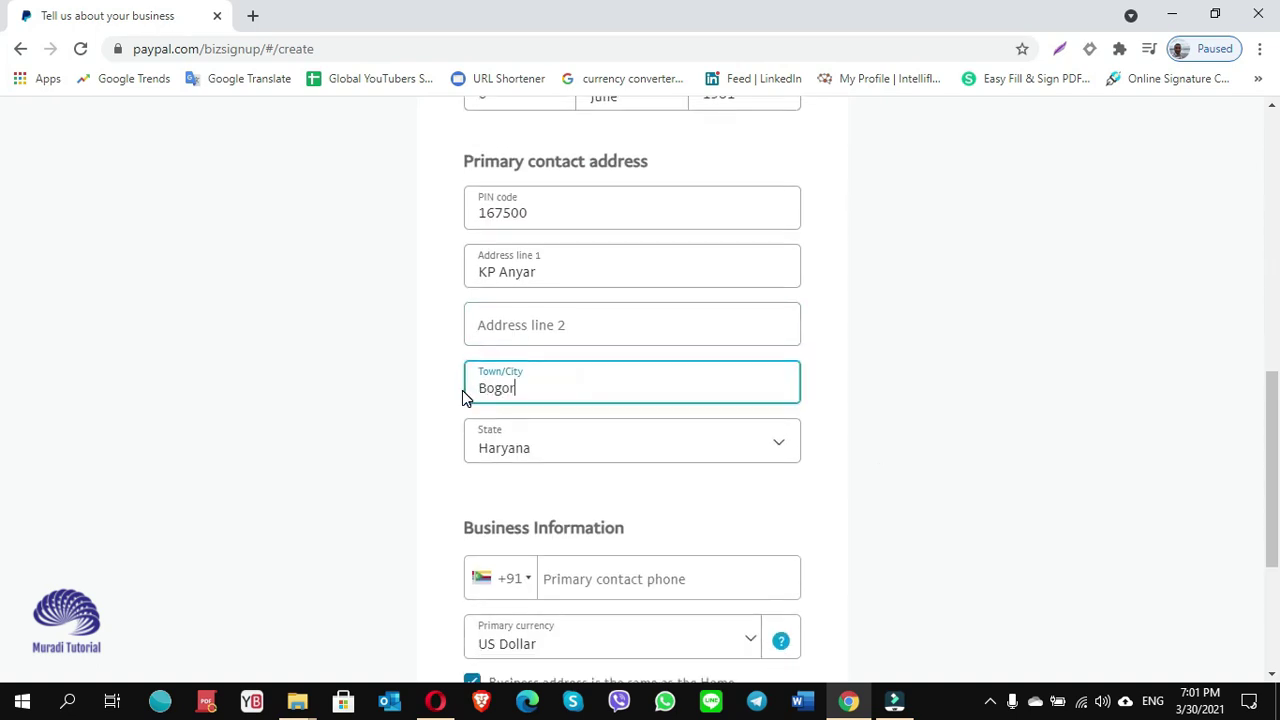
click(860, 471)
Set the state to Assam and enter the contact phone number with the +62 code.
click(774, 440)
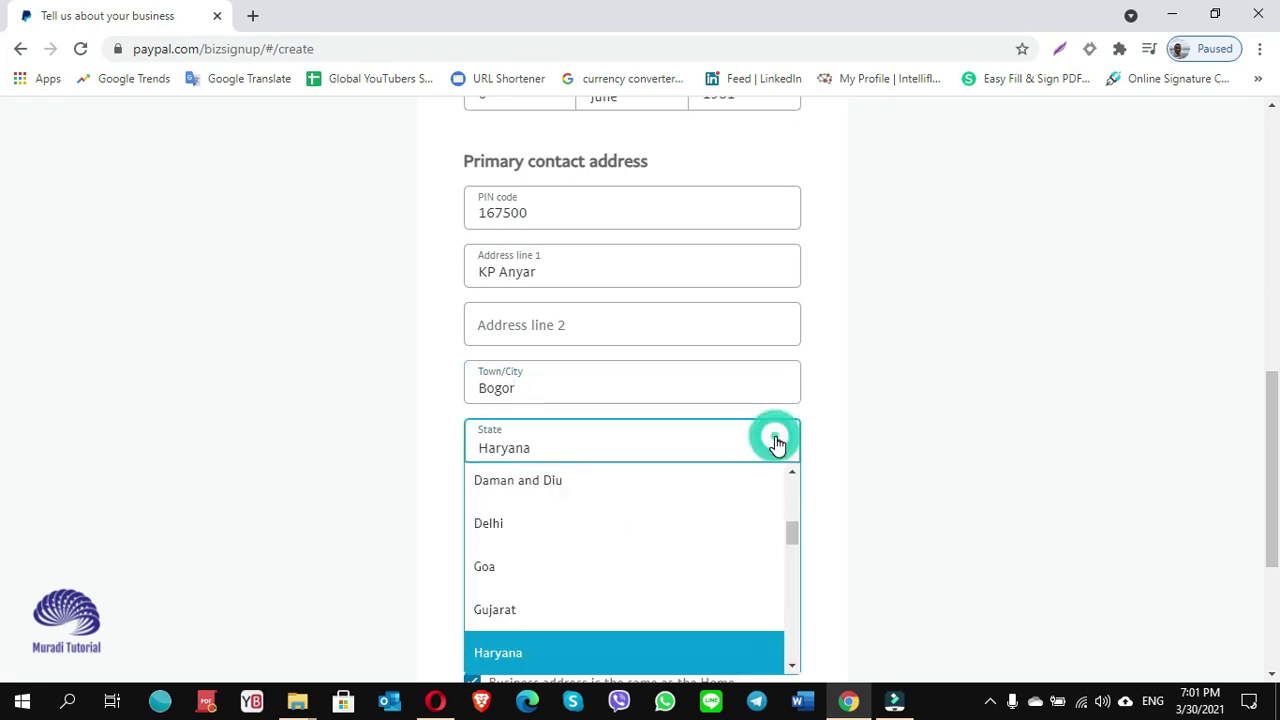
scroll(600, 545, up, 3)
click(526, 543)
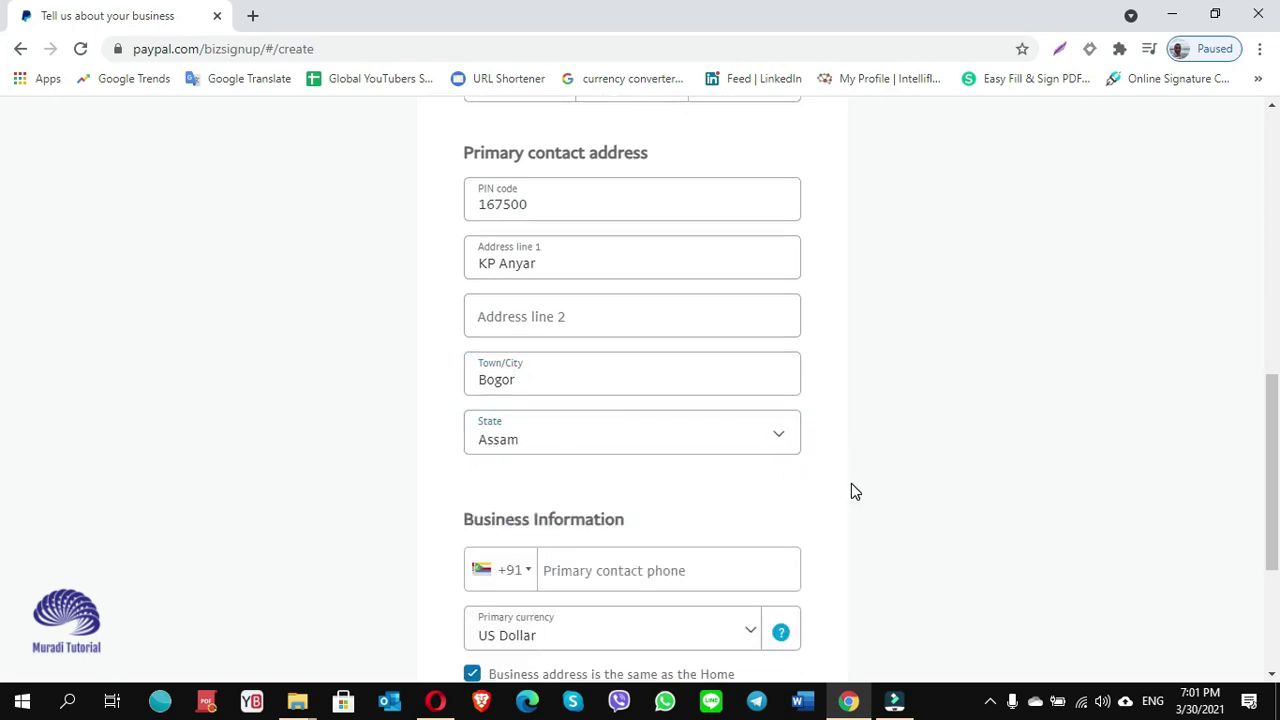
scroll(851, 491, down, 3)
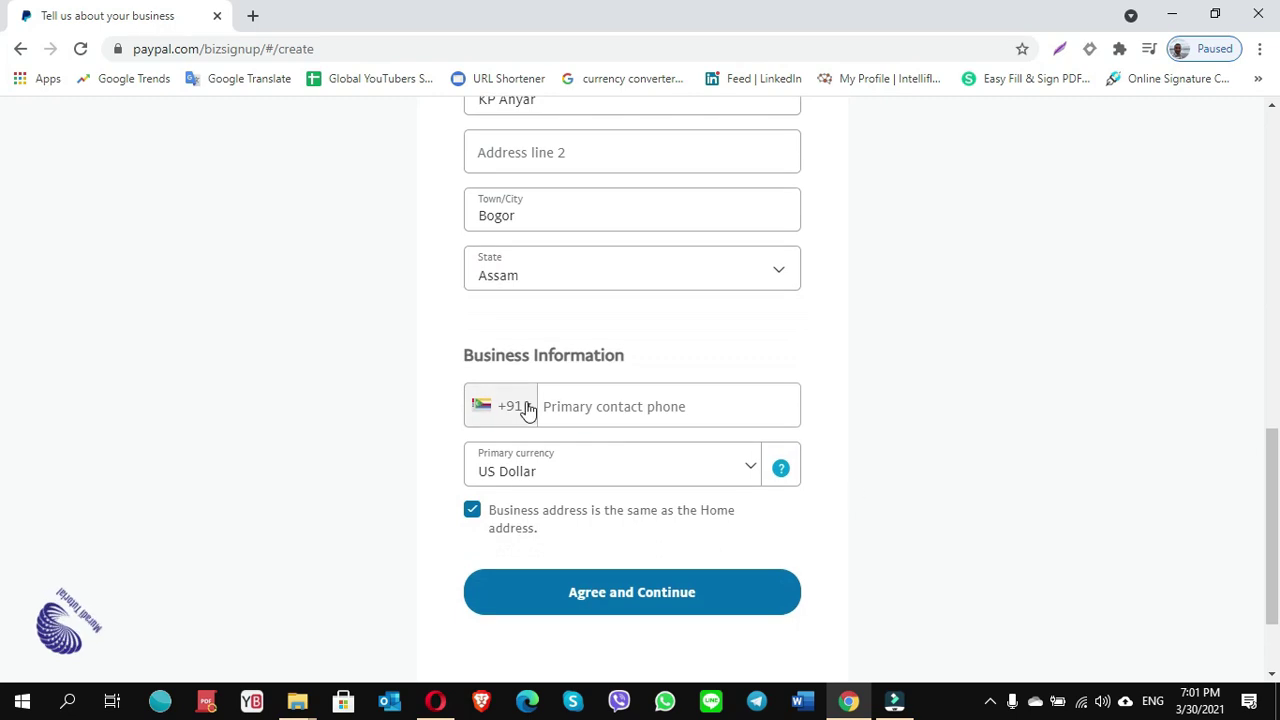
click(526, 405)
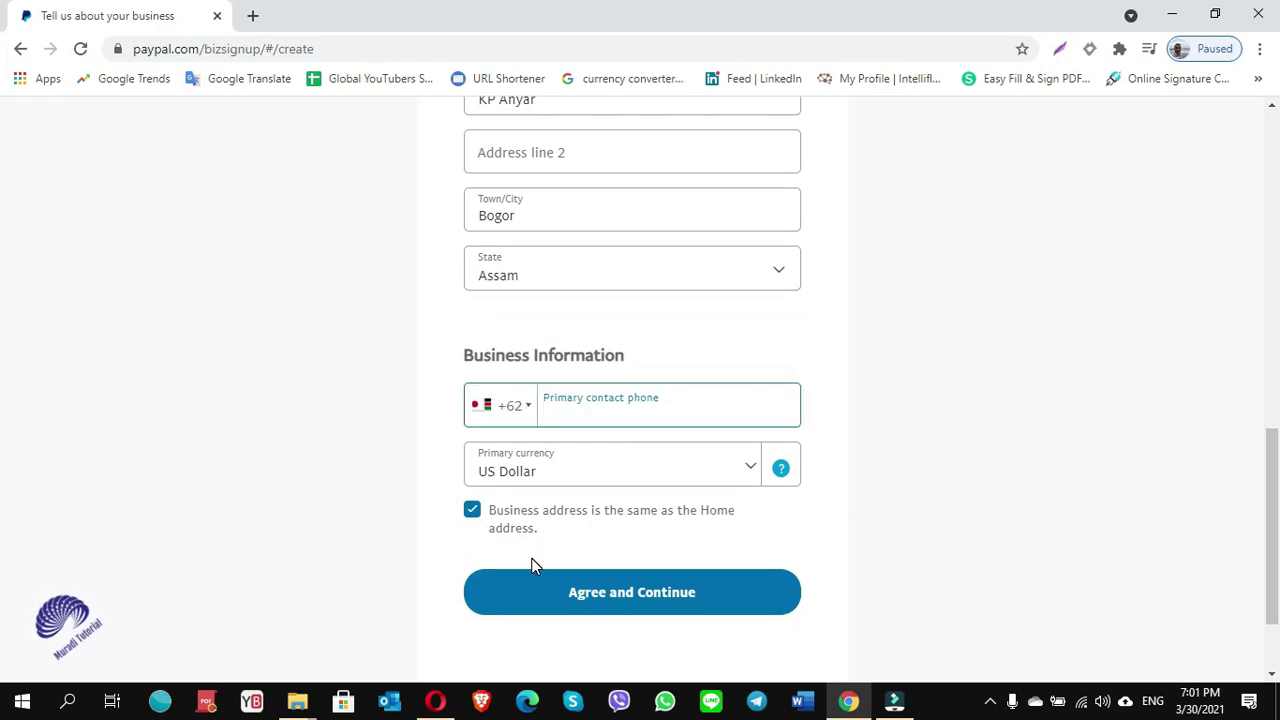
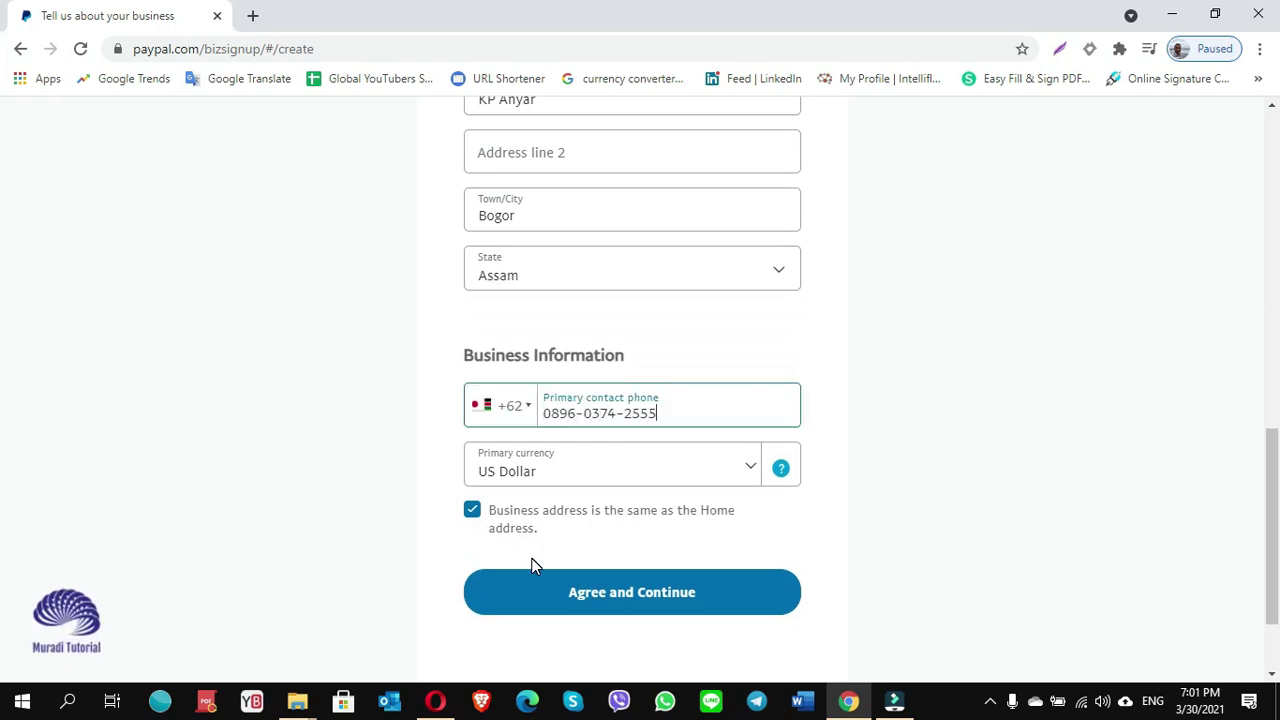
click(828, 505)
Agree to the terms and submit the business details form.
scroll(828, 505, up, 3)
scroll(828, 505, up, 6)
scroll(817, 457, down, 8)
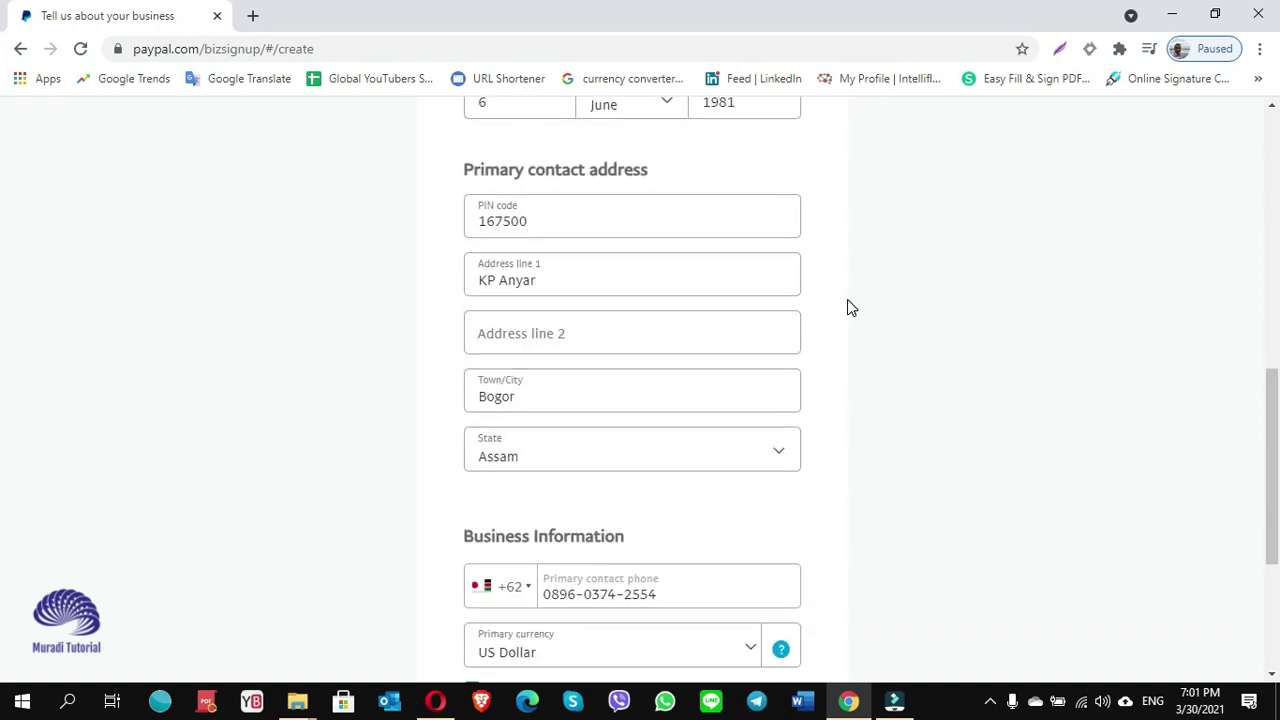
scroll(603, 610, down, 1)
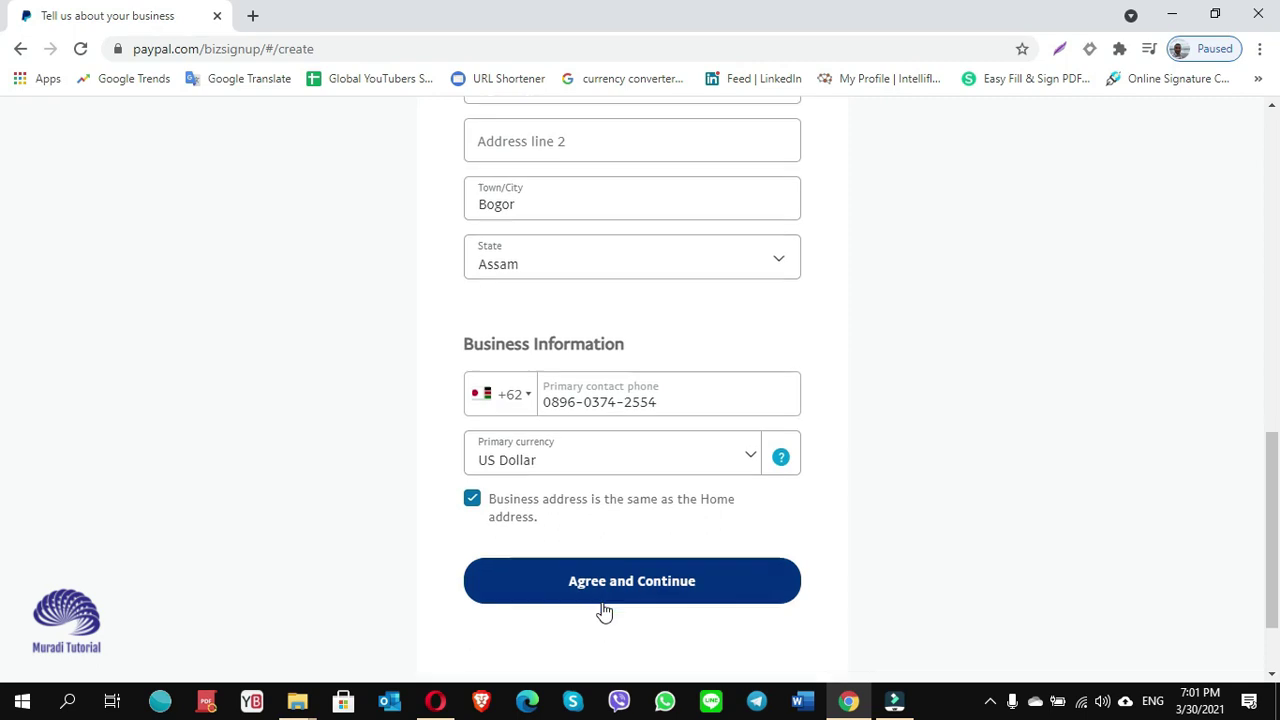
click(614, 588)
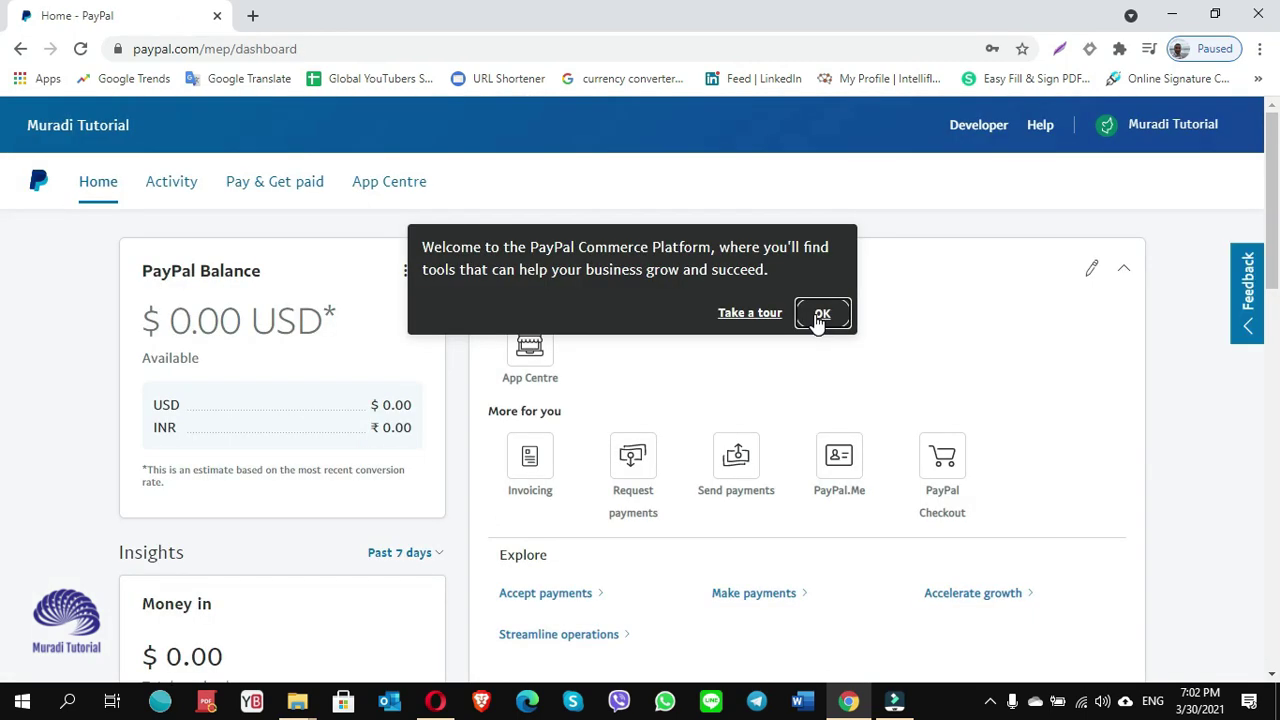
Dismiss the welcome message, open the Confirm email address details, and switch to the Gmail inbox.
click(820, 314)
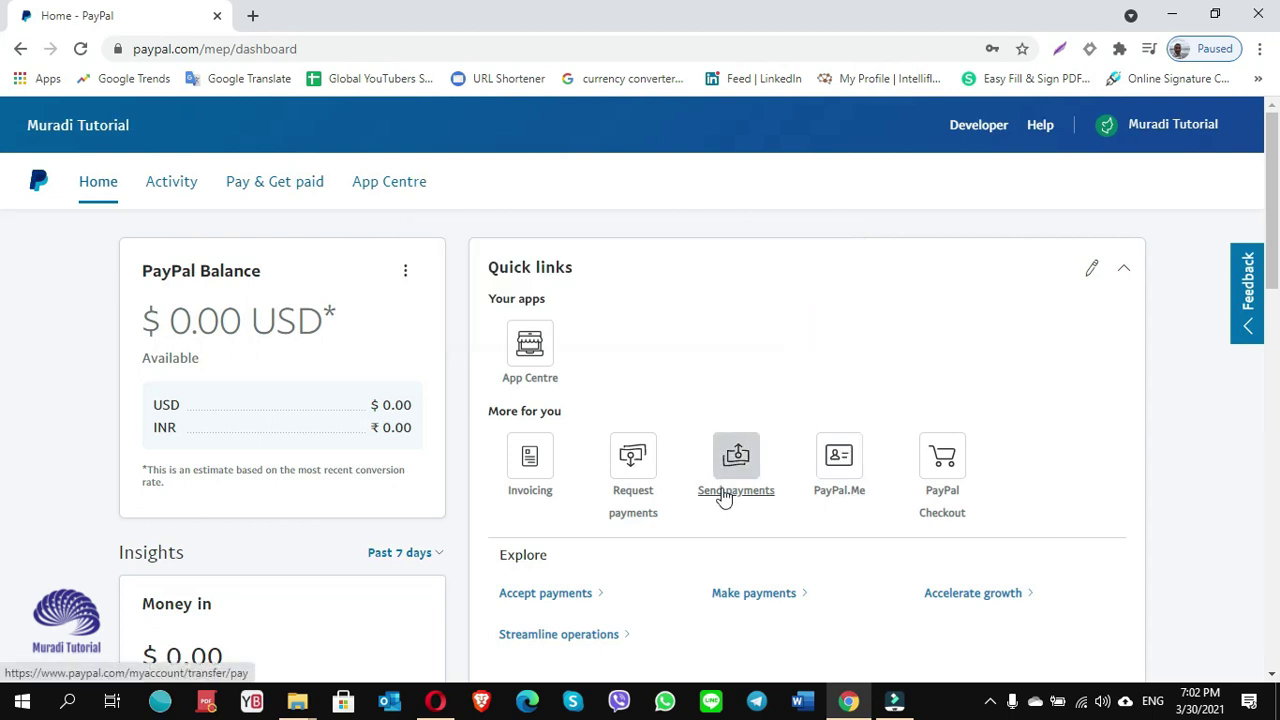
scroll(670, 575, down, 5)
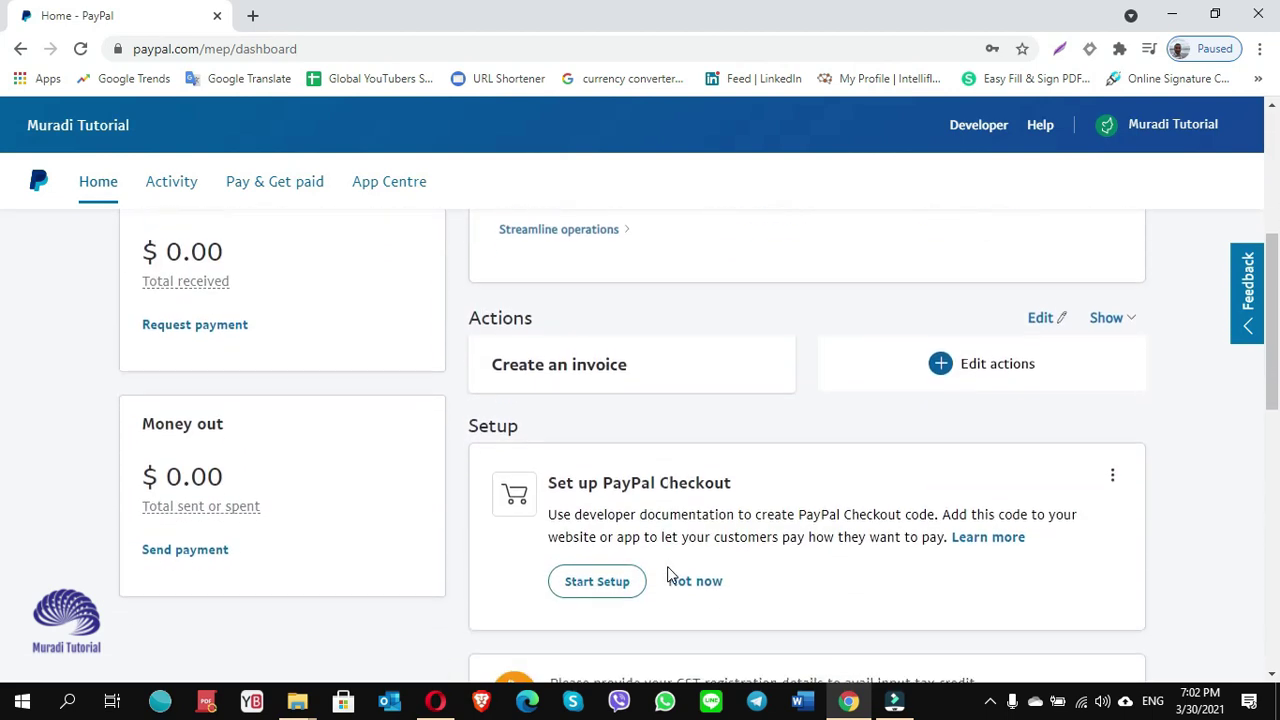
scroll(670, 575, down, 5)
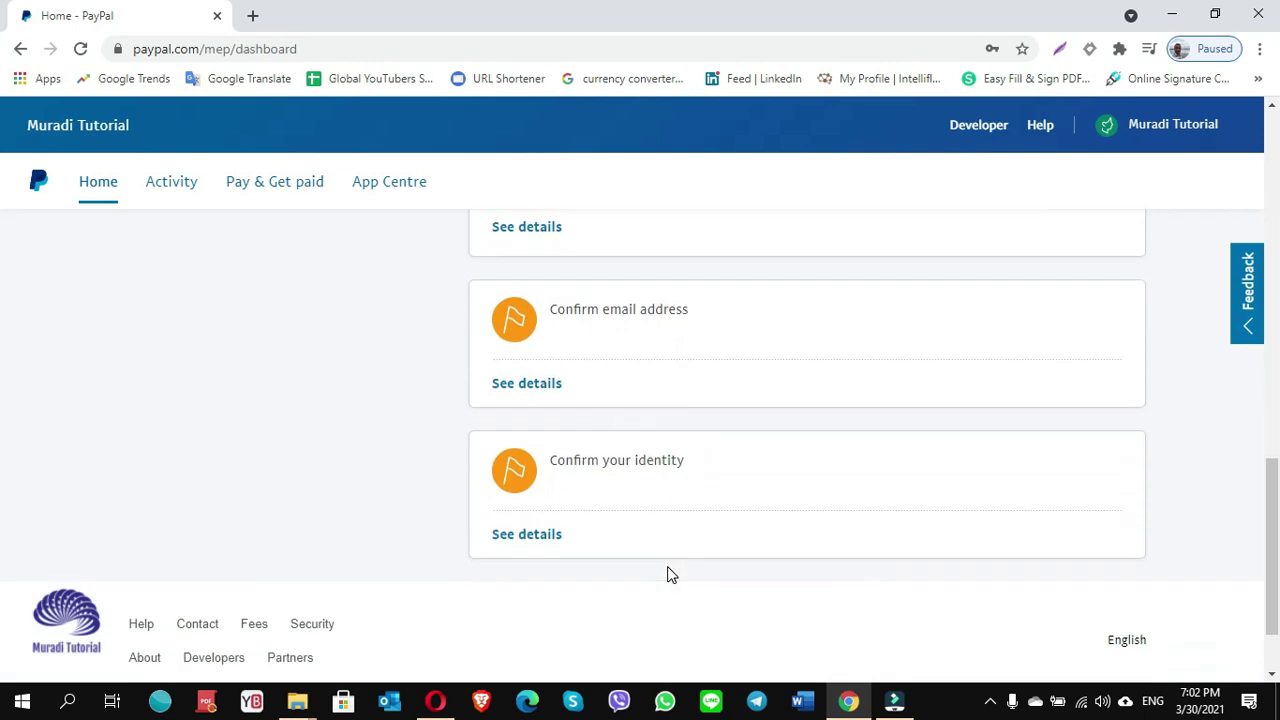
key(ctrl+plus)
key(ctrl+plus)
key(ctrl+plus)
key(ctrl+plus)
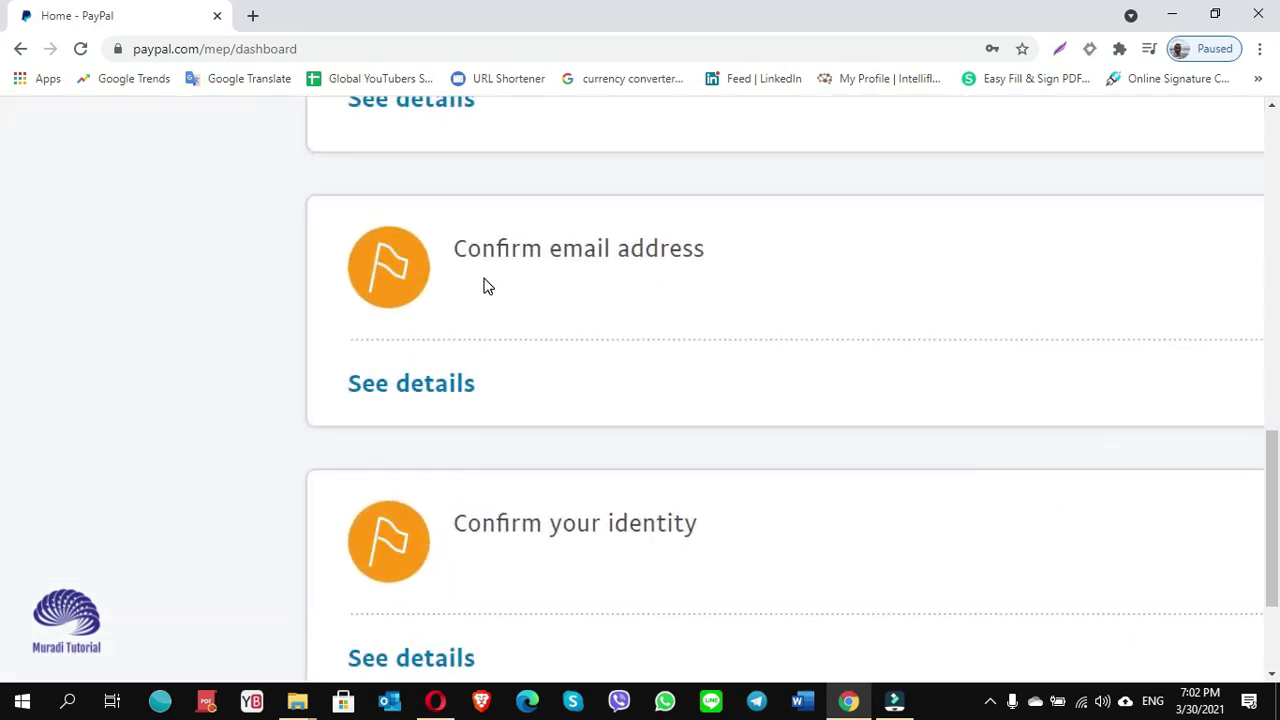
click(426, 395)
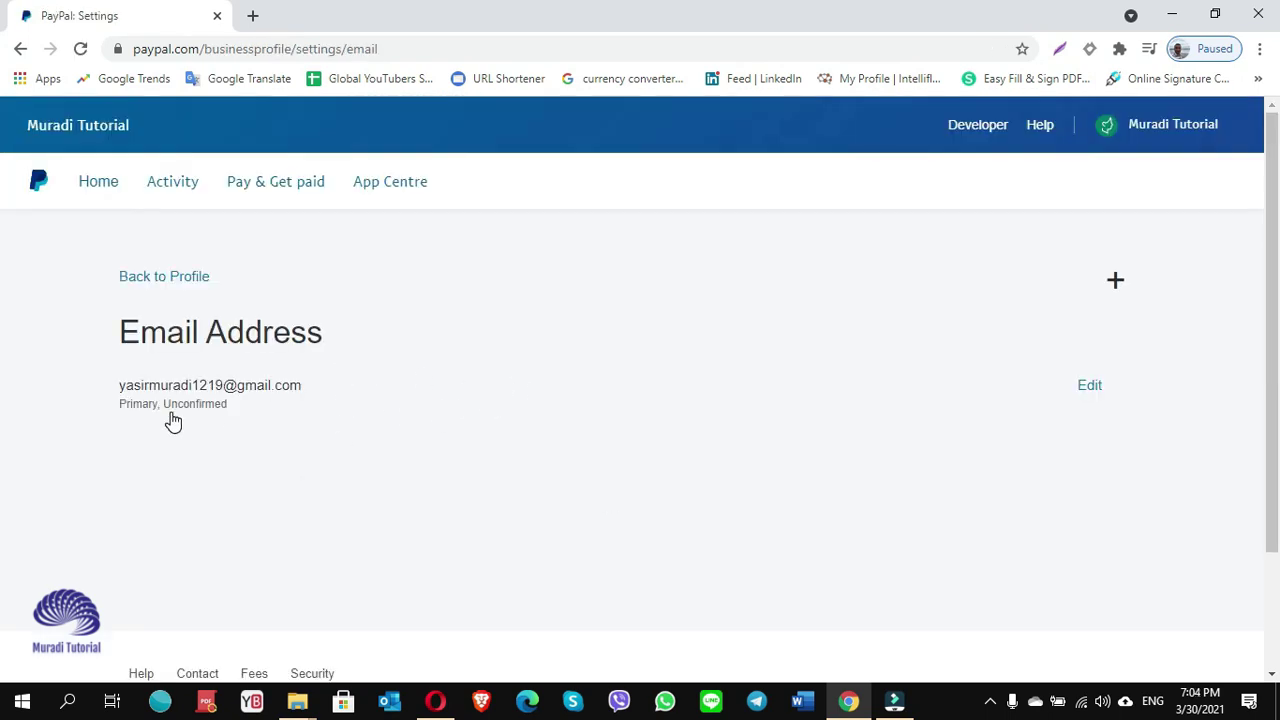
key(ctrl+plus)
key(ctrl+plus)
key(ctrl+plus)
key(ctrl+plus)
key(ctrl+plus)
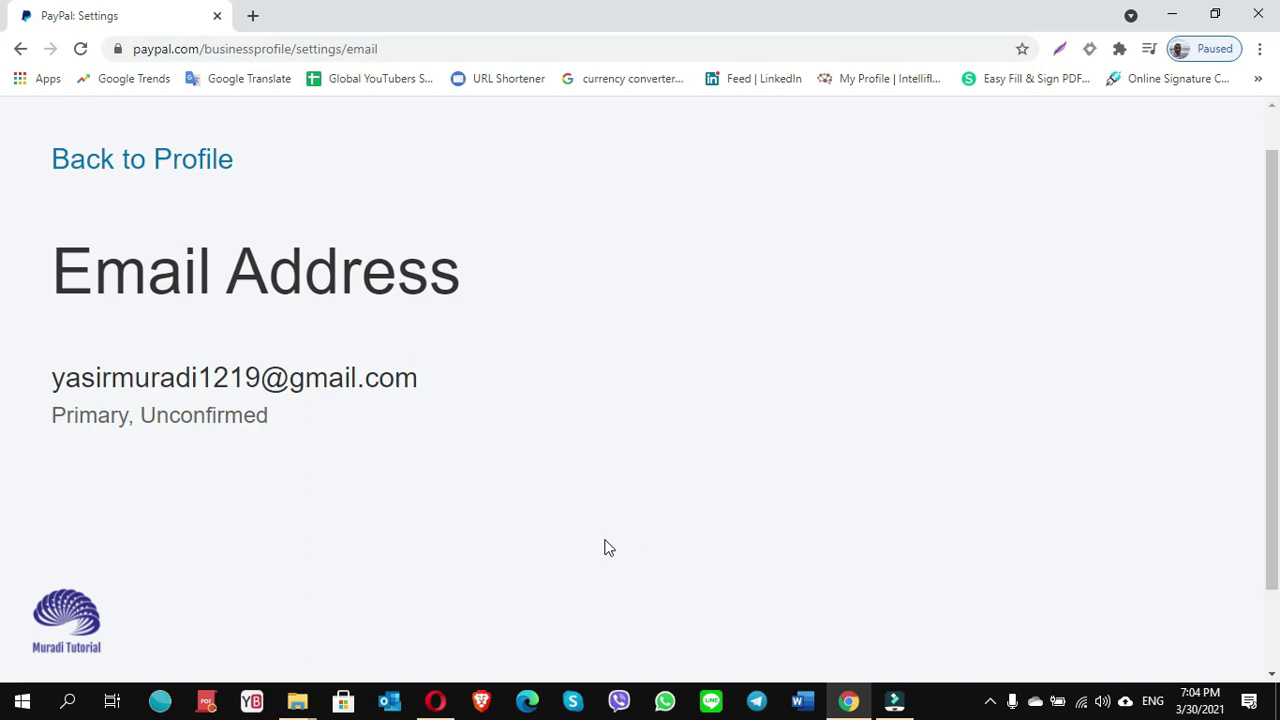
click(434, 703)
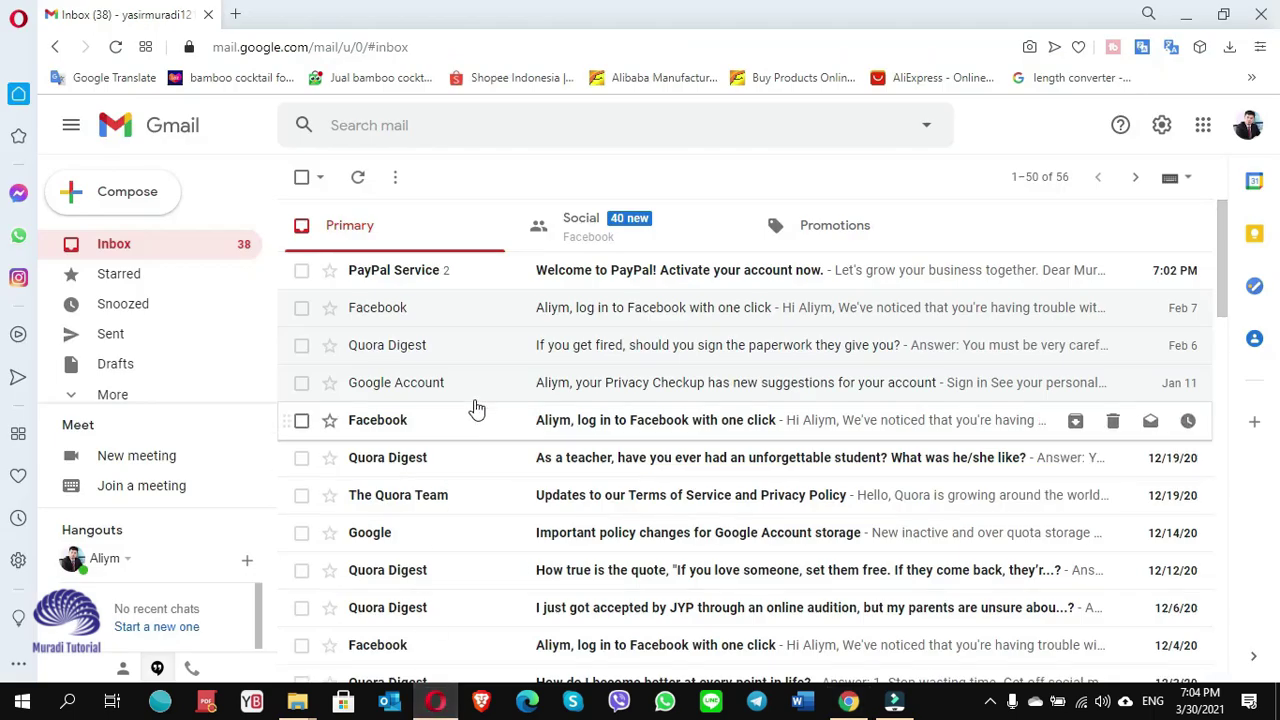
From PayPal's welcome email, confirm the email address by entering the account password.
click(598, 272)
scroll(663, 423, down, 2)
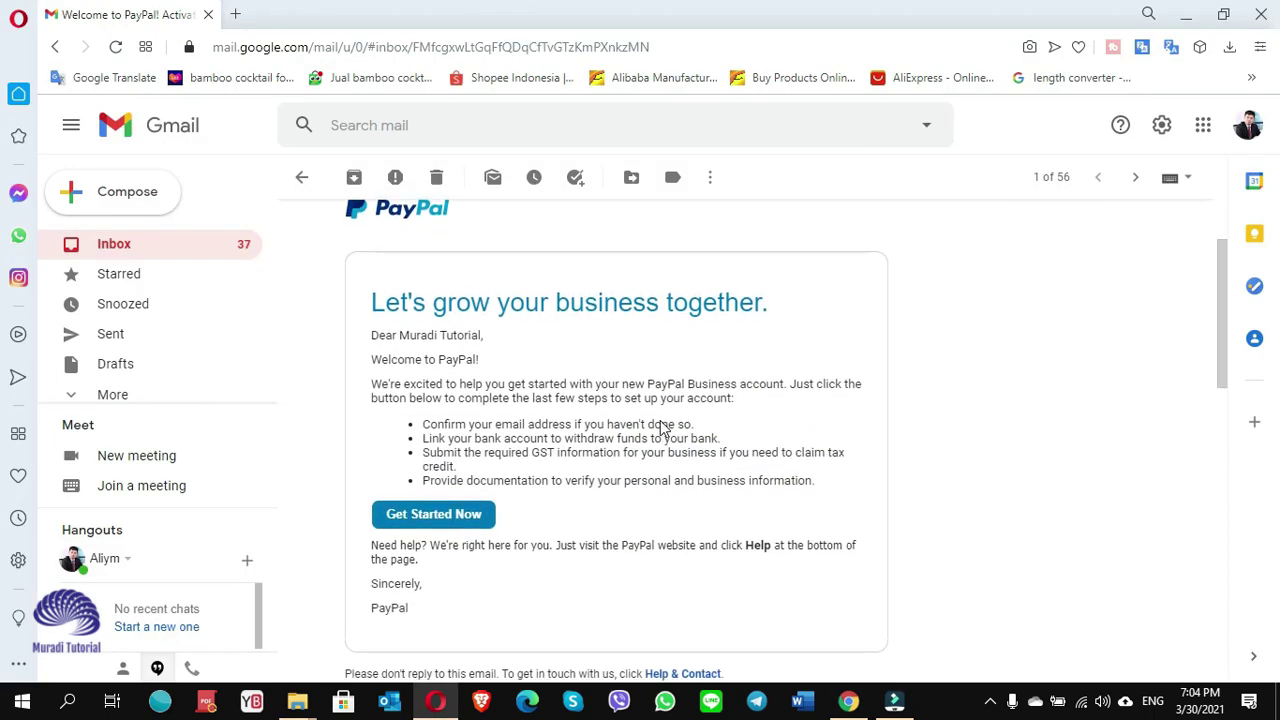
click(445, 533)
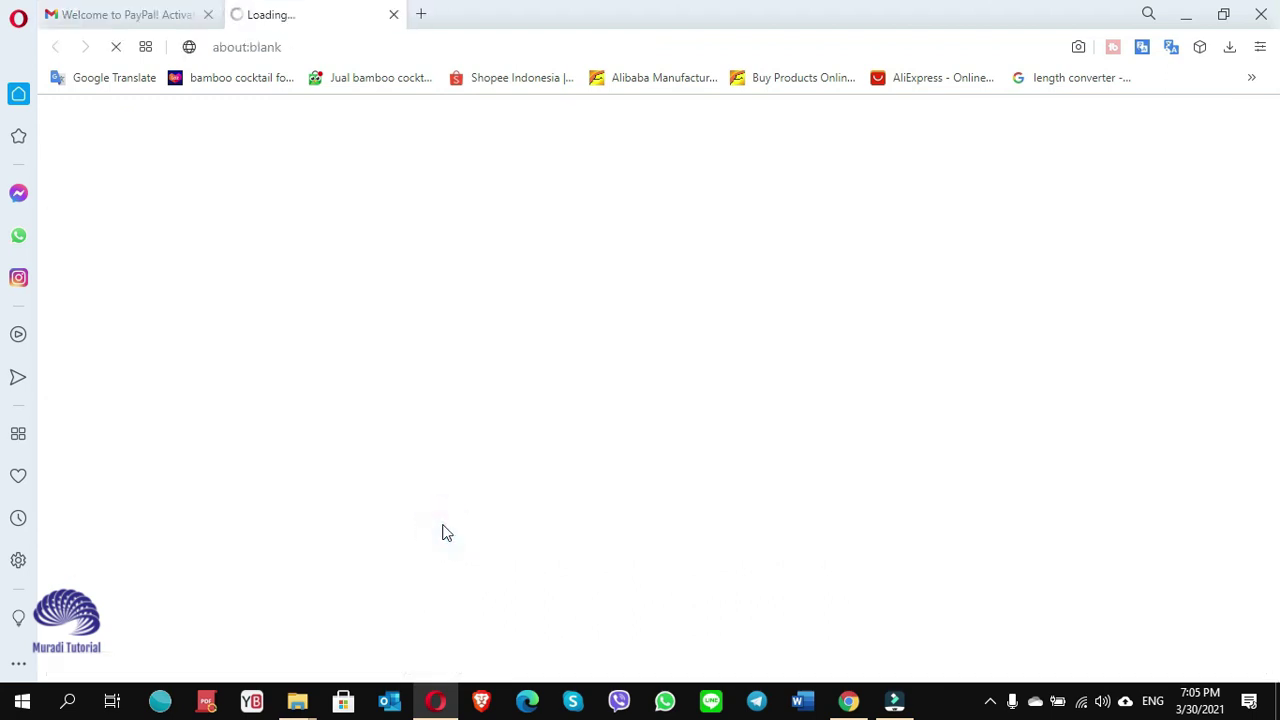
click(549, 447)
text(•)
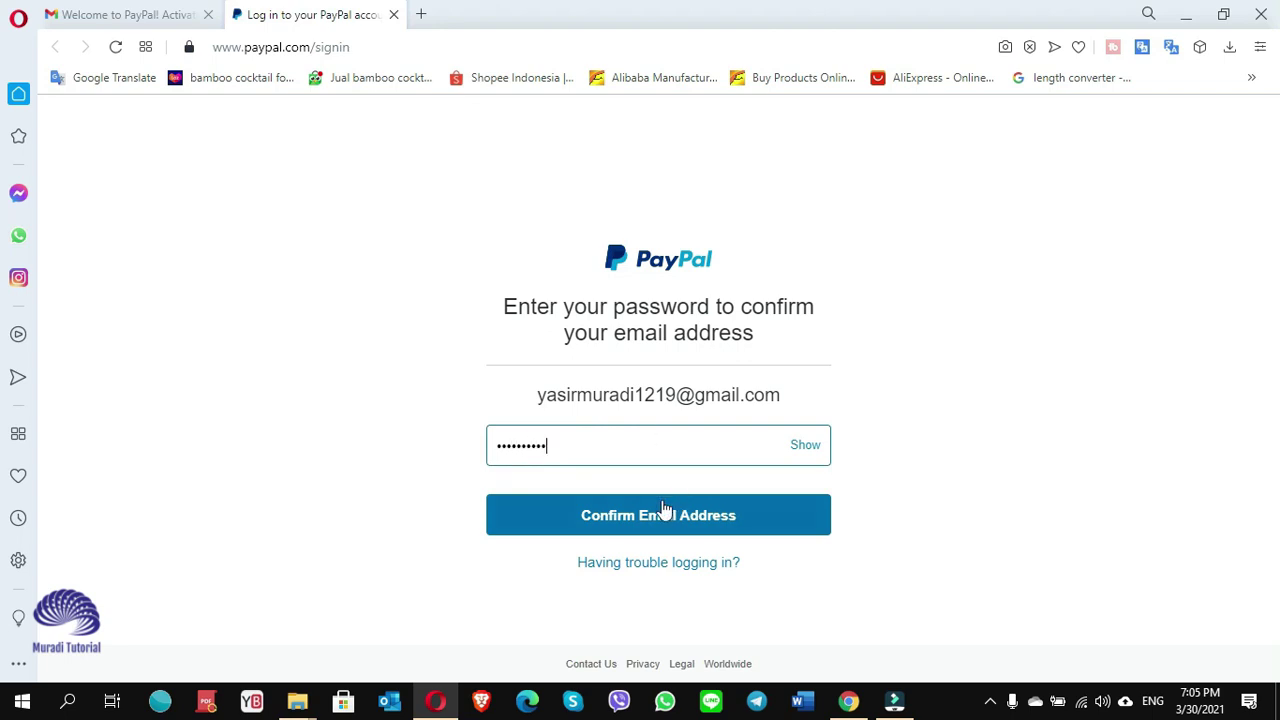
click(631, 515)
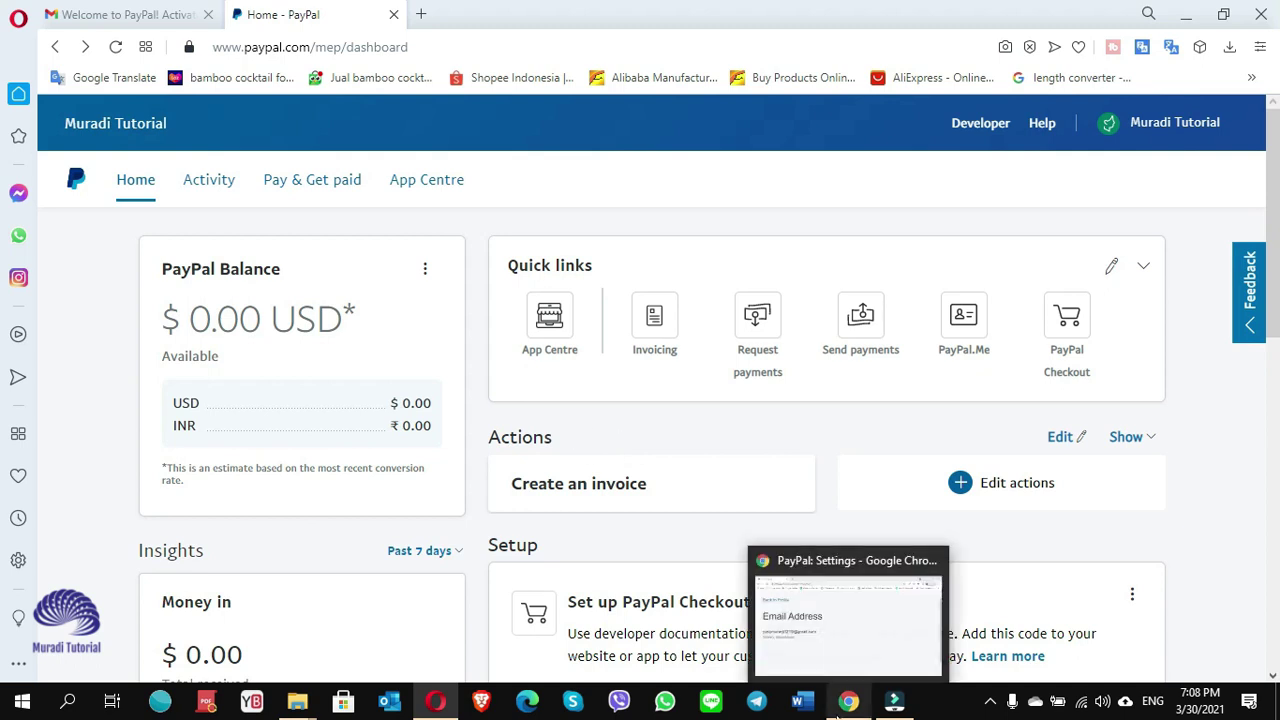
Reload the PayPal email settings in Chrome, log back in with the password, and return home.
click(848, 700)
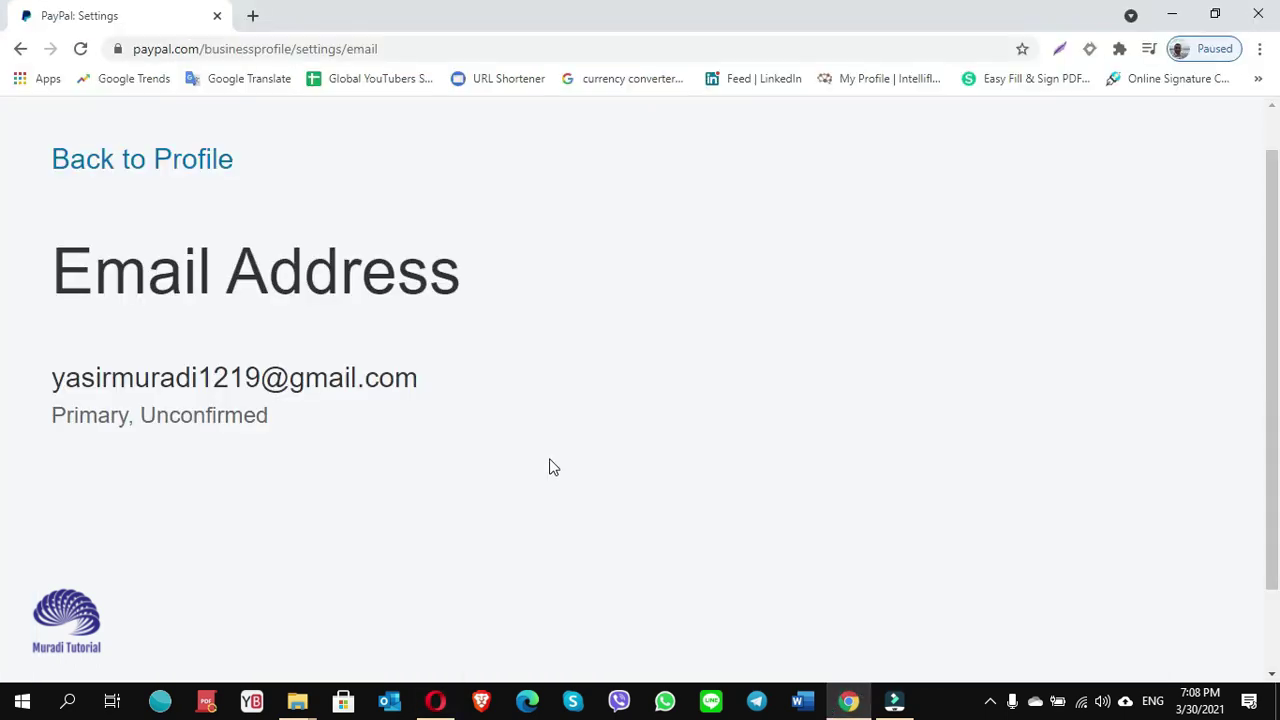
click(81, 50)
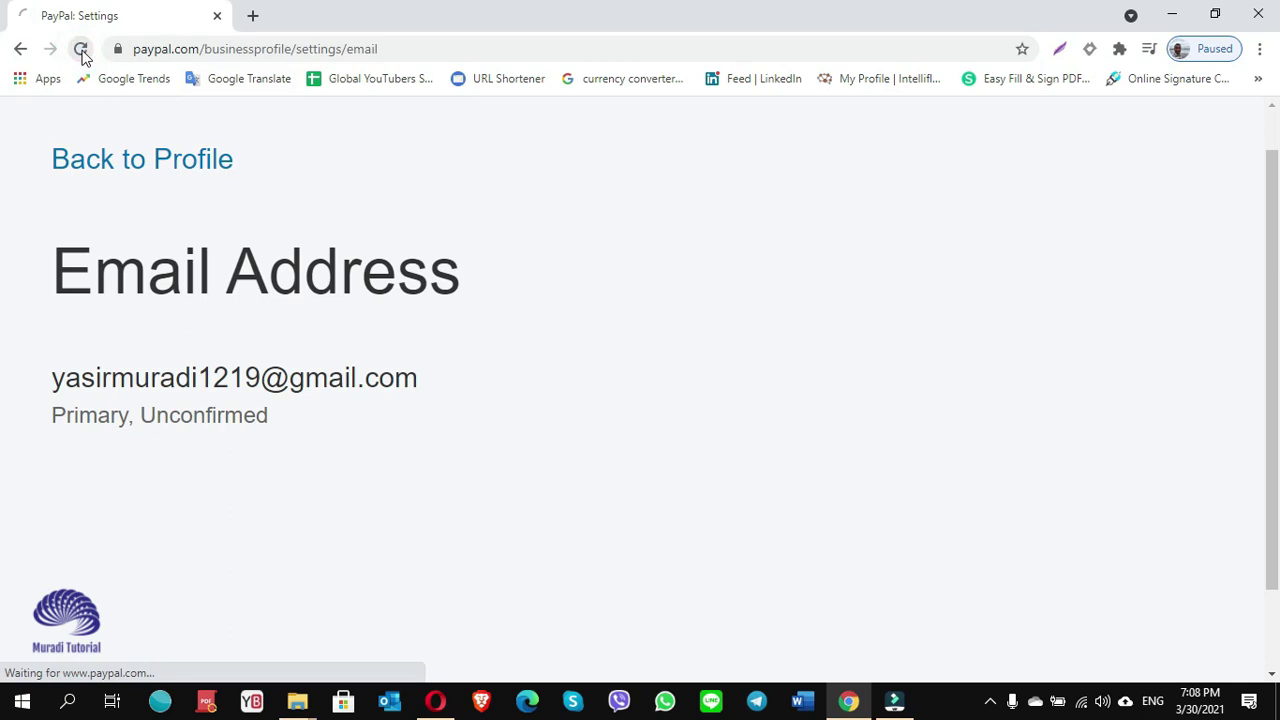
click(518, 390)
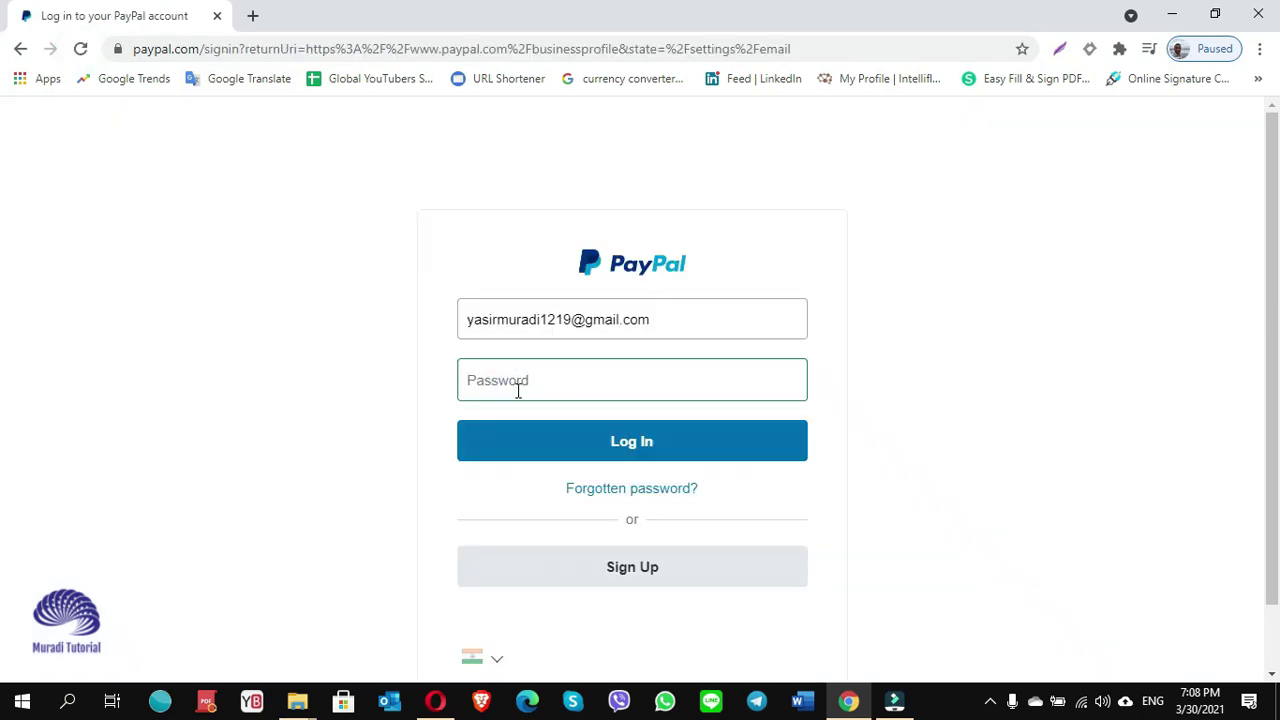
text(•)
click(637, 443)
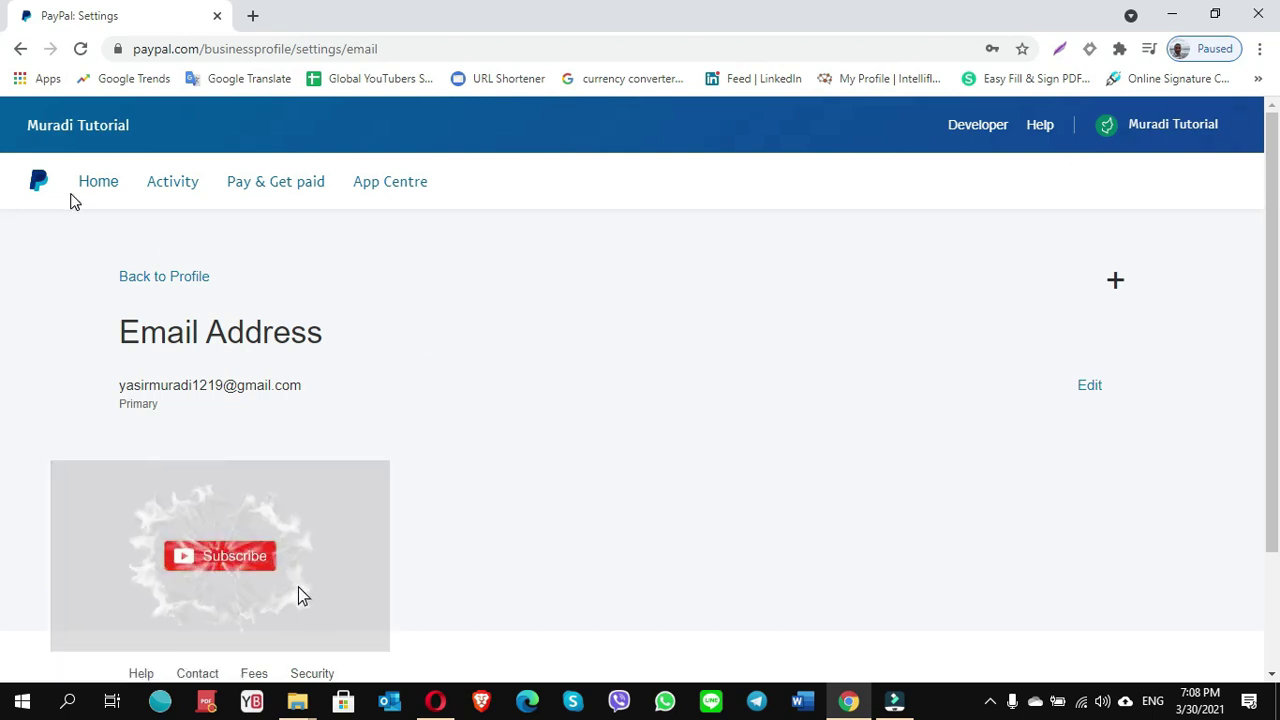
click(104, 188)
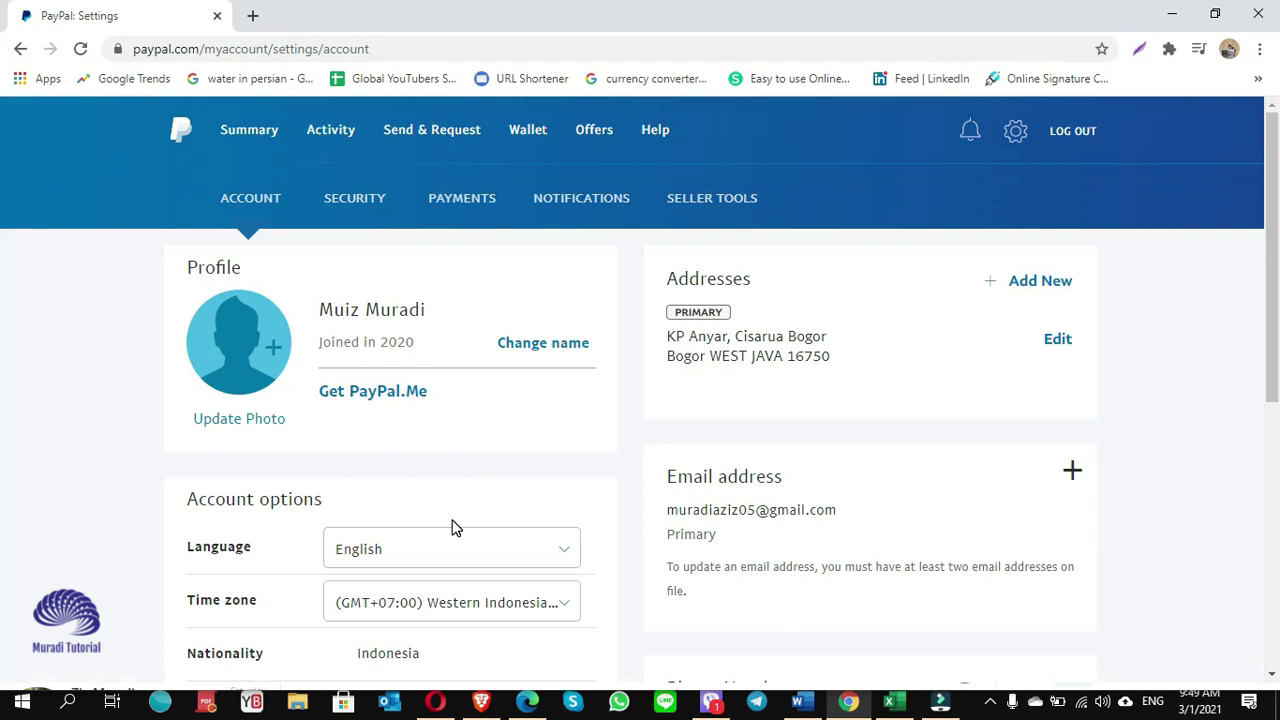
Choose Upgrade to a Business account from the Account settings page.
scroll(452, 528, down, 3)
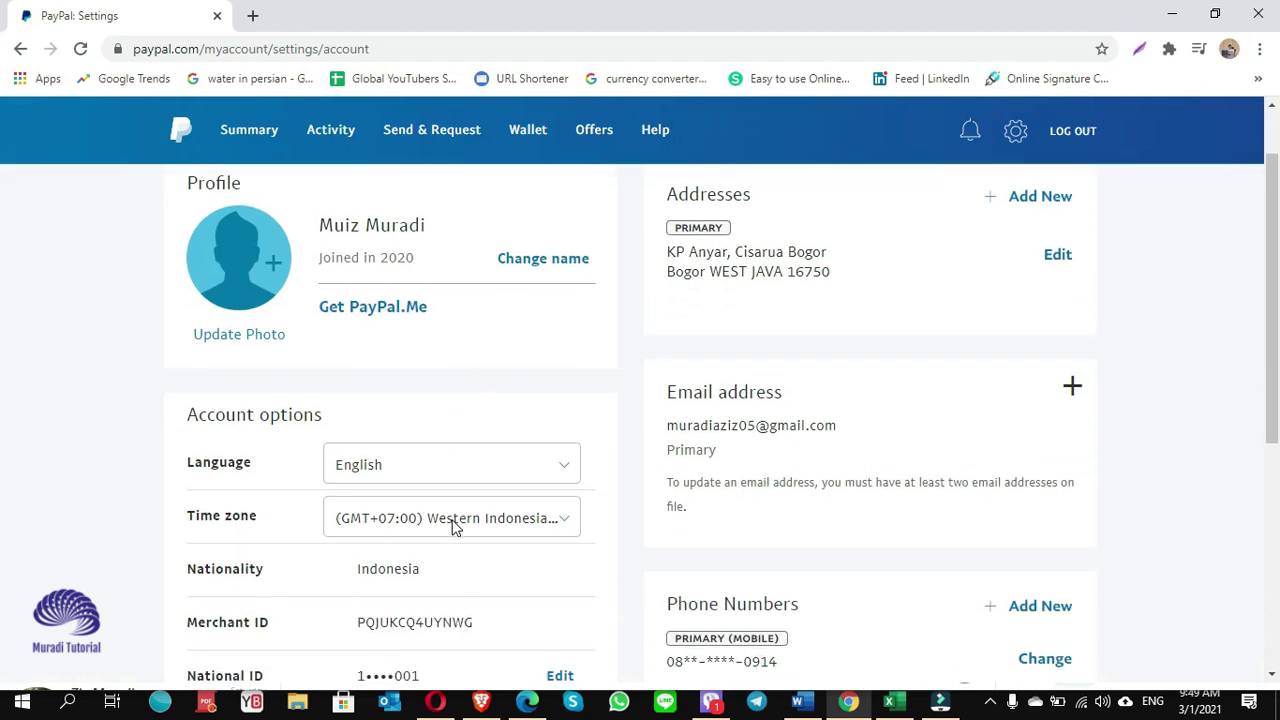
scroll(452, 528, down, 1)
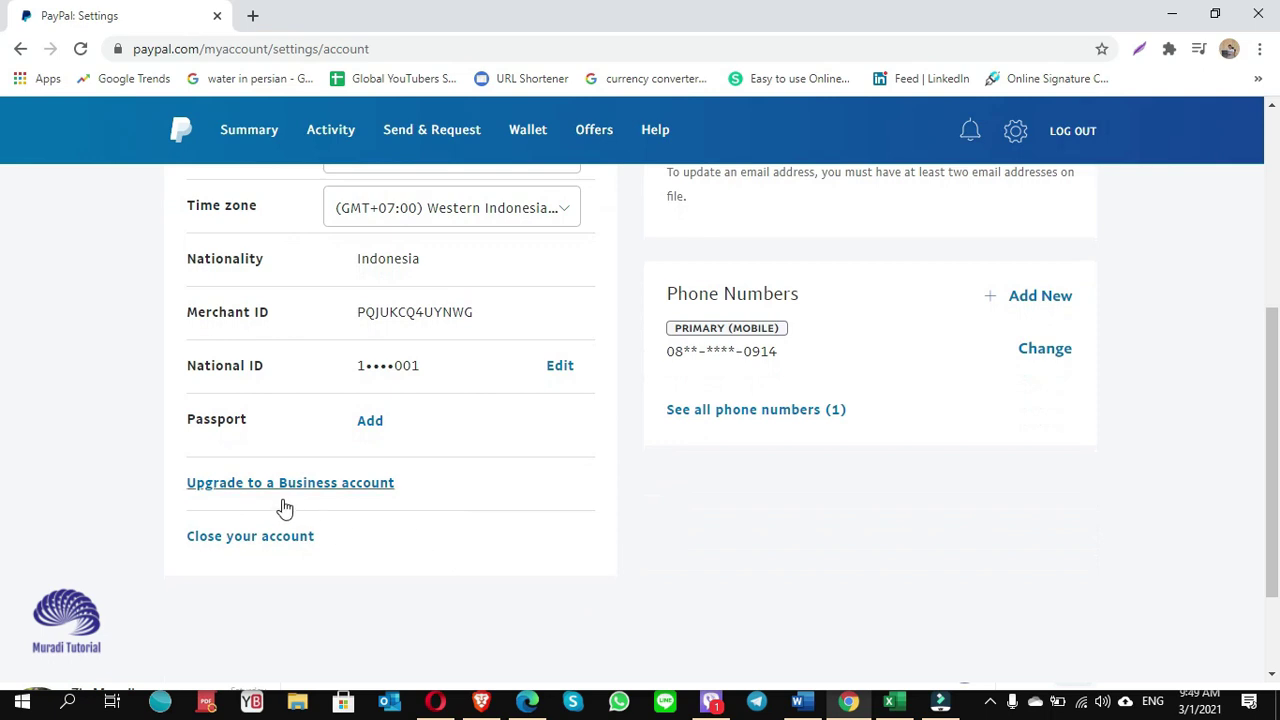
click(344, 494)
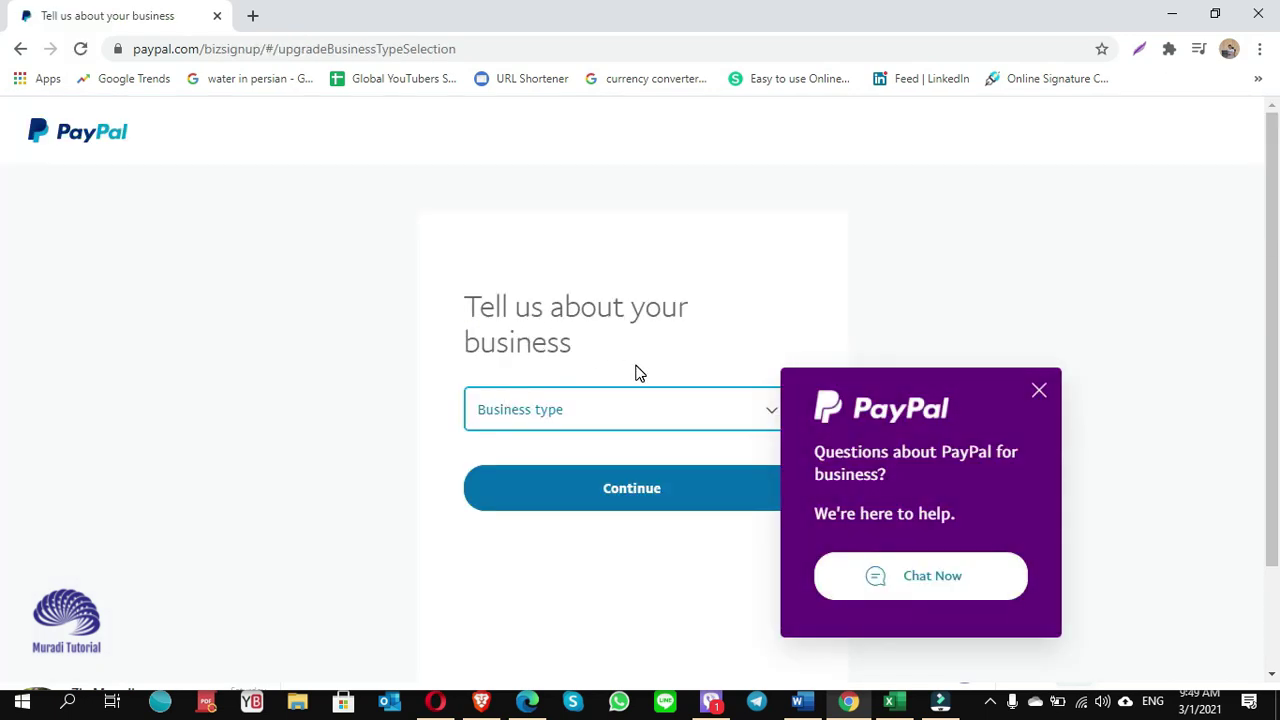
Set the business type to Sole Proprietor and continue.
click(700, 409)
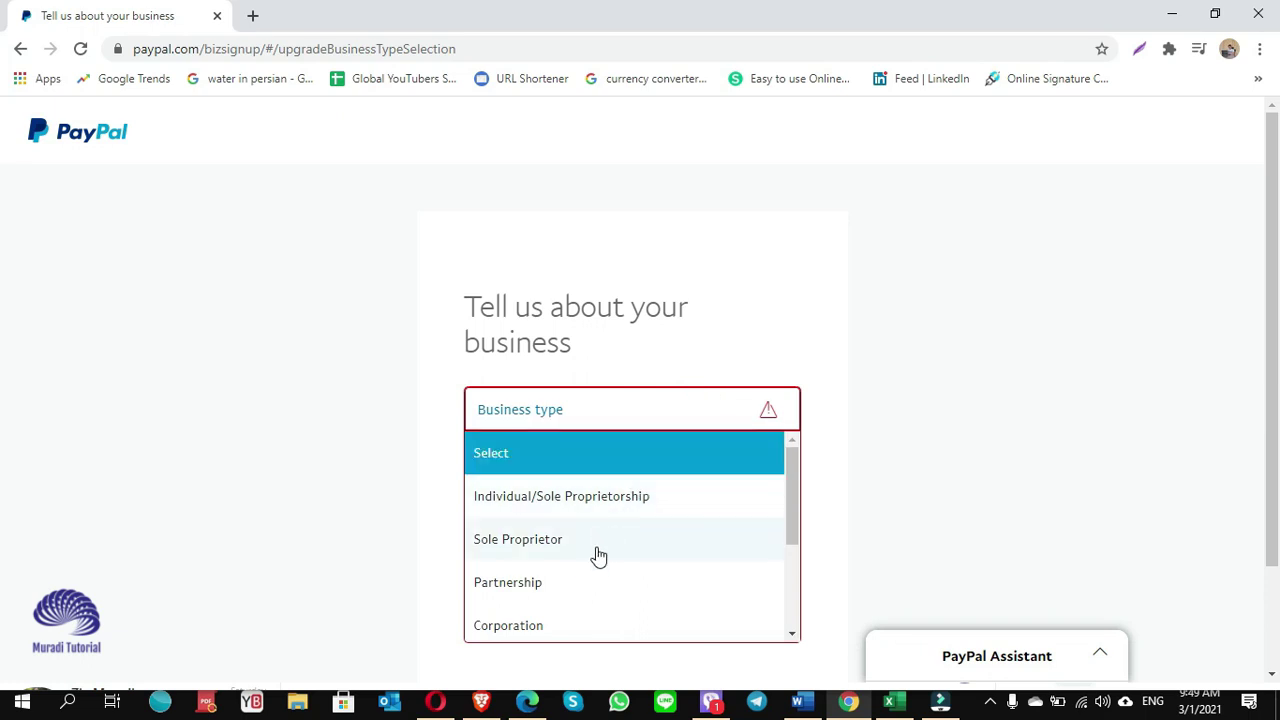
click(524, 548)
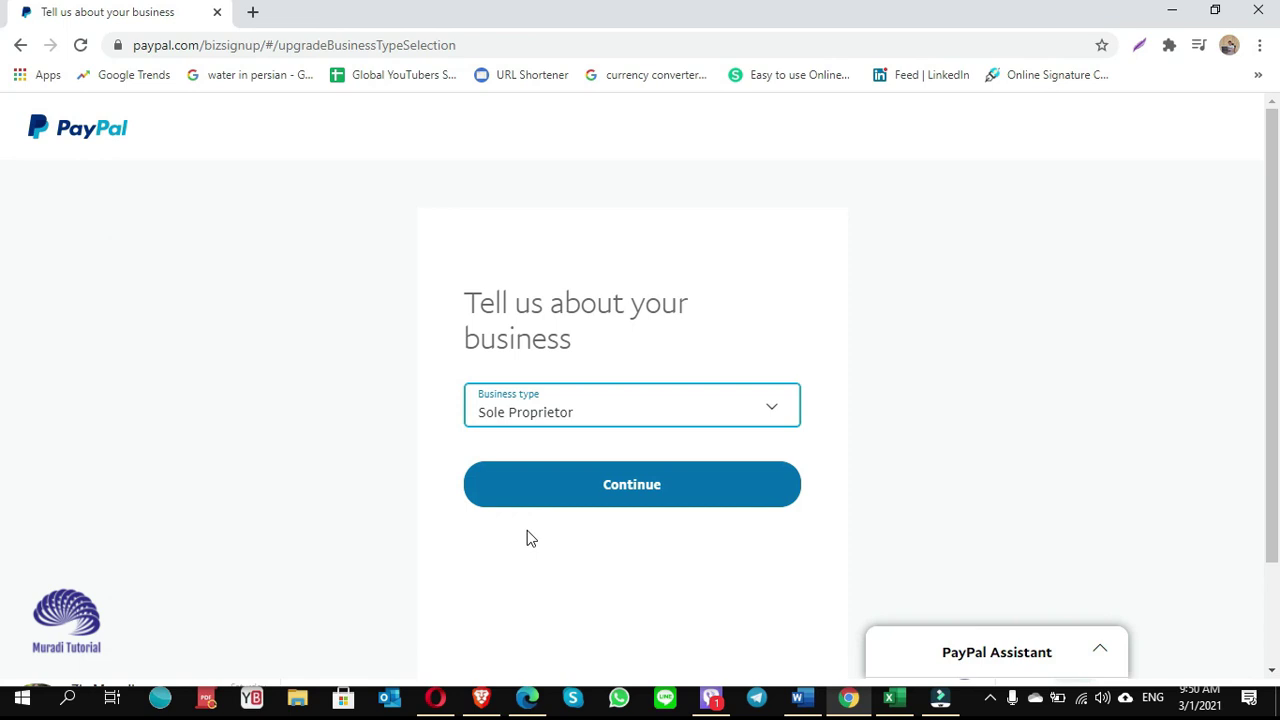
click(629, 500)
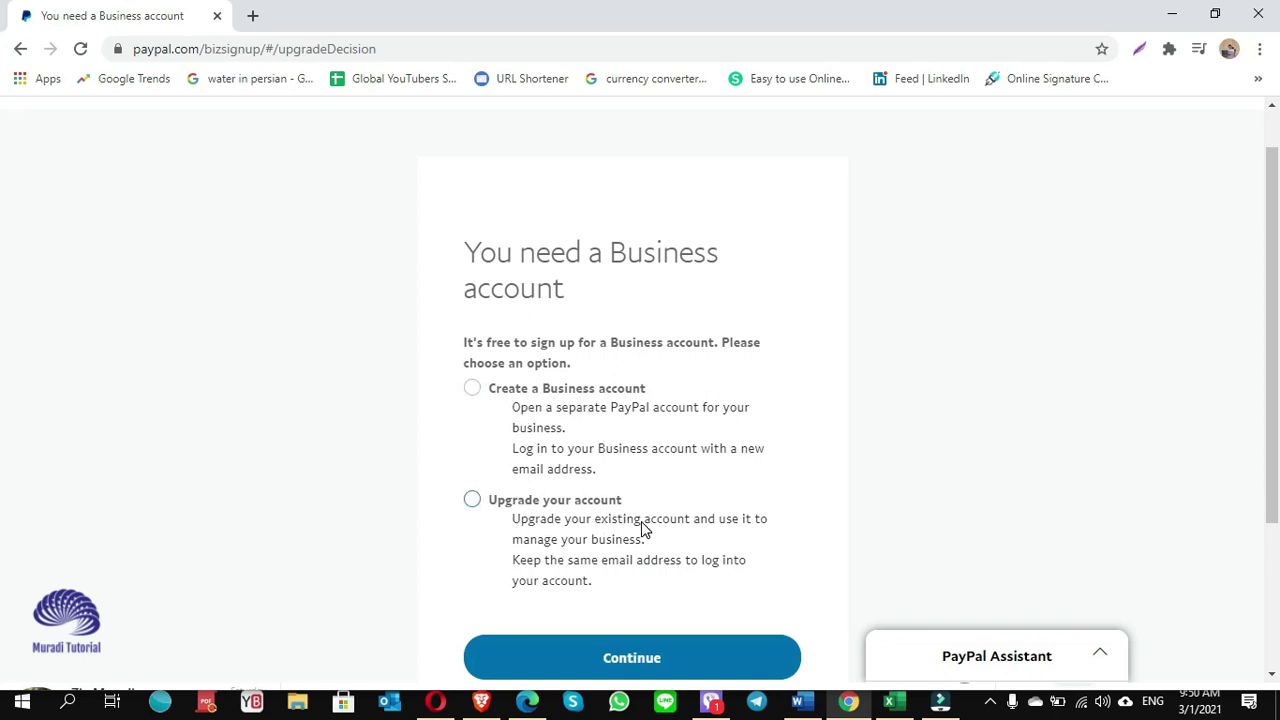
Choose to create a separate Business account and confirm it.
scroll(643, 528, down, 1)
scroll(643, 528, up, 1)
click(472, 391)
scroll(628, 490, down, 1)
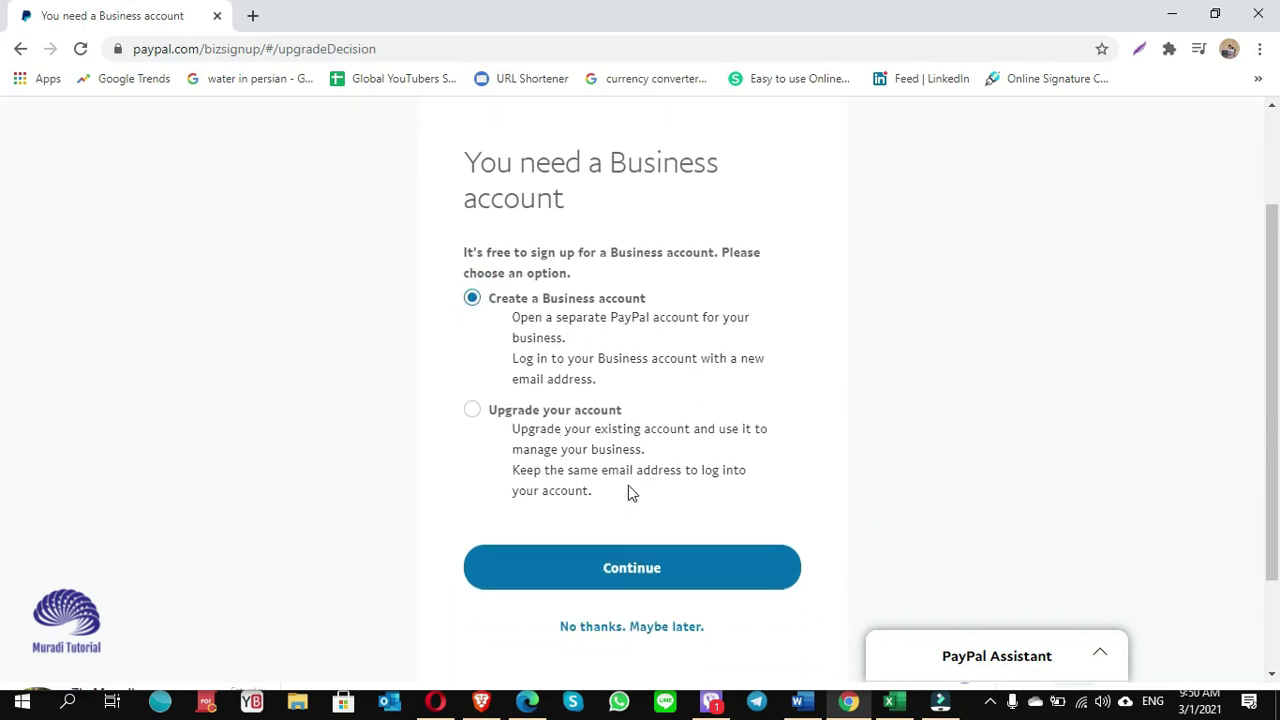
scroll(628, 490, down, 1)
click(620, 508)
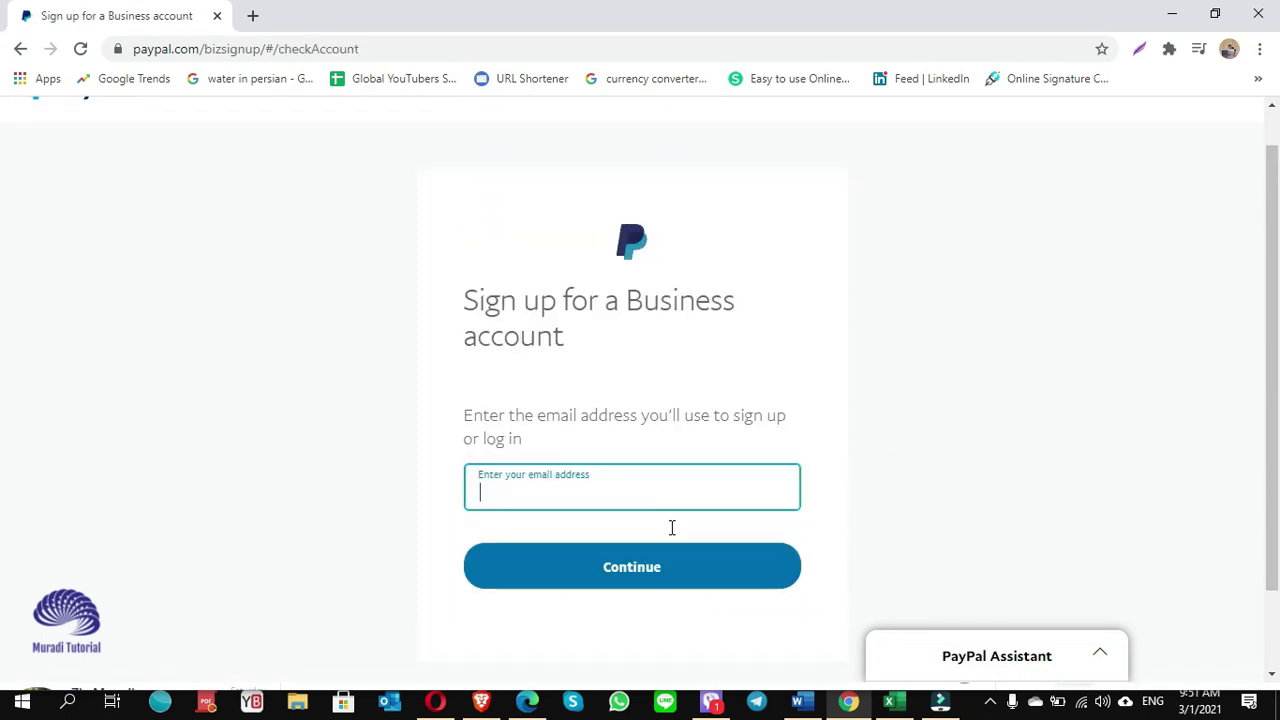
Enter the sign-up email address and submit it.
scroll(671, 527, down, 1)
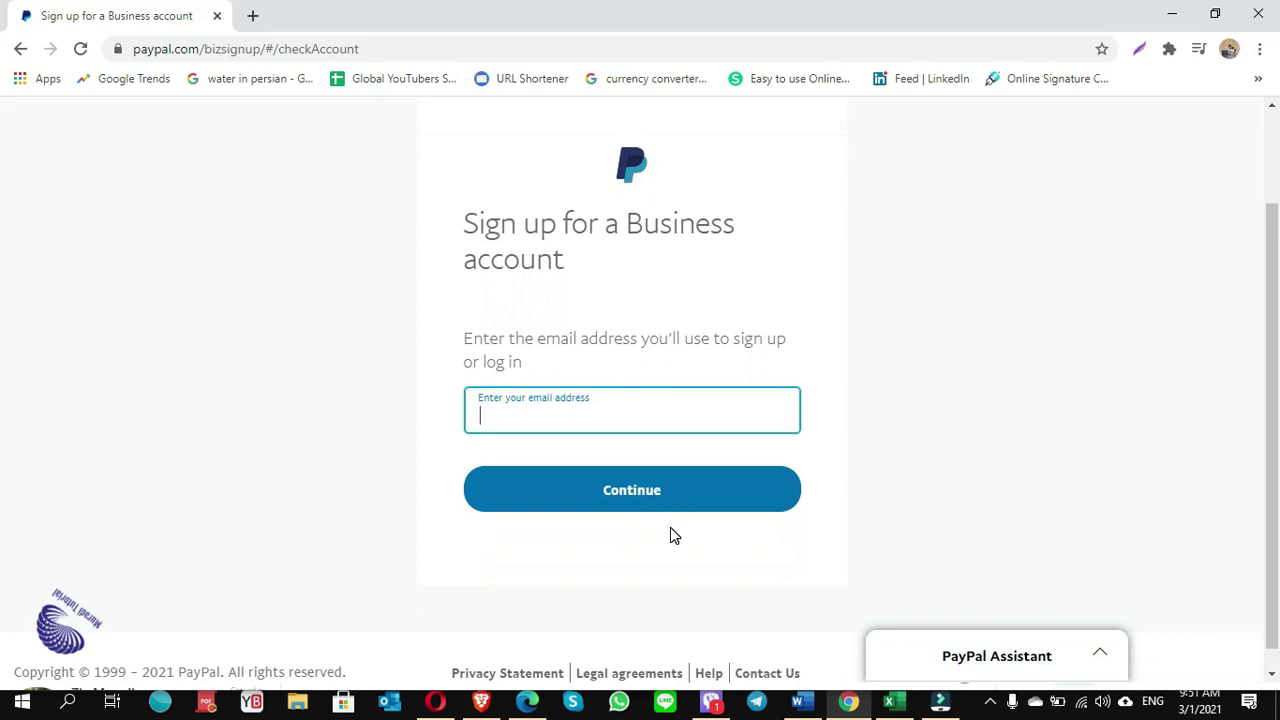
click(652, 514)
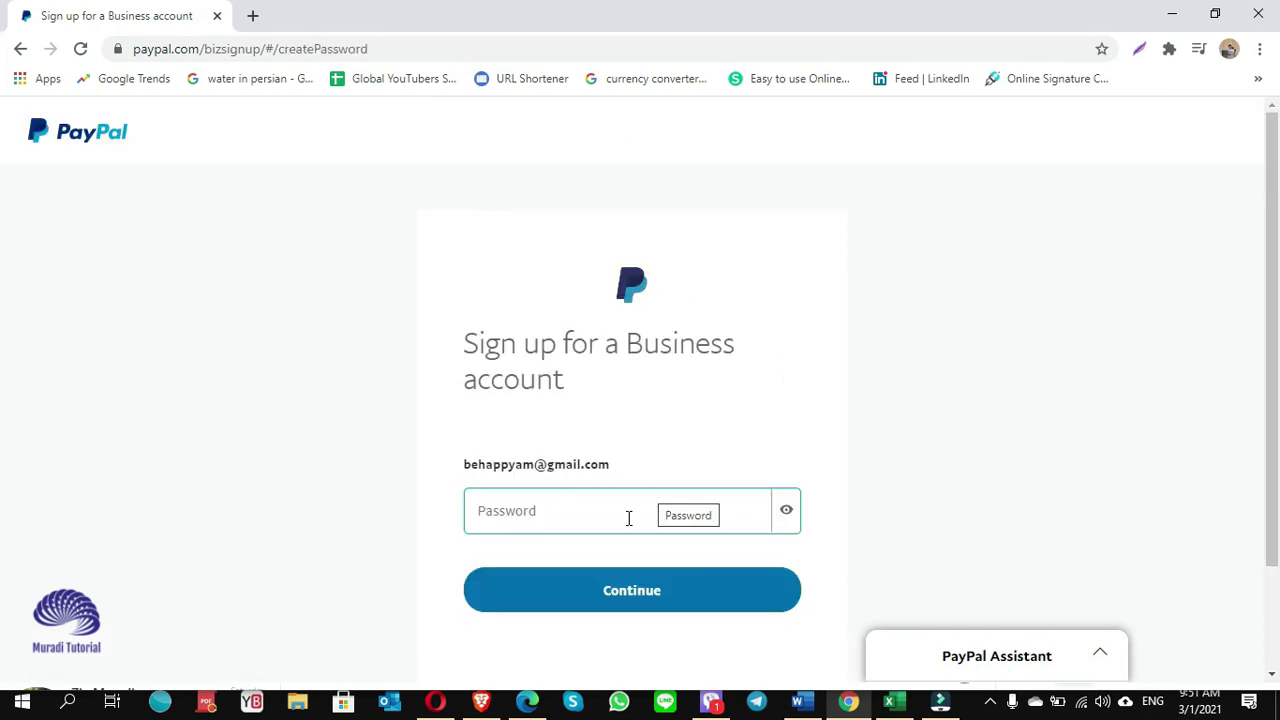
Set the account password, retyping it with mixed upper and lowercase letters after the warning.
click(628, 517)
text(••••••••••)
click(654, 606)
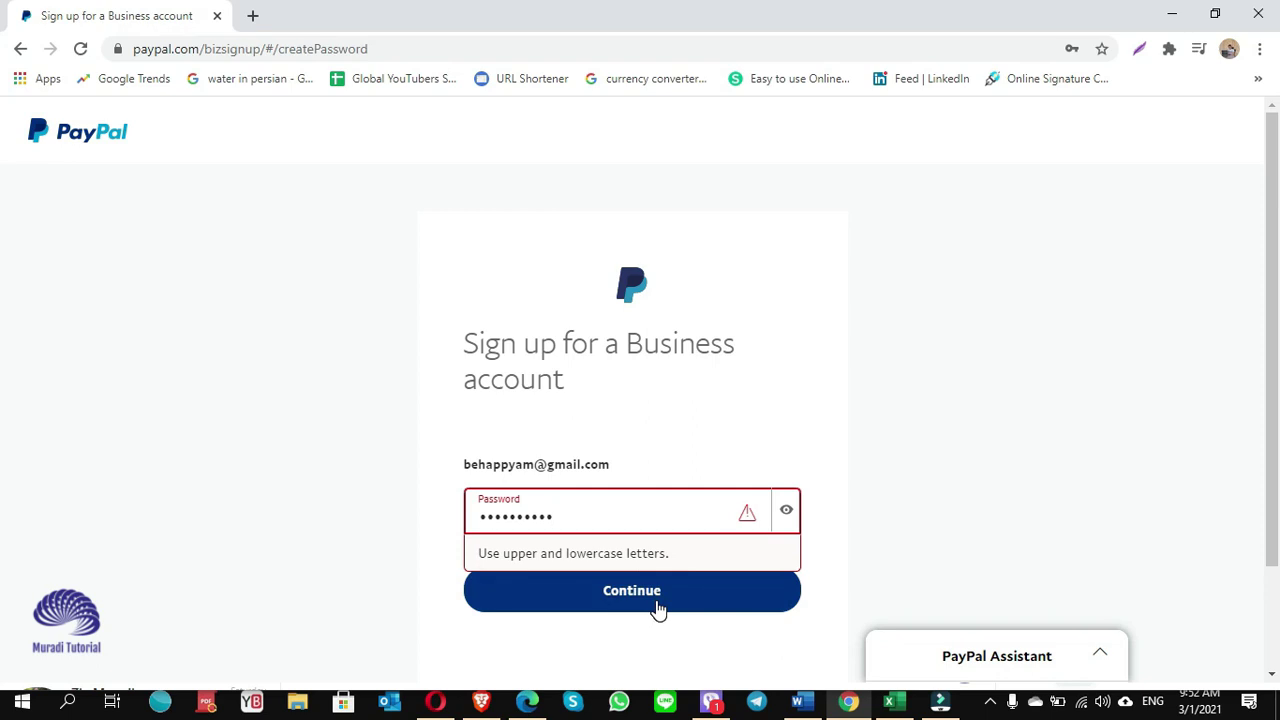
key(ctrl+a)
text(••••••••••)
click(652, 606)
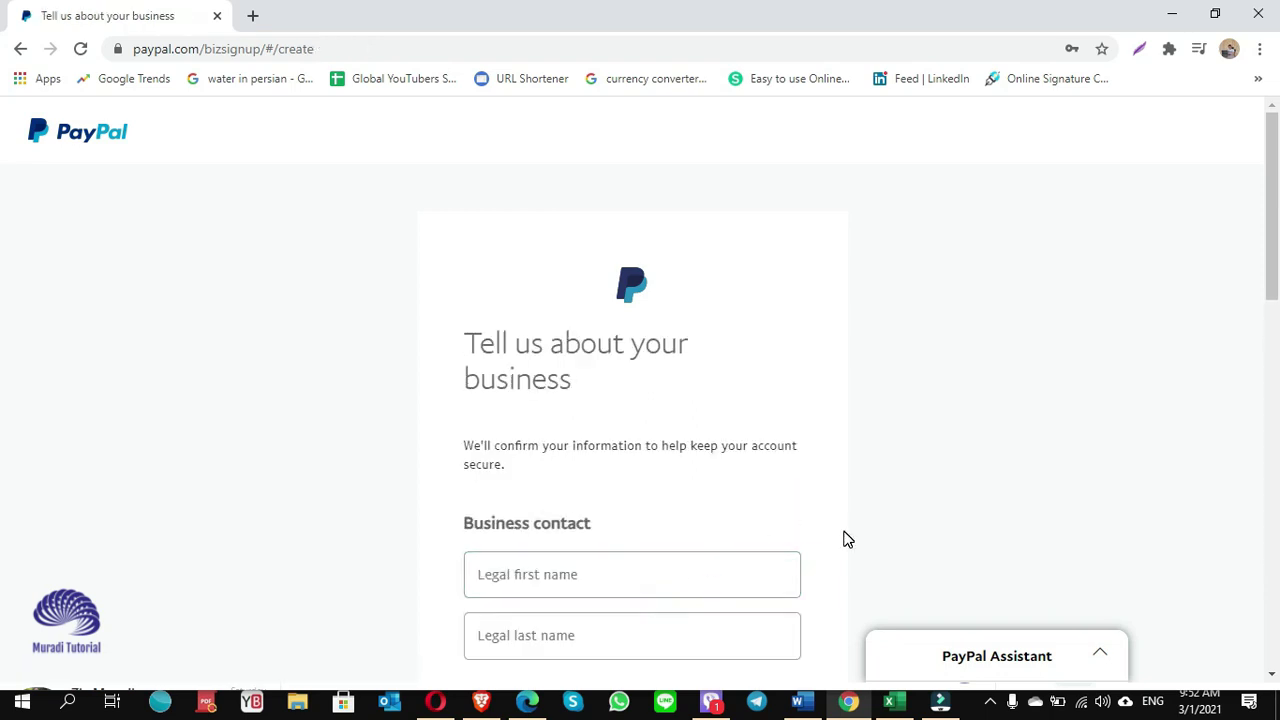
Enter the legal first name, last name and the legal business name.
scroll(843, 540, down, 3)
click(586, 381)
text(Muradi)
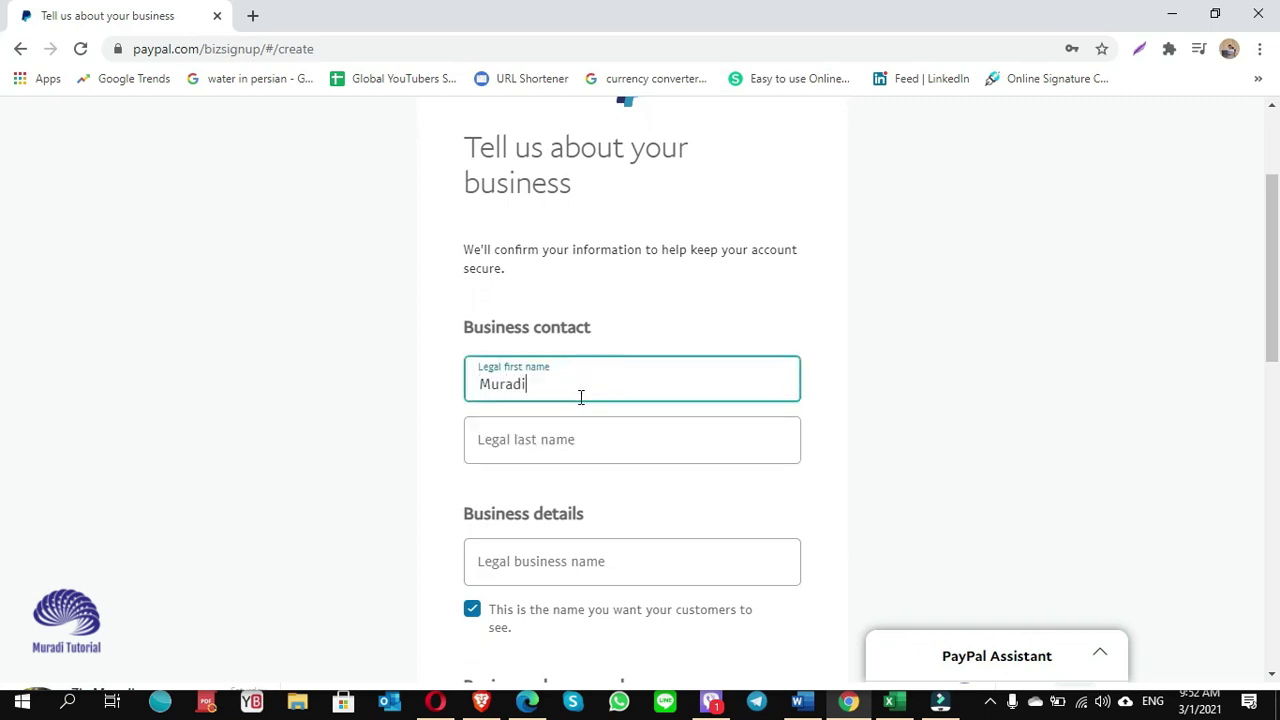
click(531, 437)
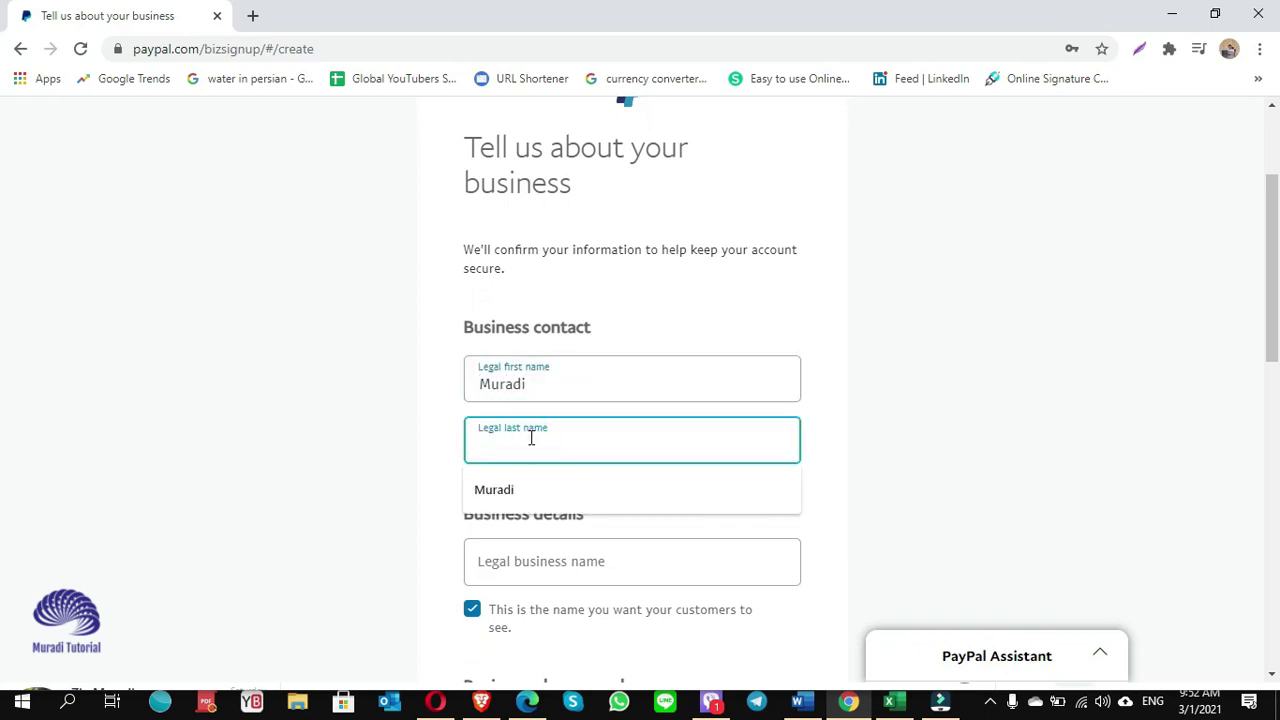
text(T)
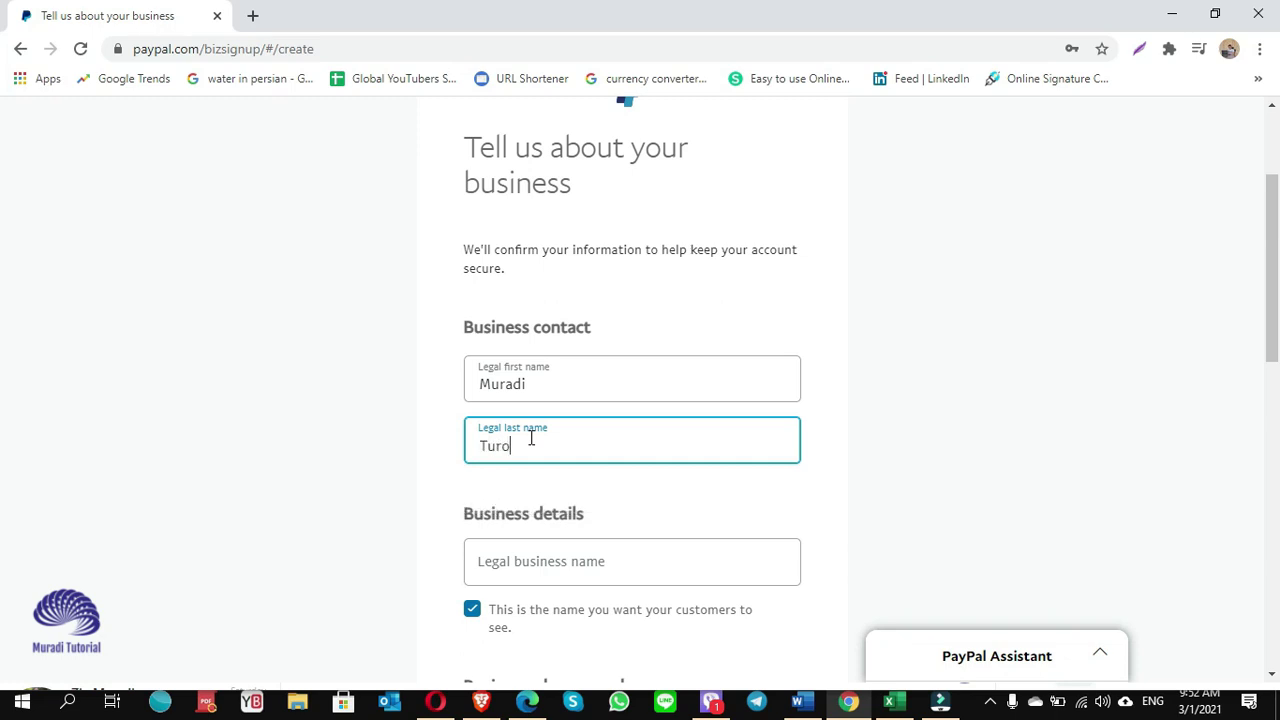
text(utorial)
scroll(632, 517, down, 2)
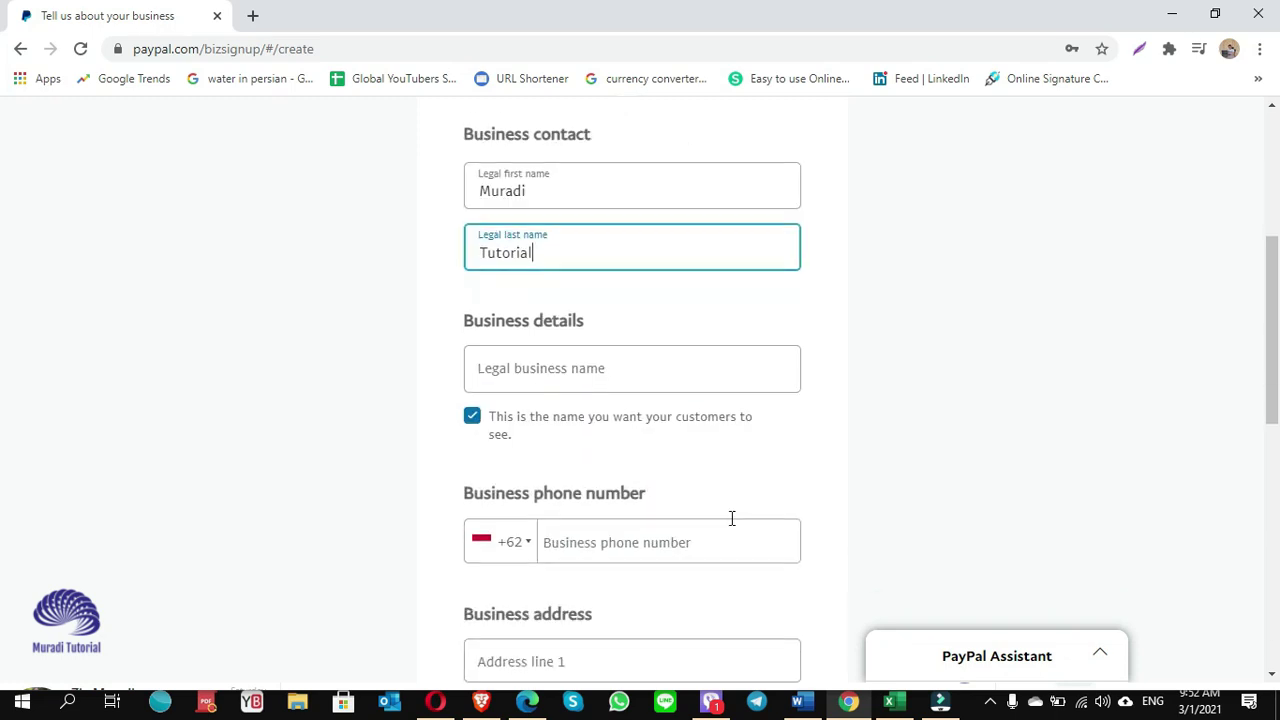
click(546, 371)
text(Muradi Tutorial)
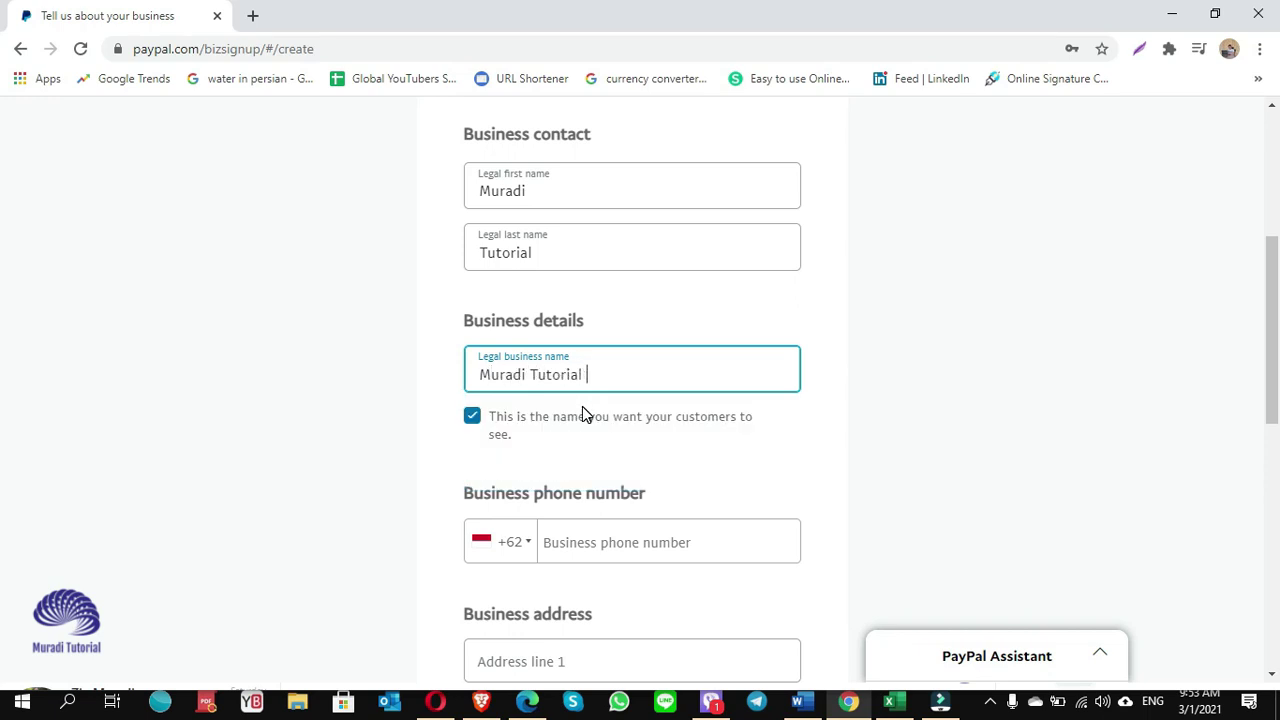
text(Tube Channel)
Enter the business phone number and autofill the business address from a saved entry.
scroll(582, 406, down, 2)
click(617, 306)
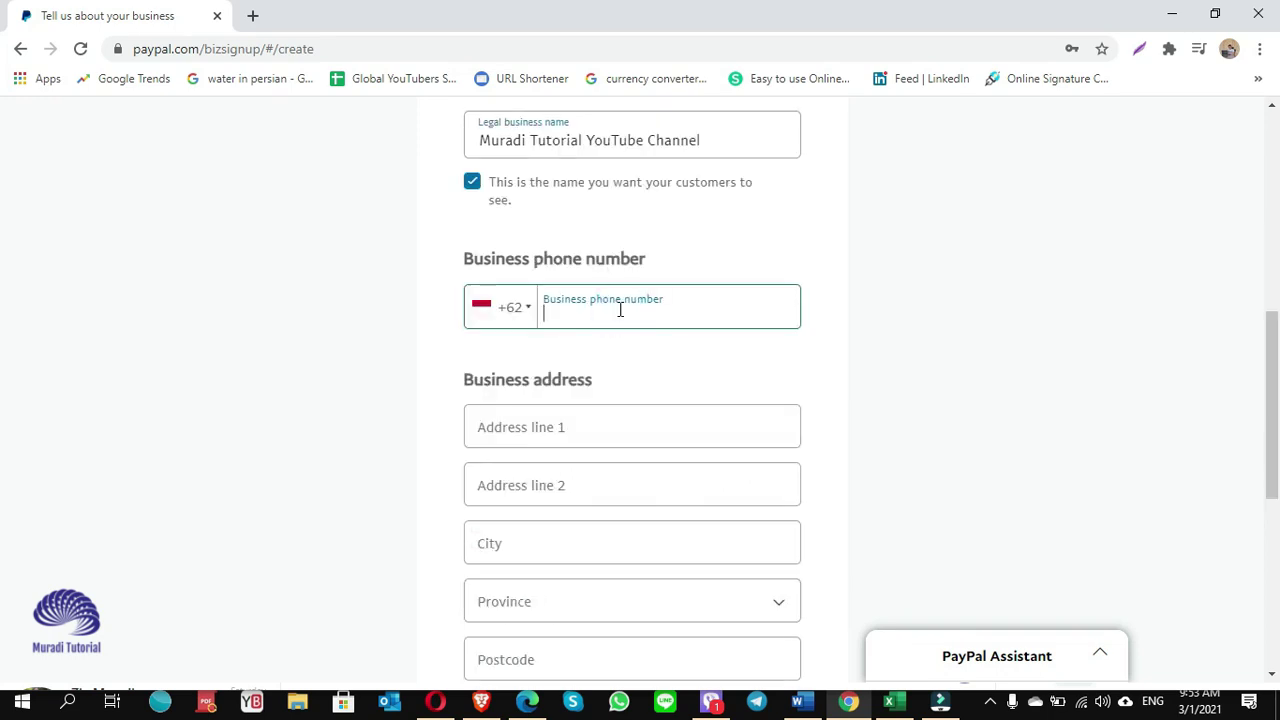
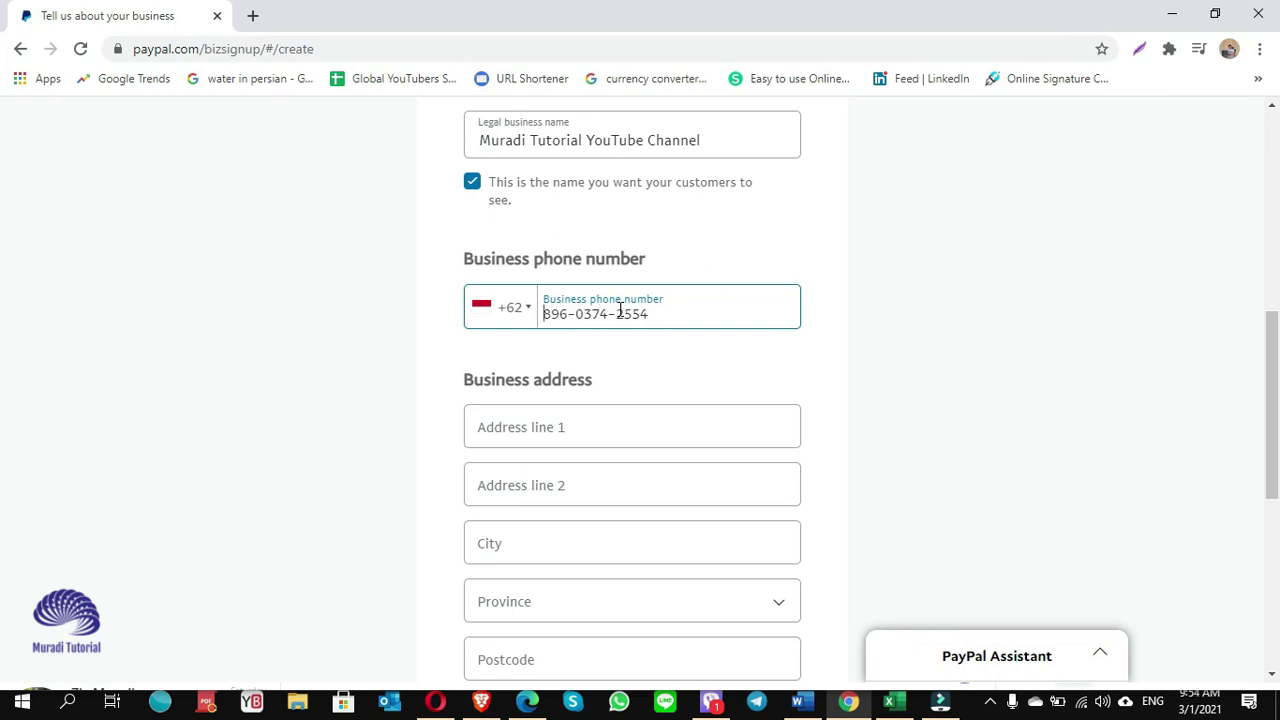
click(562, 436)
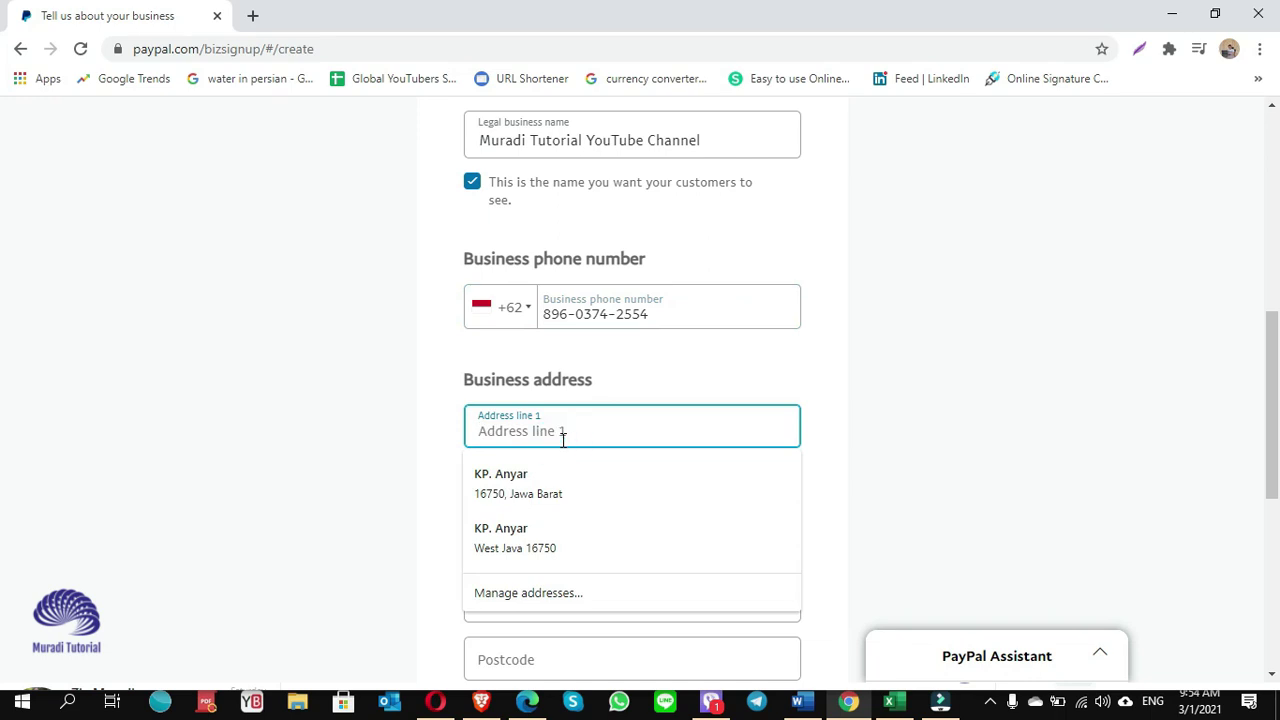
click(530, 476)
scroll(580, 594, down, 4)
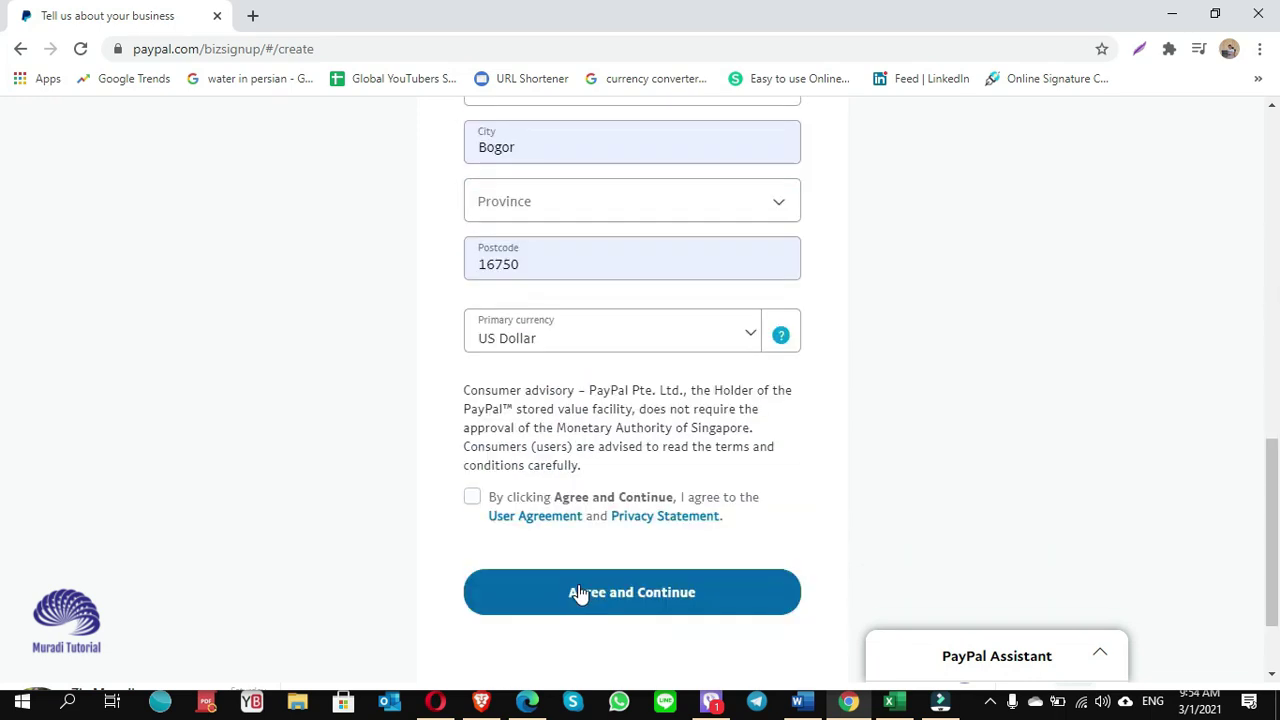
Keep US Dollar as primary currency, accept the user agreement, and try submitting.
click(757, 342)
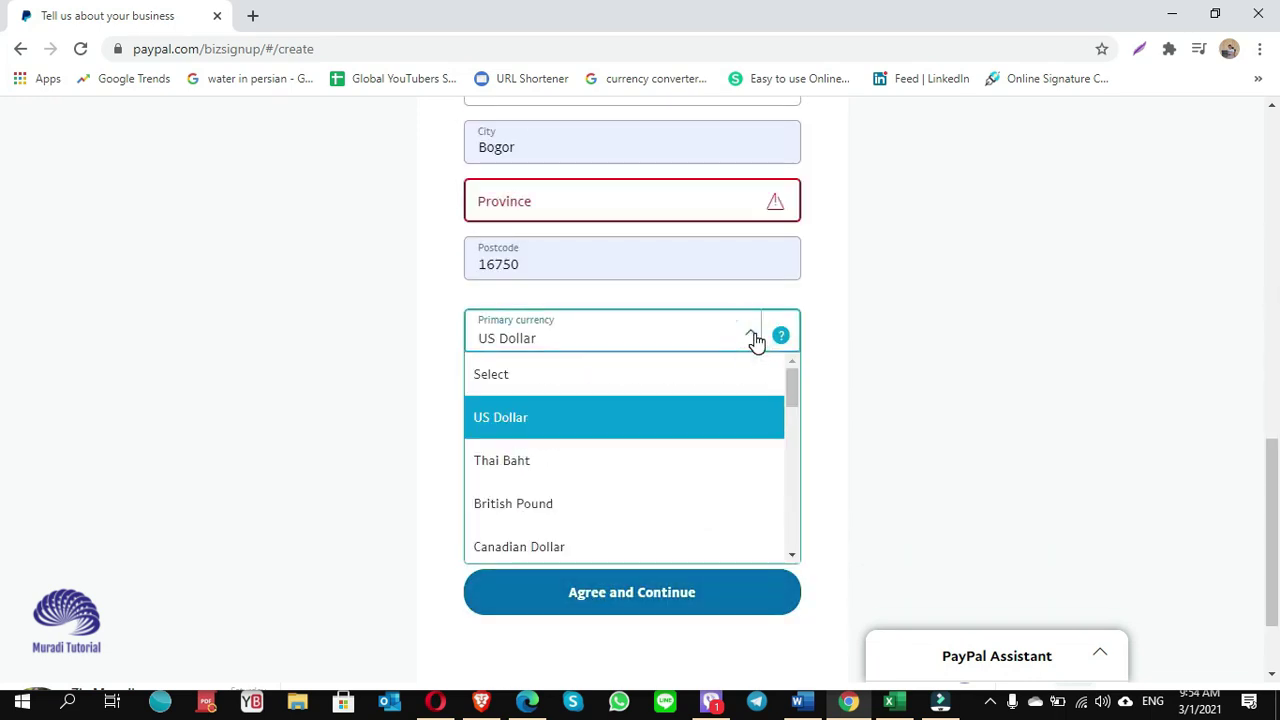
click(520, 425)
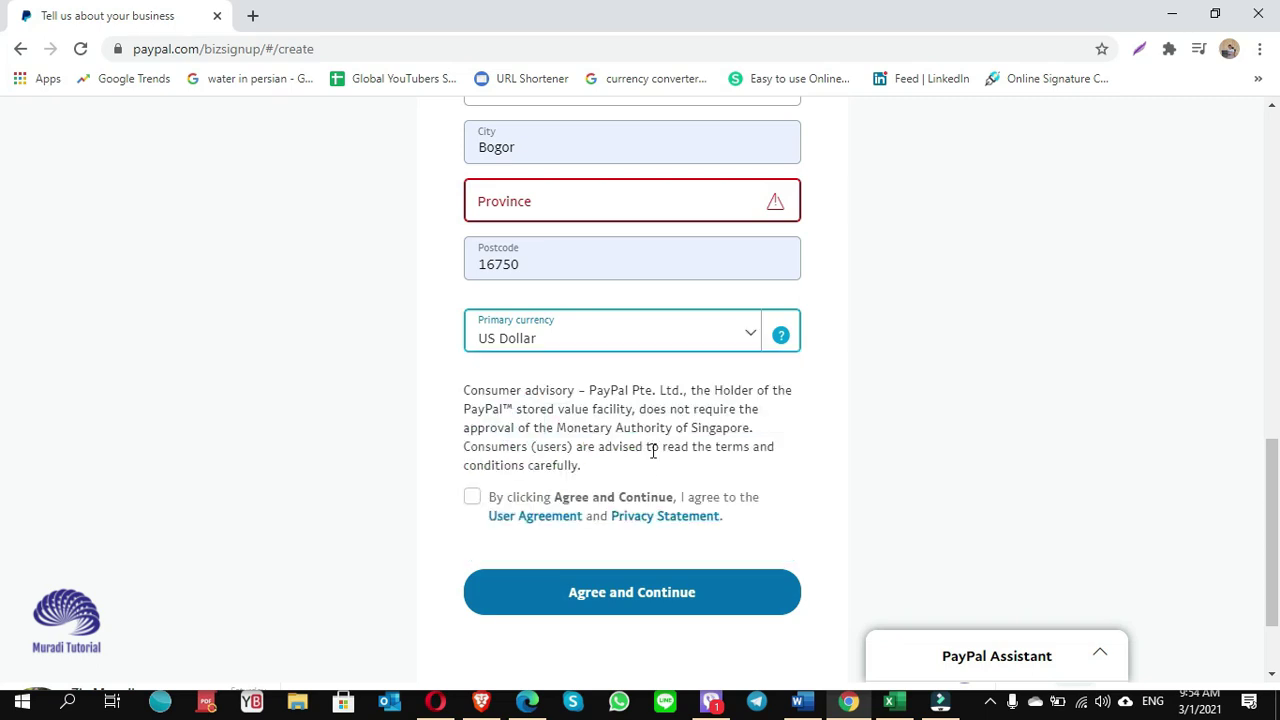
scroll(660, 460, down, 2)
click(472, 385)
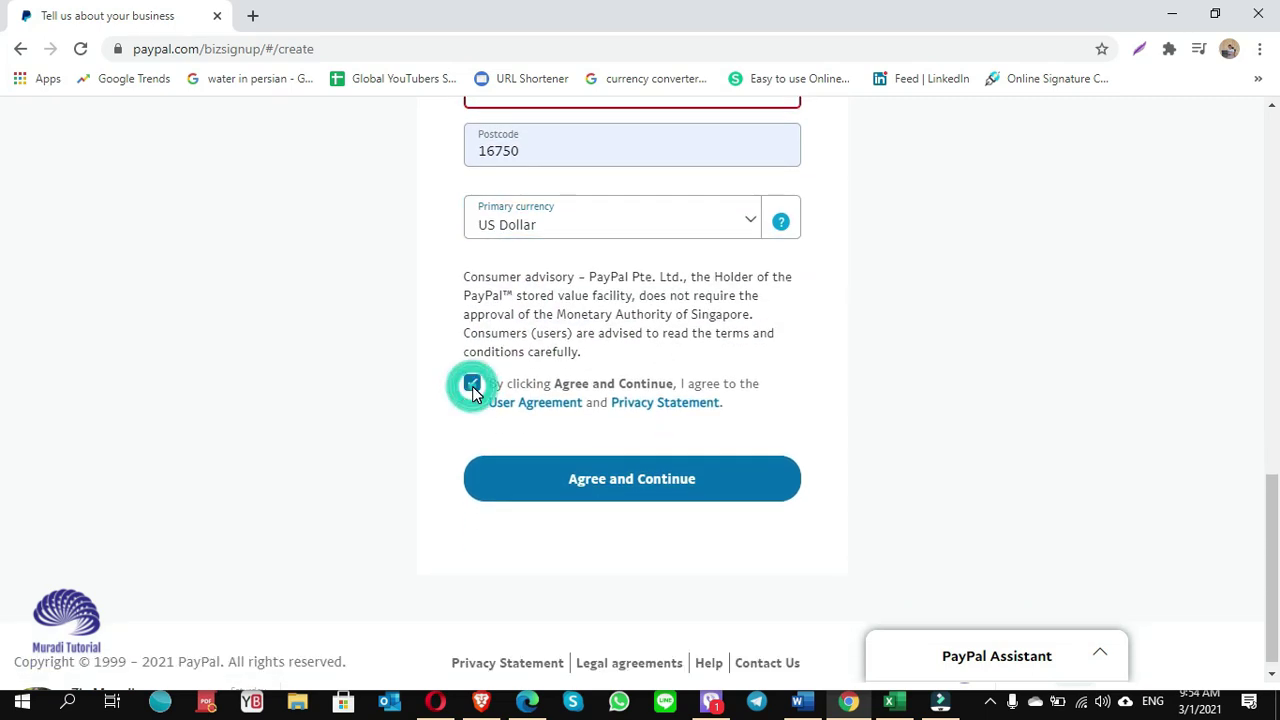
scroll(520, 440, up, 1)
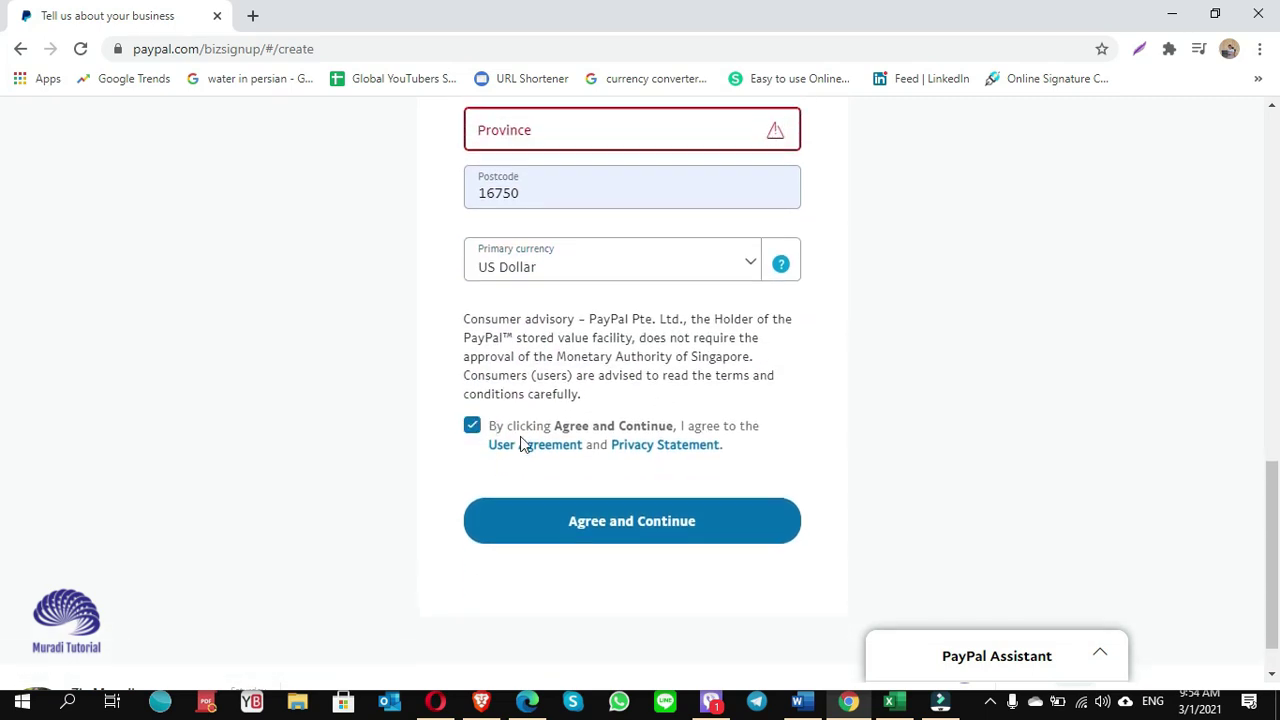
click(595, 557)
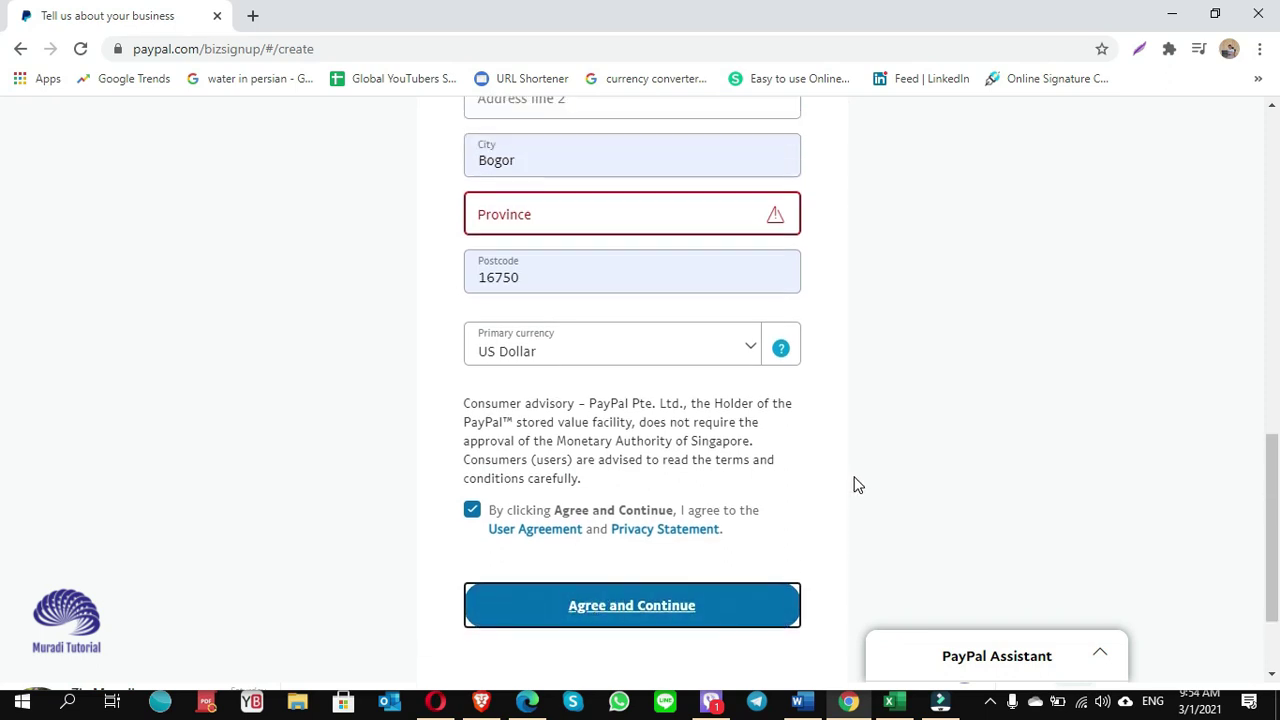
Choose West Java as the province and submit the business details form.
click(552, 323)
key(Down)
key(w)
key(Return)
scroll(700, 585, down, 1)
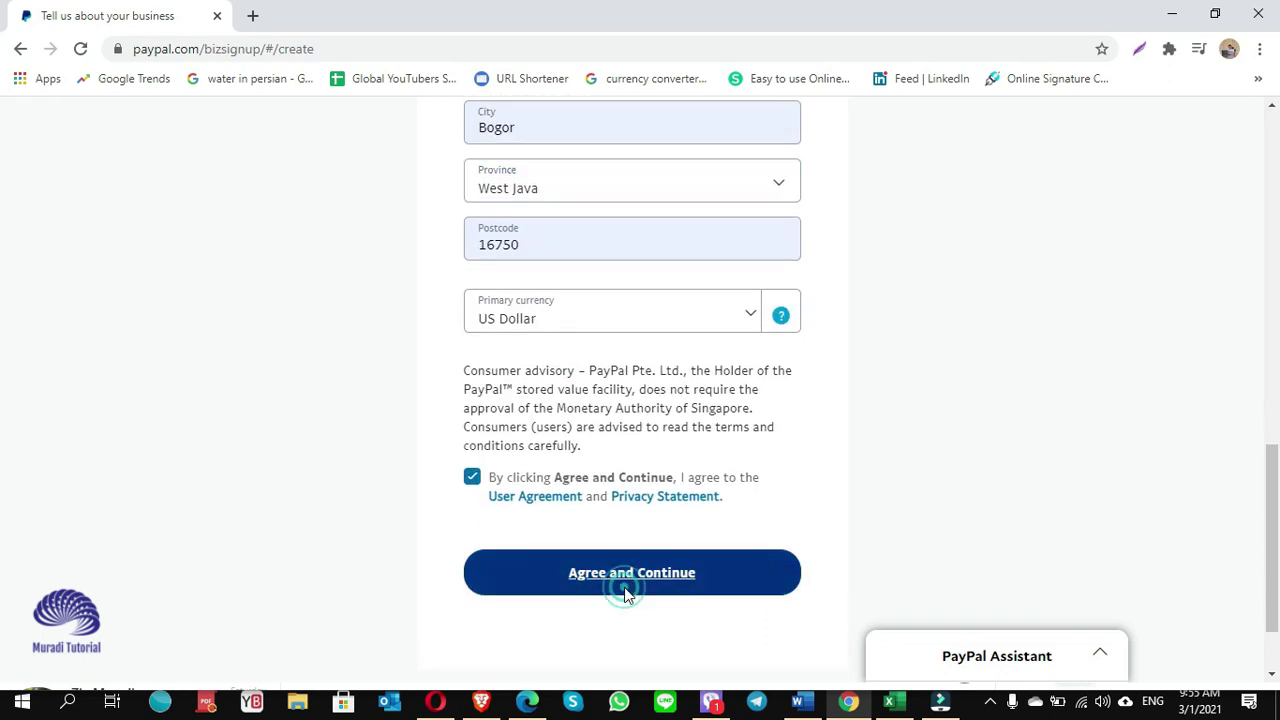
click(626, 589)
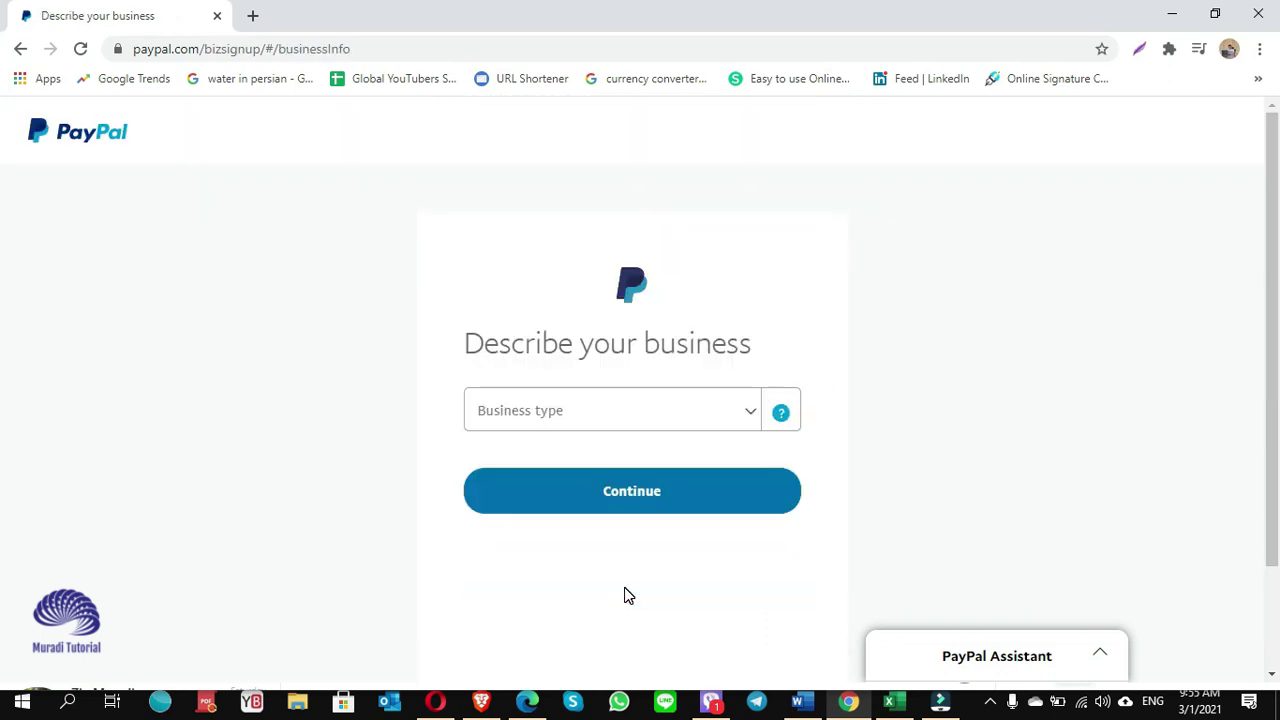
Set the business type to Sole Proprietor with the Video Amusement Game Supplies category.
click(626, 416)
click(655, 537)
click(669, 391)
text(Video)
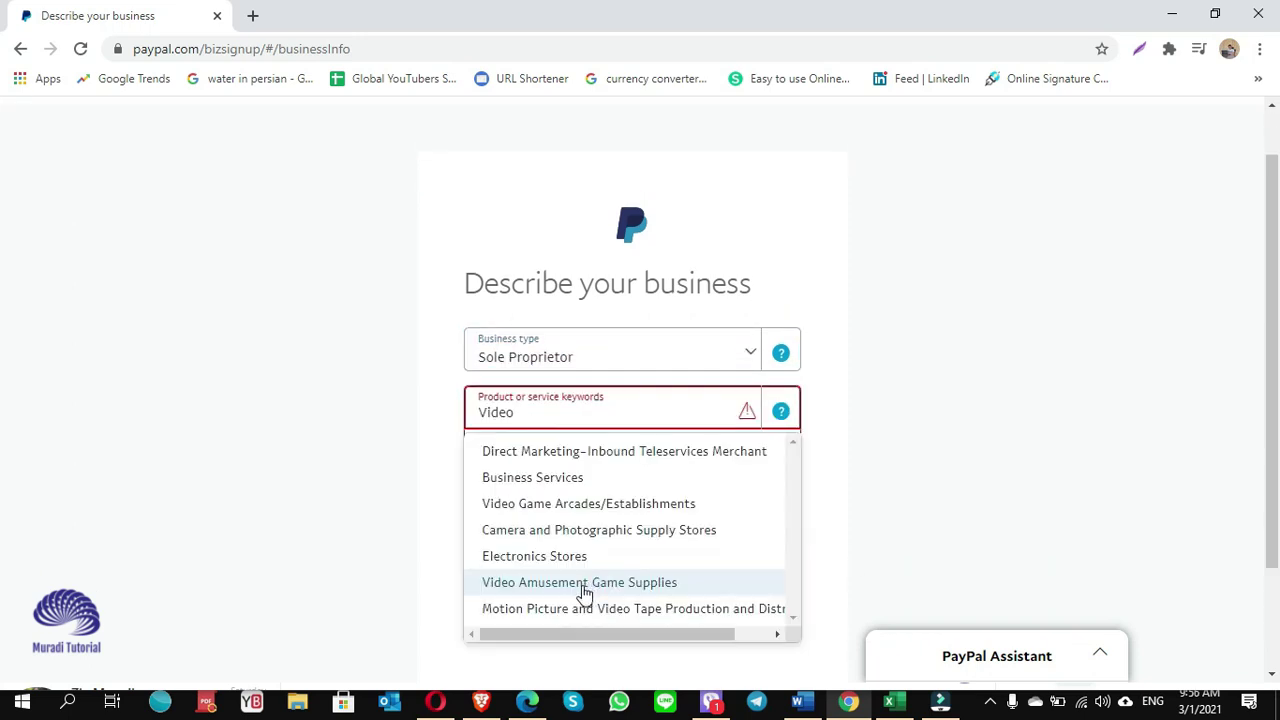
scroll(551, 594, down, 1)
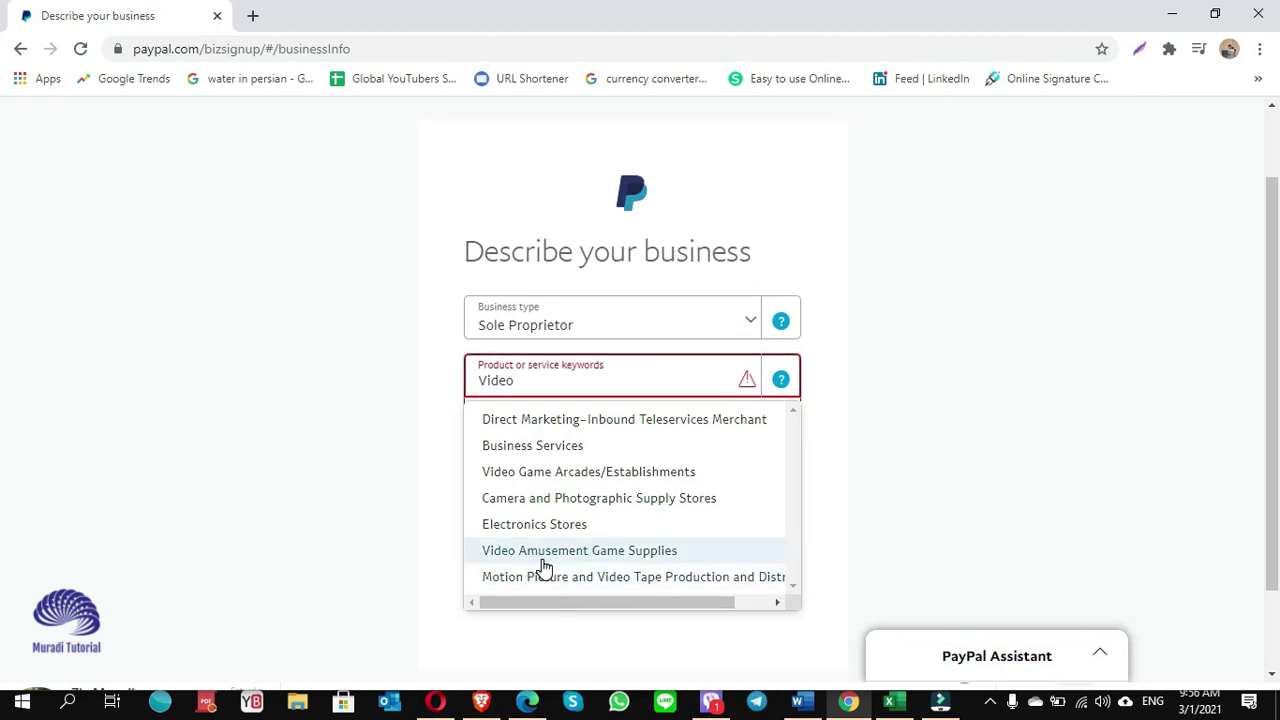
click(538, 551)
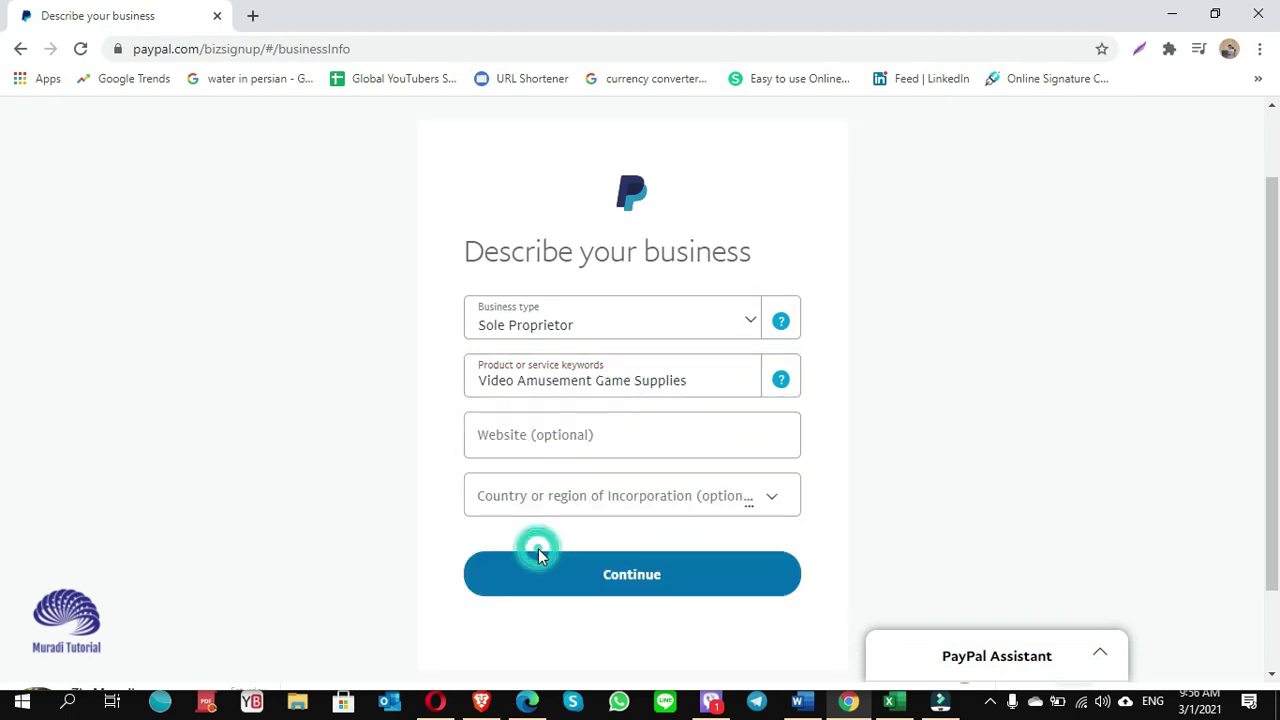
Set Indonesia as the country of incorporation and continue to the personal details.
click(558, 435)
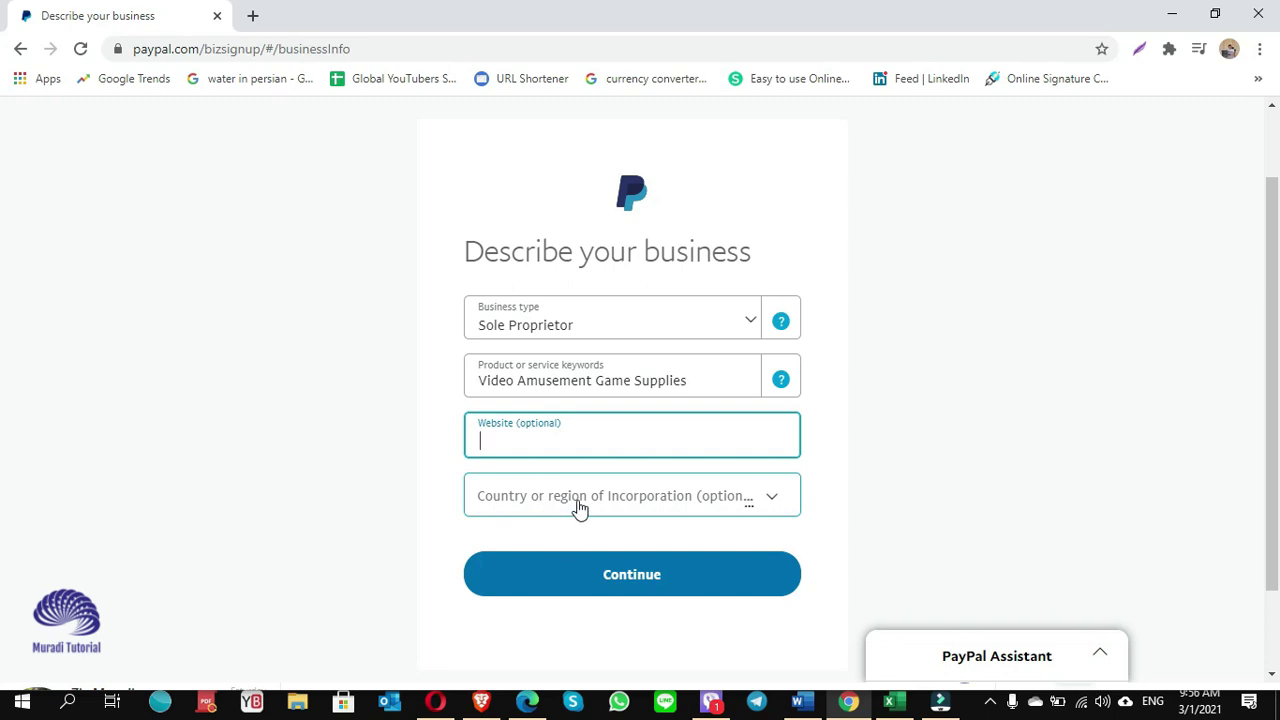
click(577, 508)
click(519, 597)
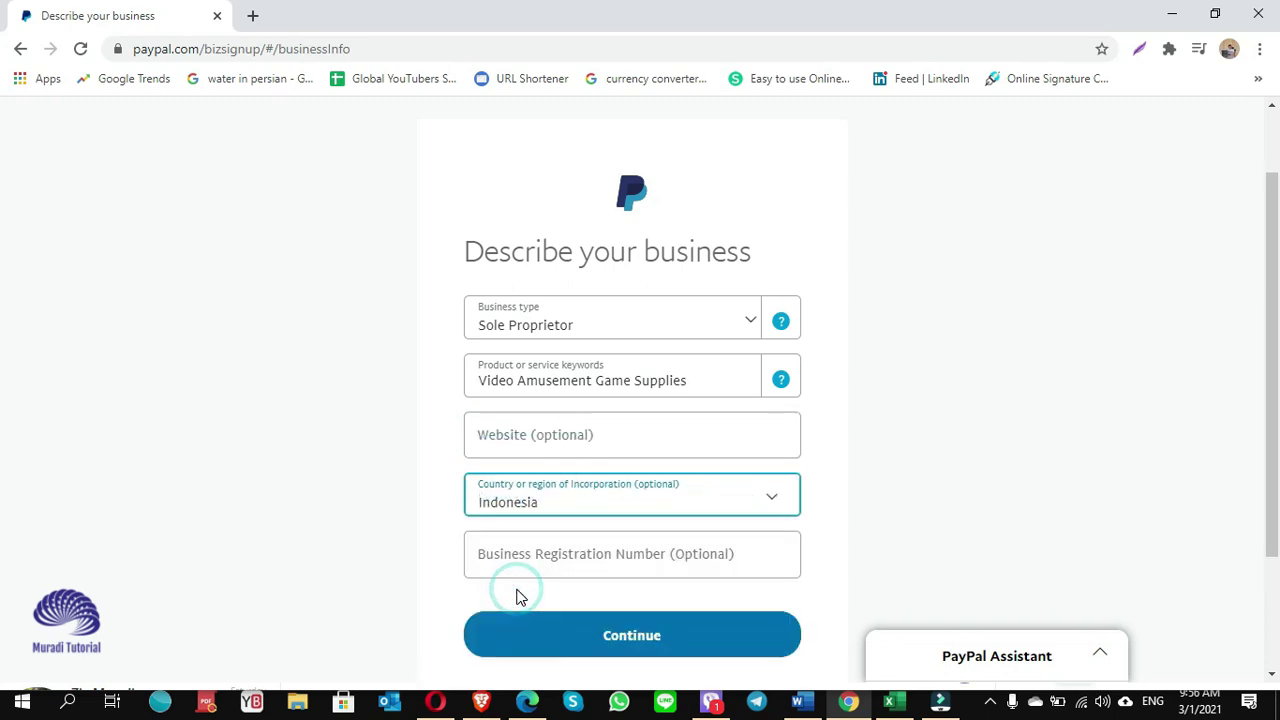
scroll(560, 462, down, 1)
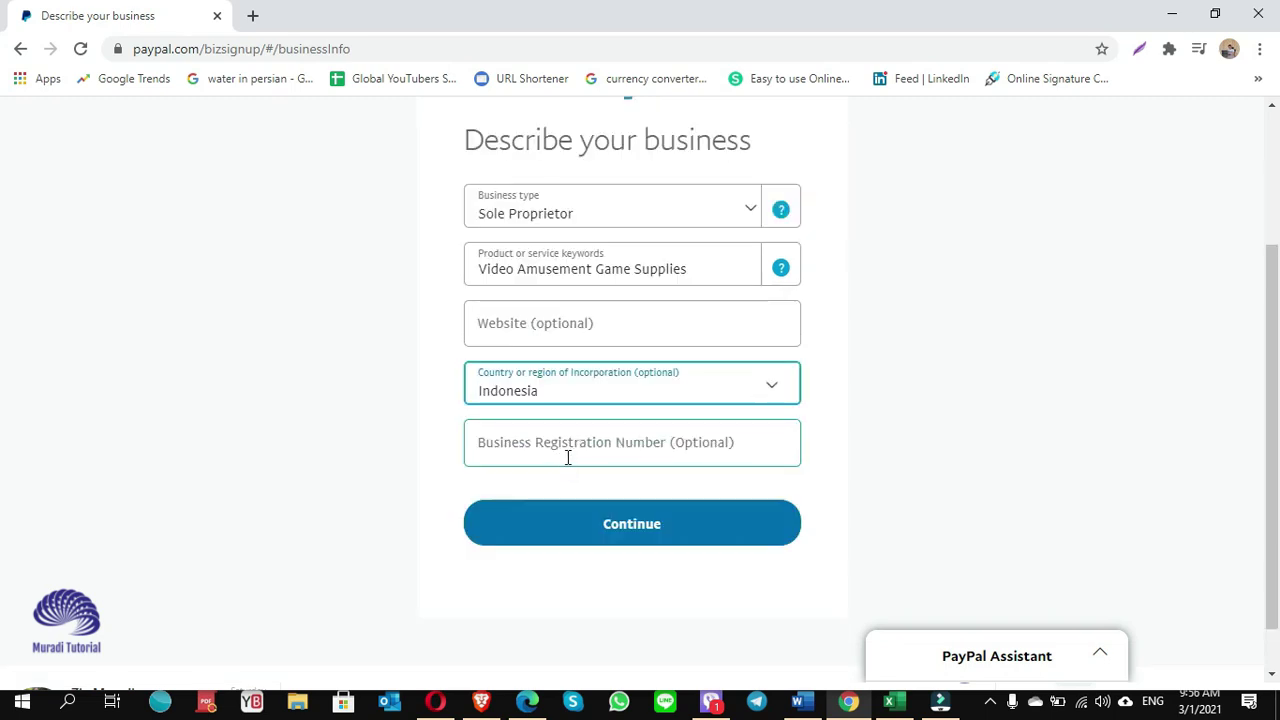
click(632, 530)
scroll(846, 540, down, 2)
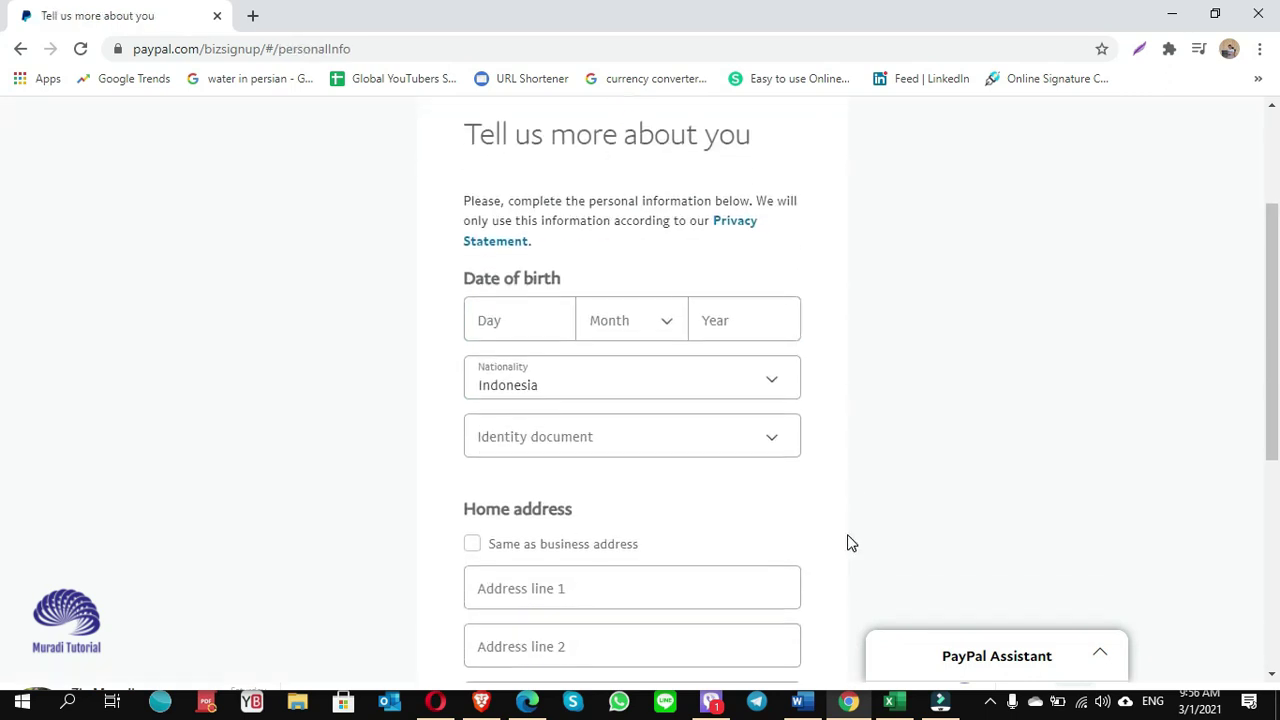
click(510, 318)
text(6)
key(Tab)
key(space)
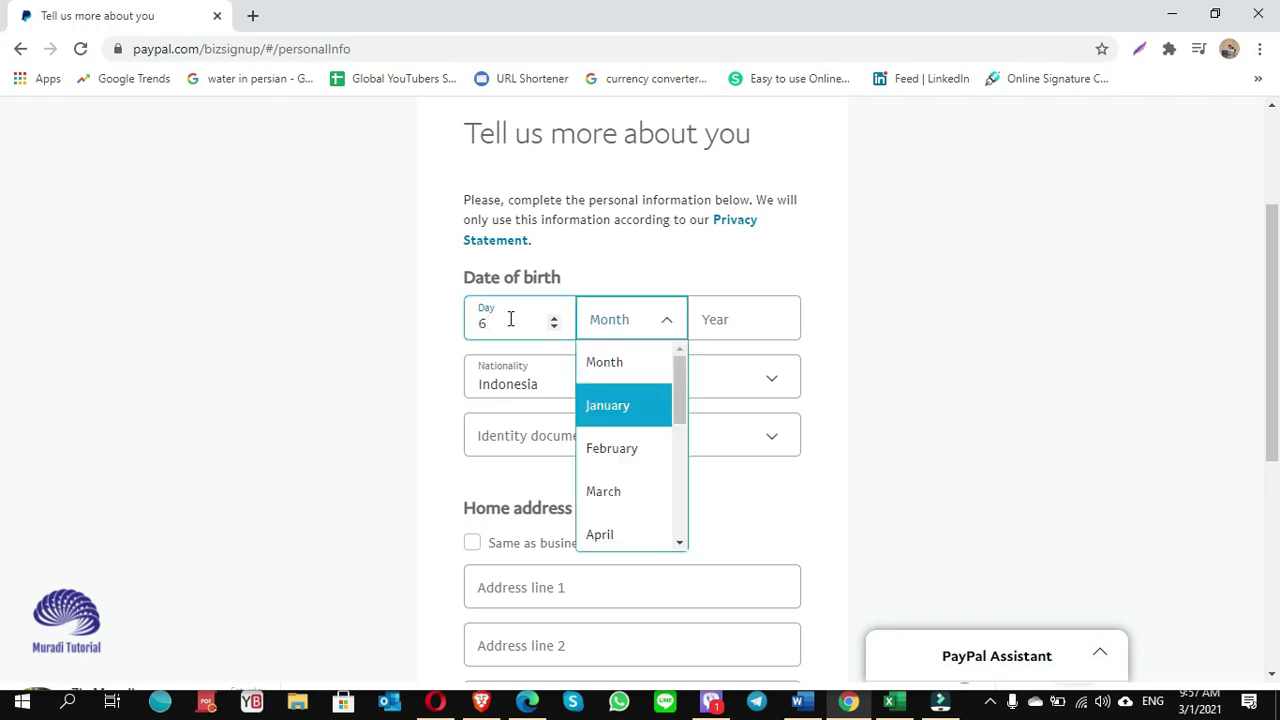
click(591, 503)
click(720, 324)
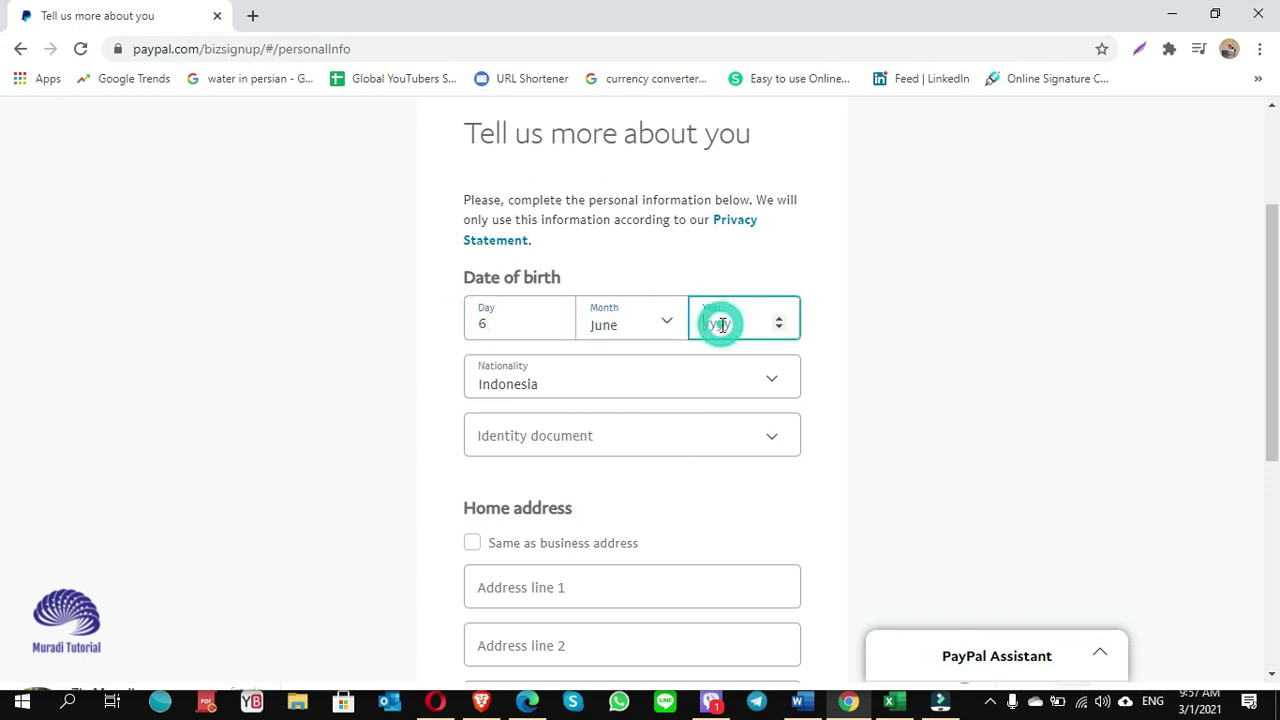
text(198)
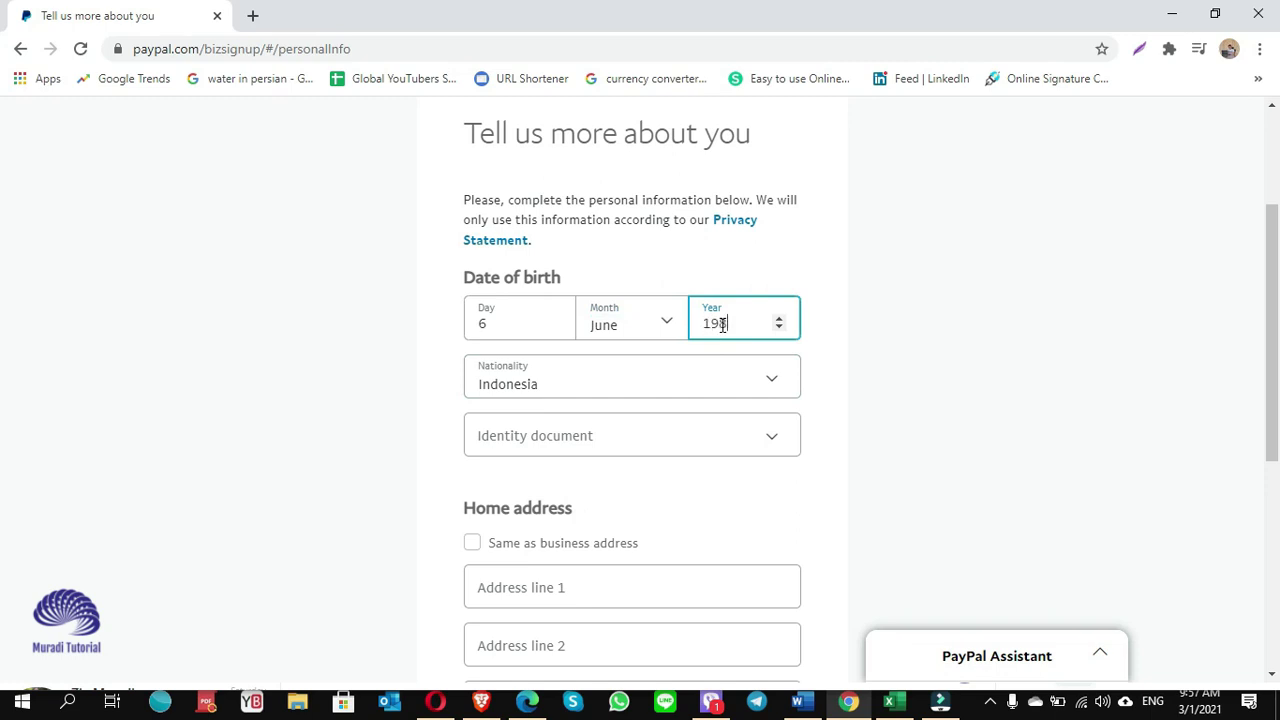
text(1)
Choose National ID as the identity document and enter its number.
click(561, 451)
click(561, 451)
scroll(634, 506, down, 1)
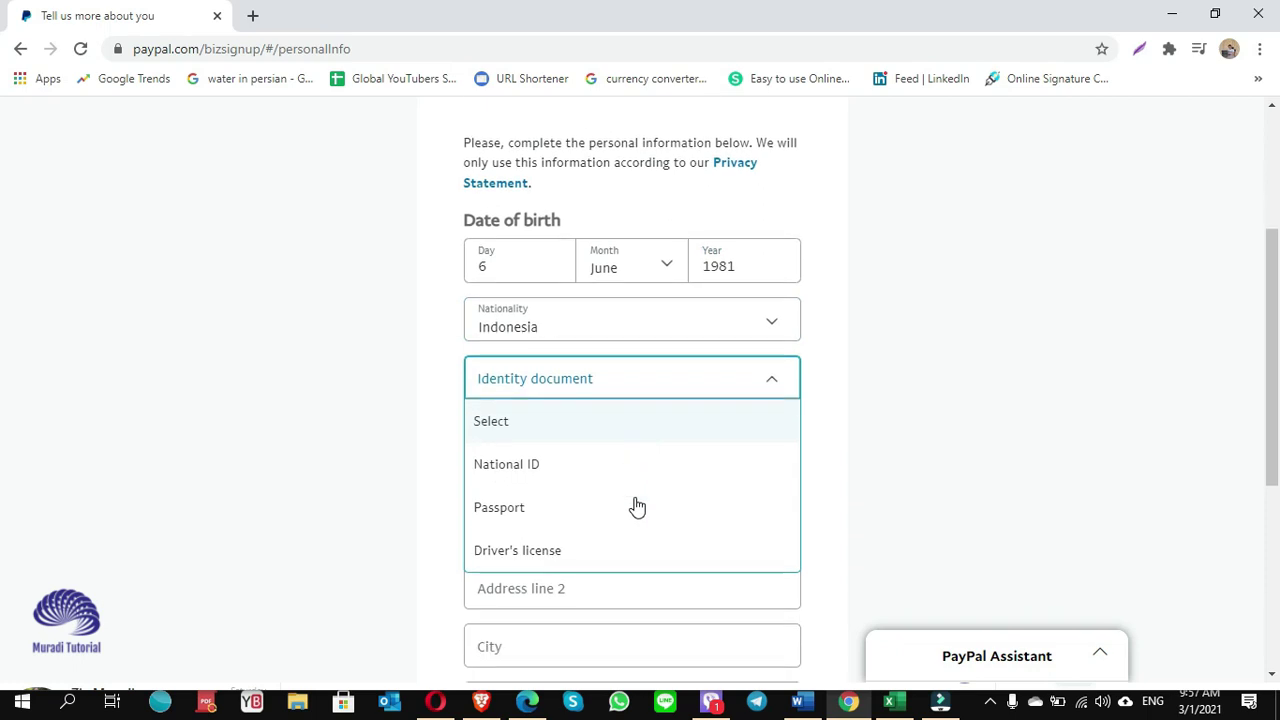
click(545, 448)
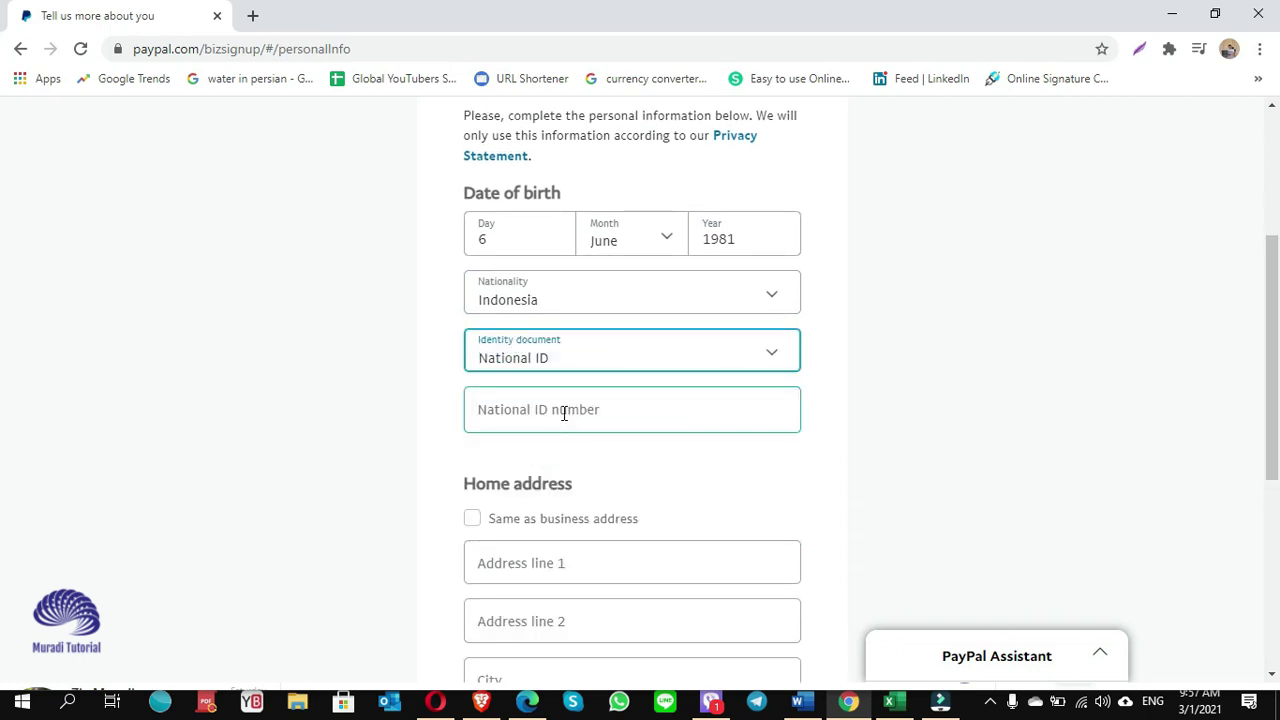
click(564, 413)
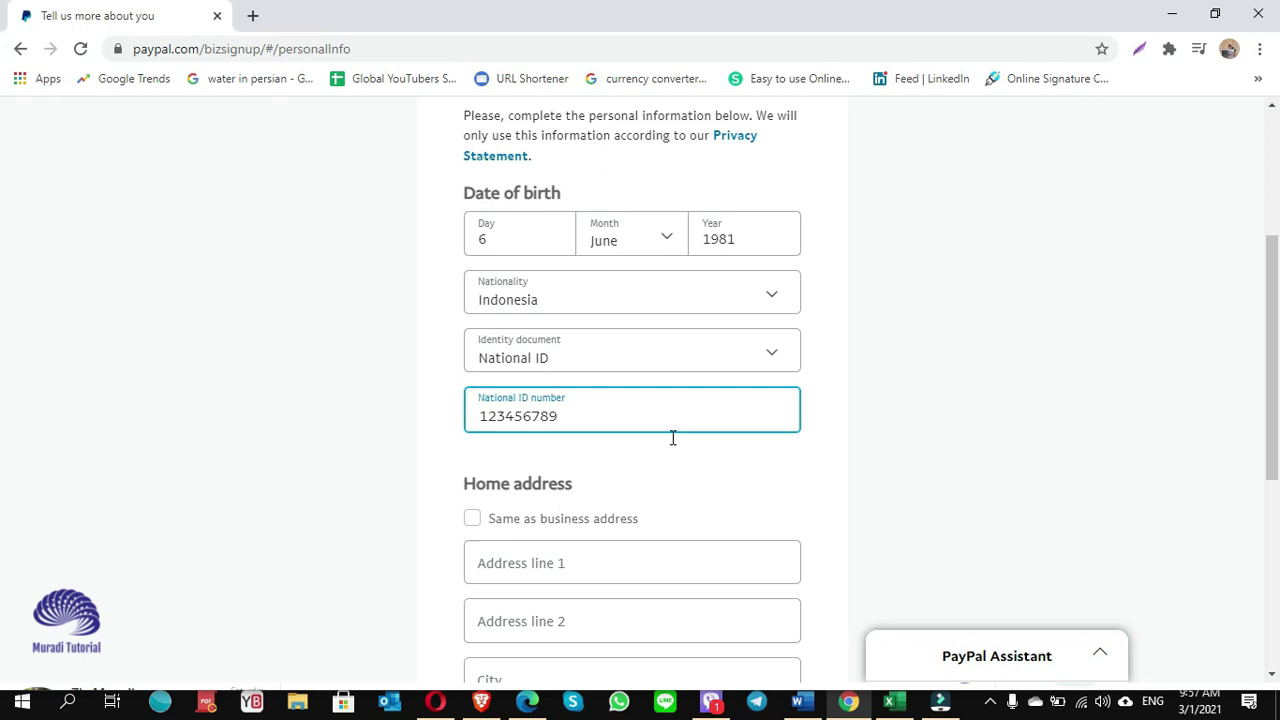
scroll(729, 478, down, 2)
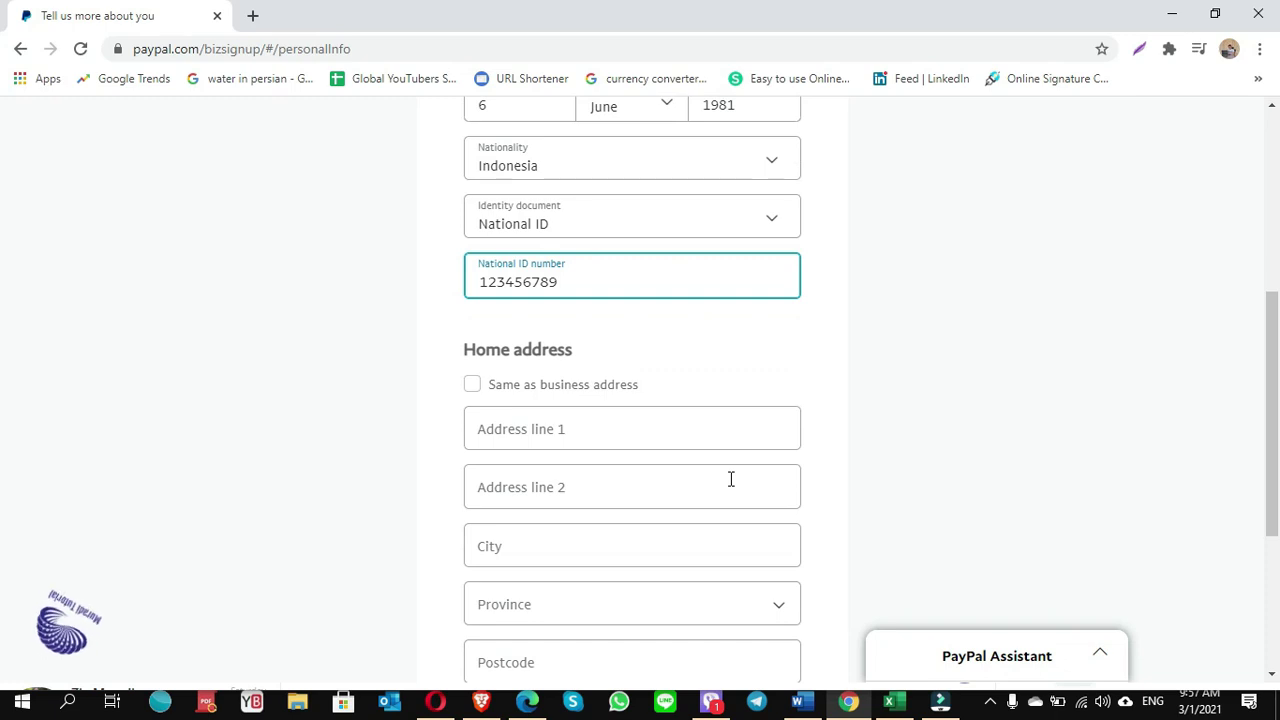
Mark the home address as the same as the business address and submit.
click(472, 385)
scroll(474, 360, down, 1)
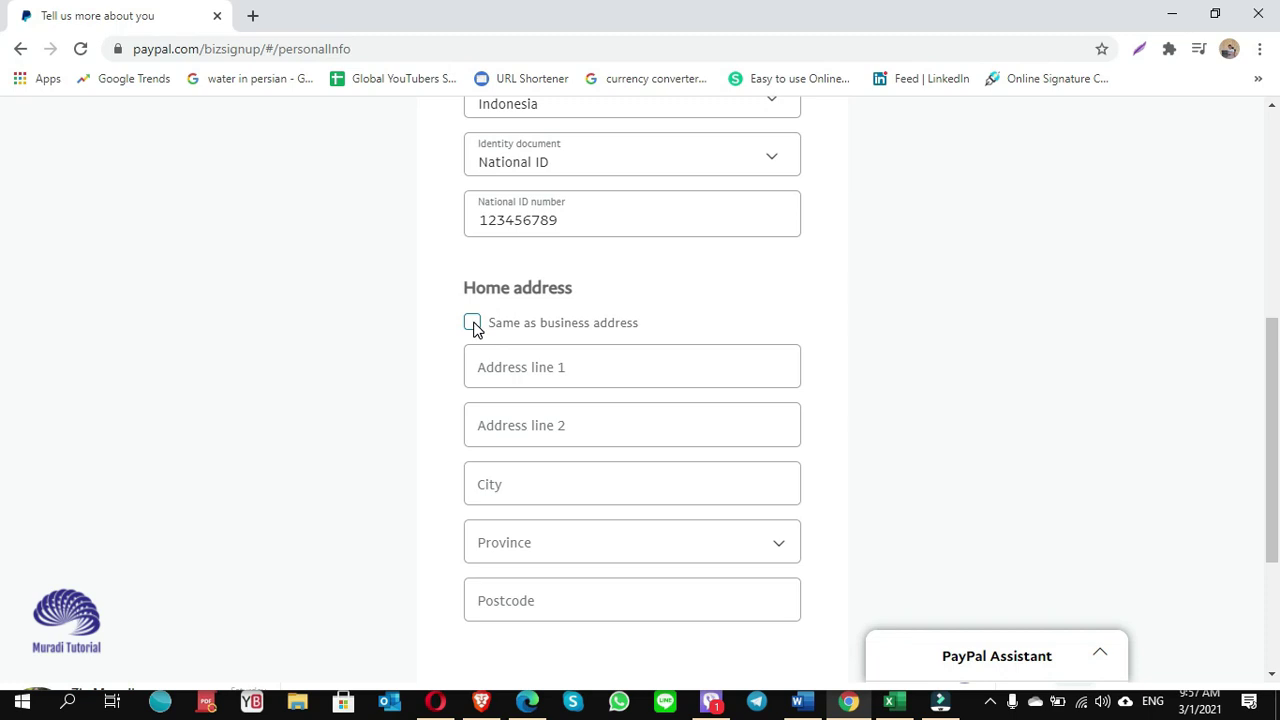
click(473, 324)
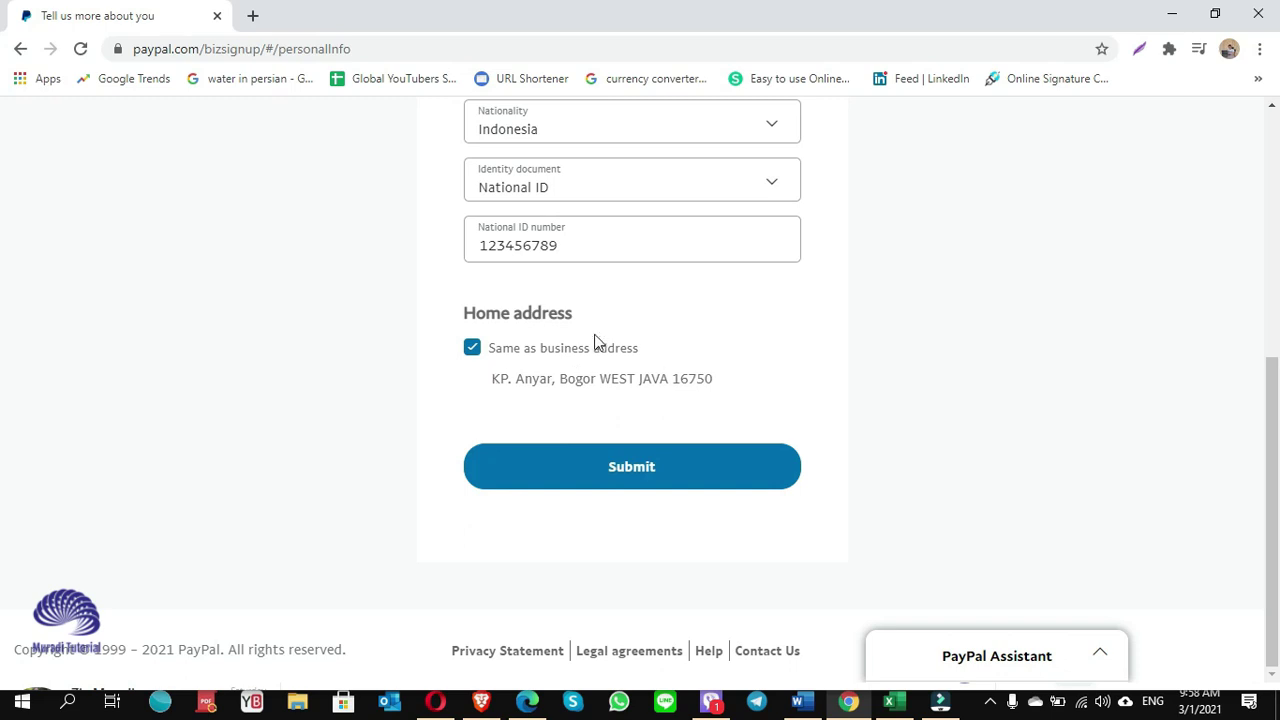
scroll(770, 377, up, 1)
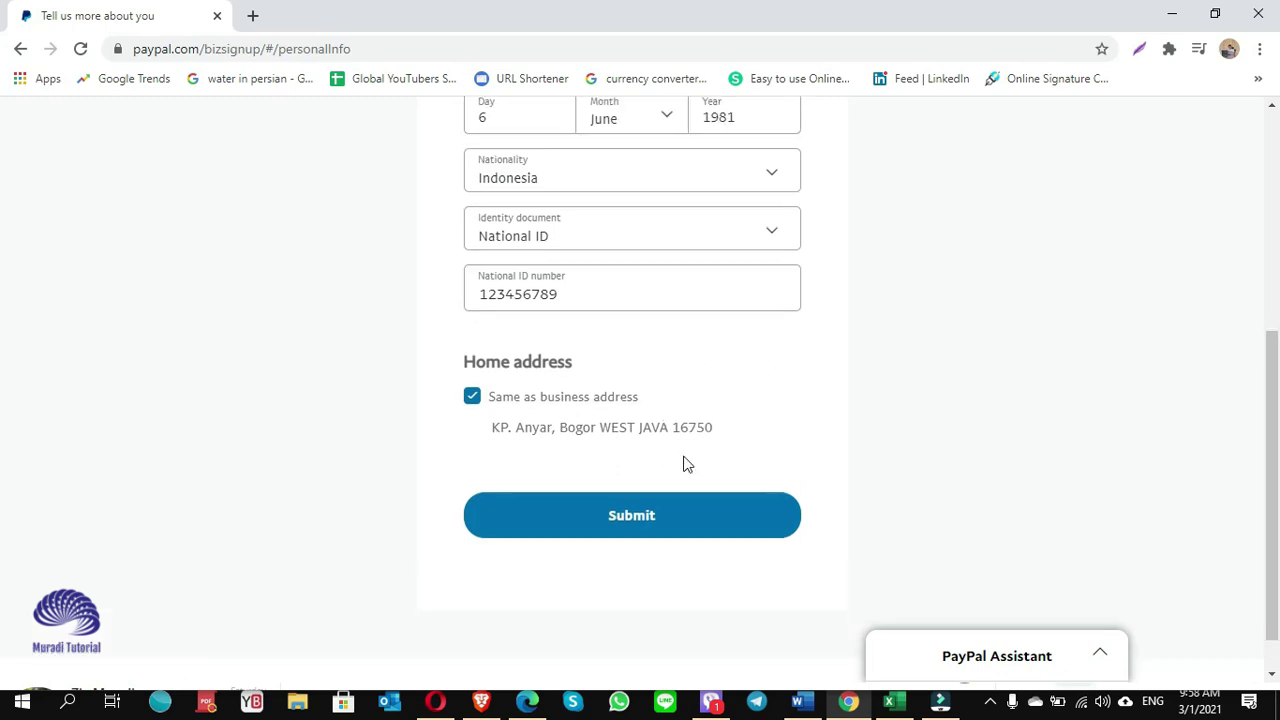
click(653, 520)
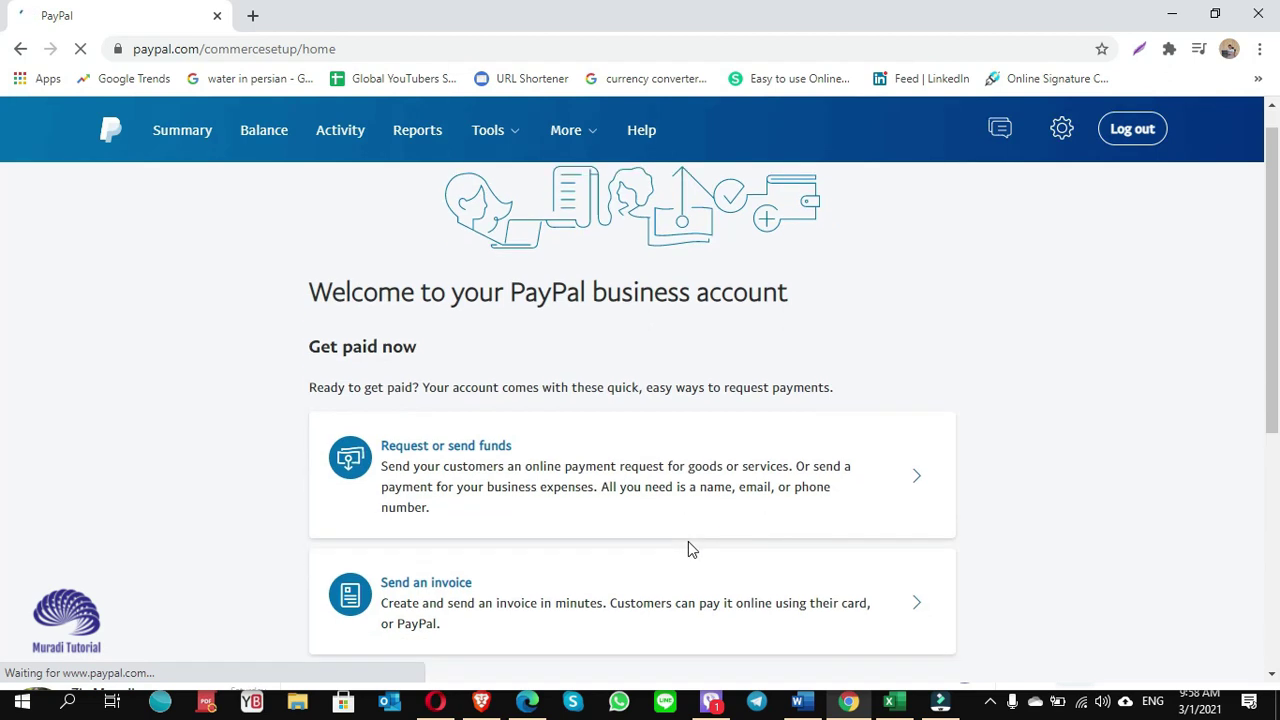
Review the new business account's welcome page, then bring up the profile and settings menu.
scroll(690, 548, down, 1)
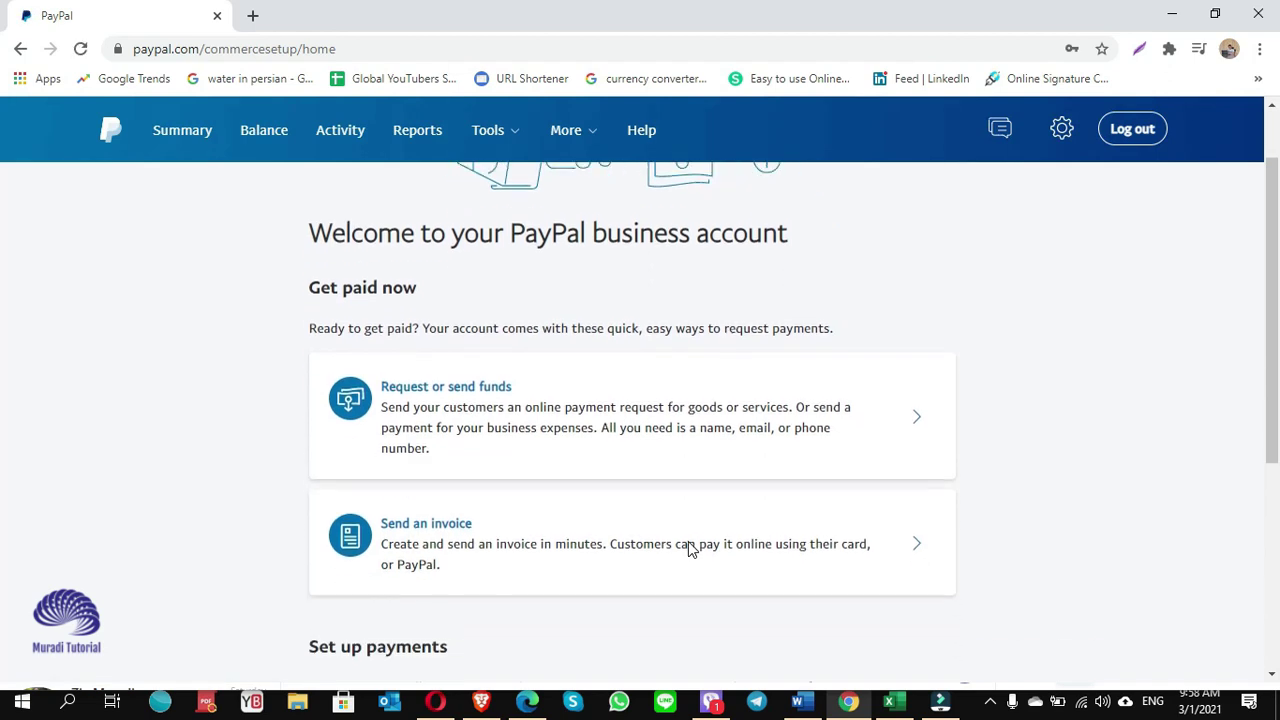
scroll(690, 541, down, 1)
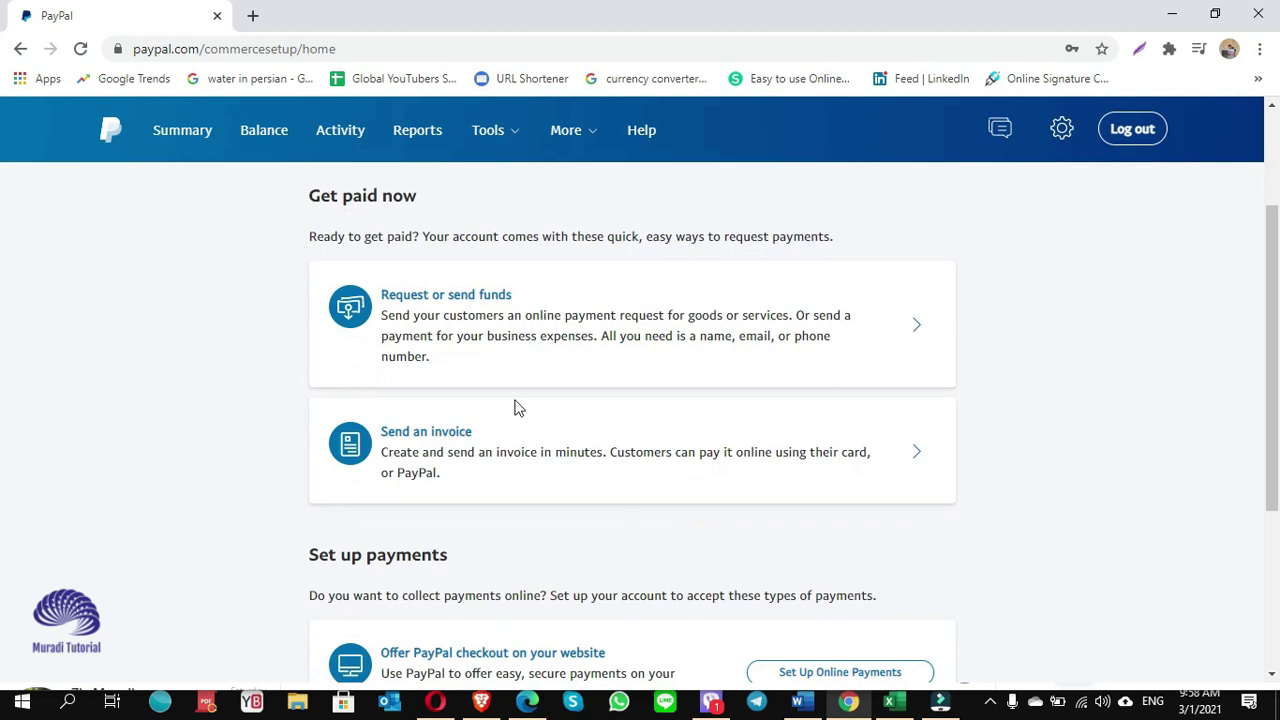
scroll(532, 517, down, 1)
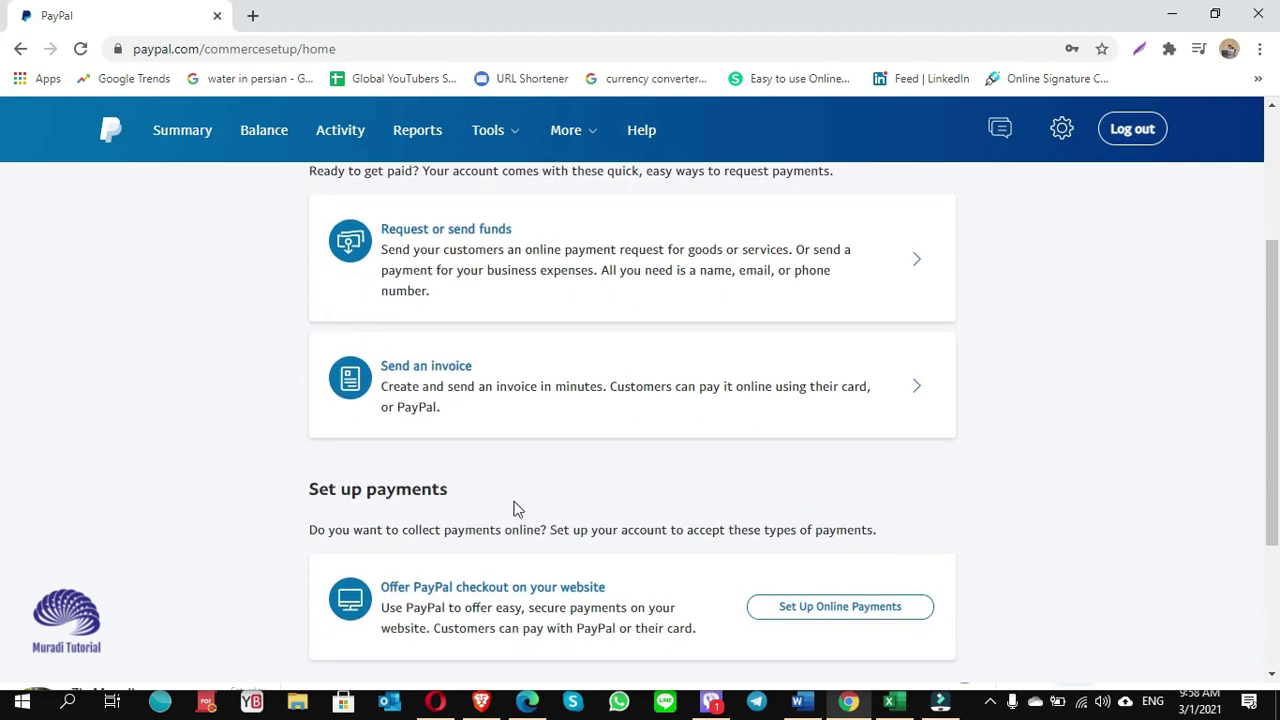
scroll(536, 526, down, 1)
scroll(540, 529, down, 1)
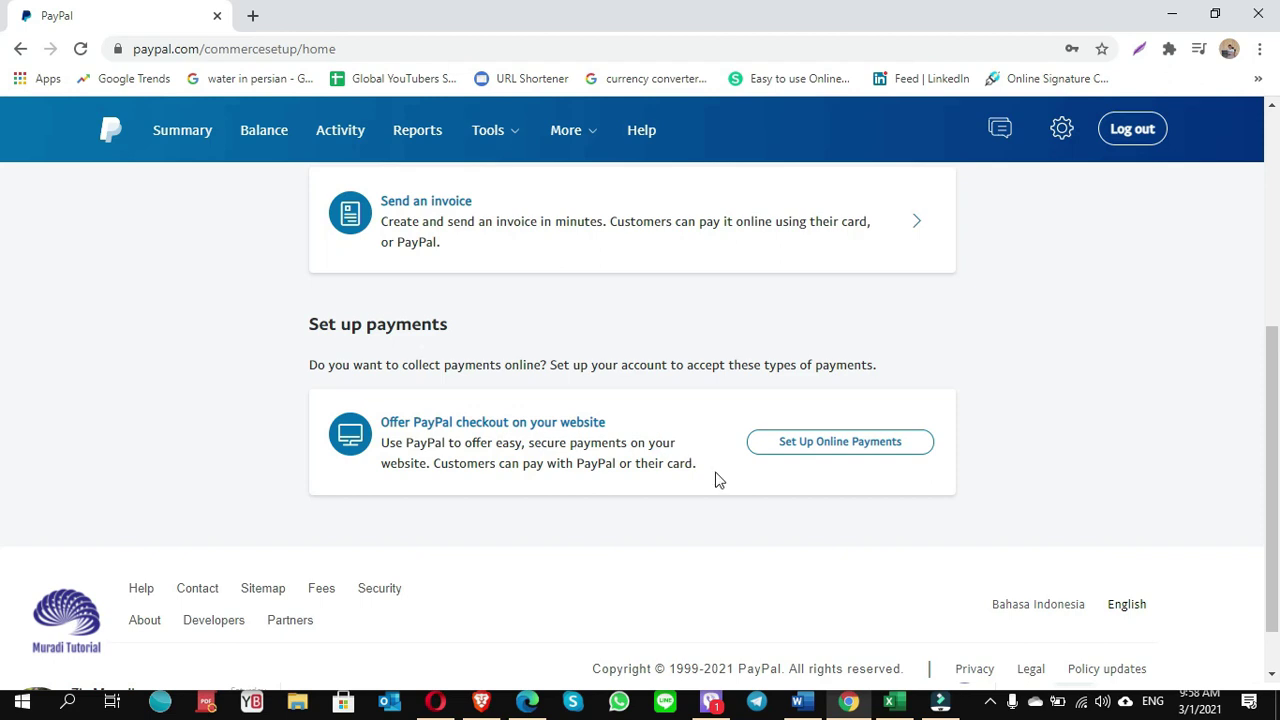
scroll(743, 540, up, 3)
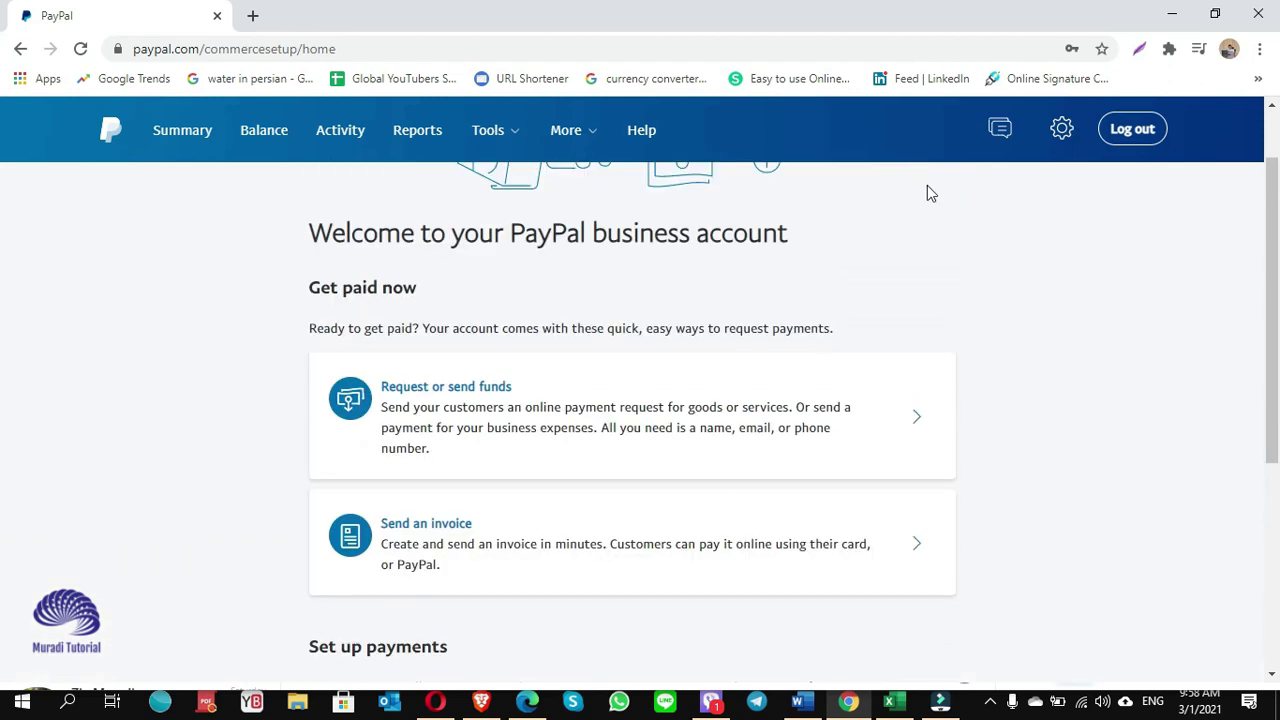
click(1061, 135)
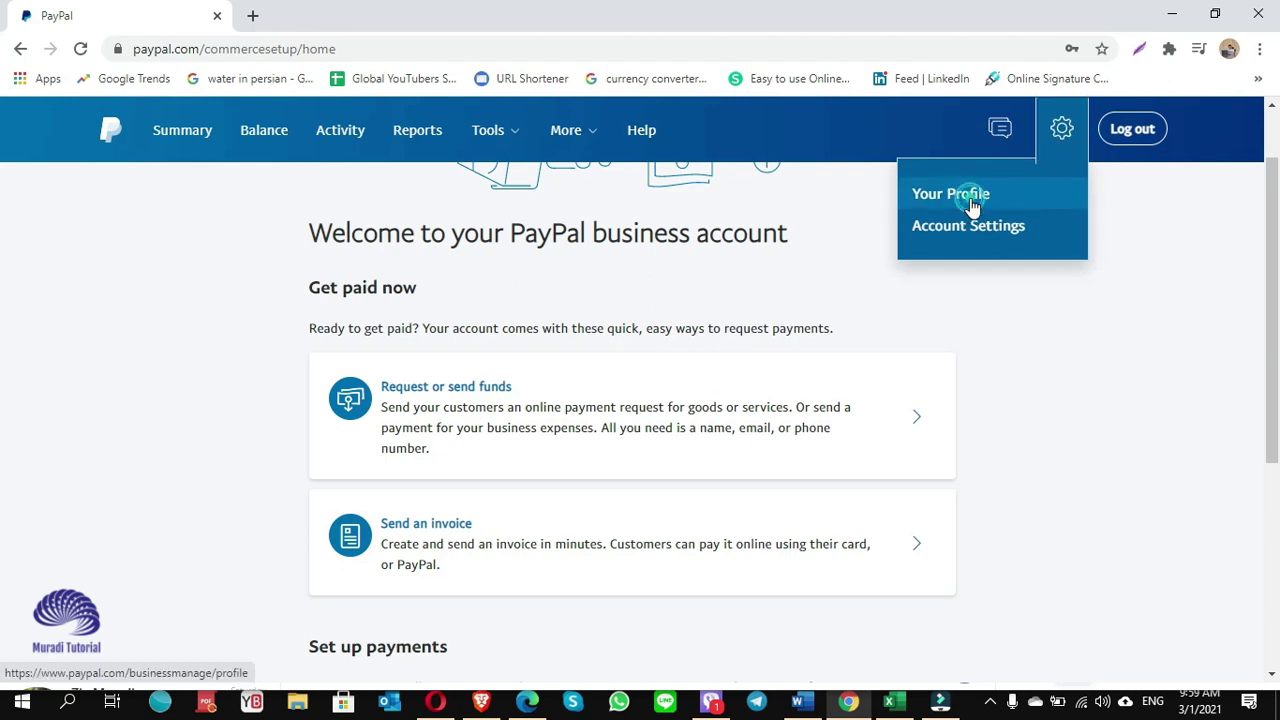
Go to the Account Settings page from the profile and settings menu.
click(960, 200)
click(1058, 132)
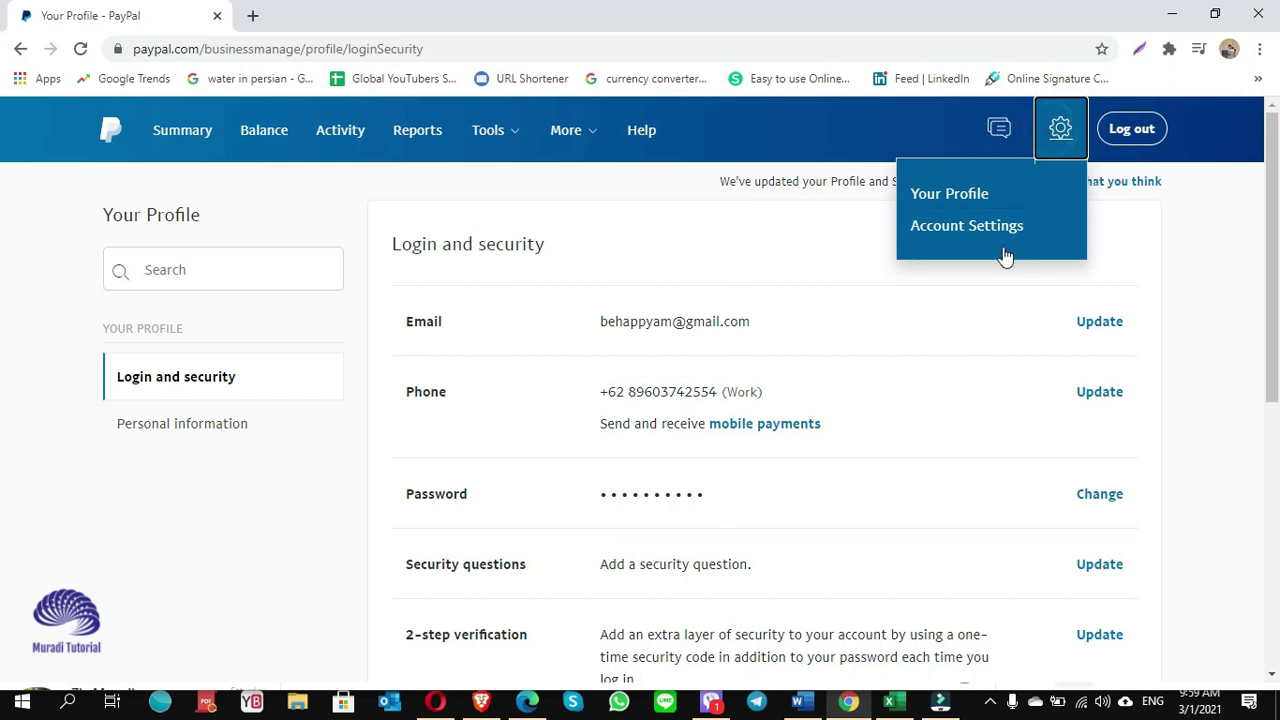
click(957, 228)
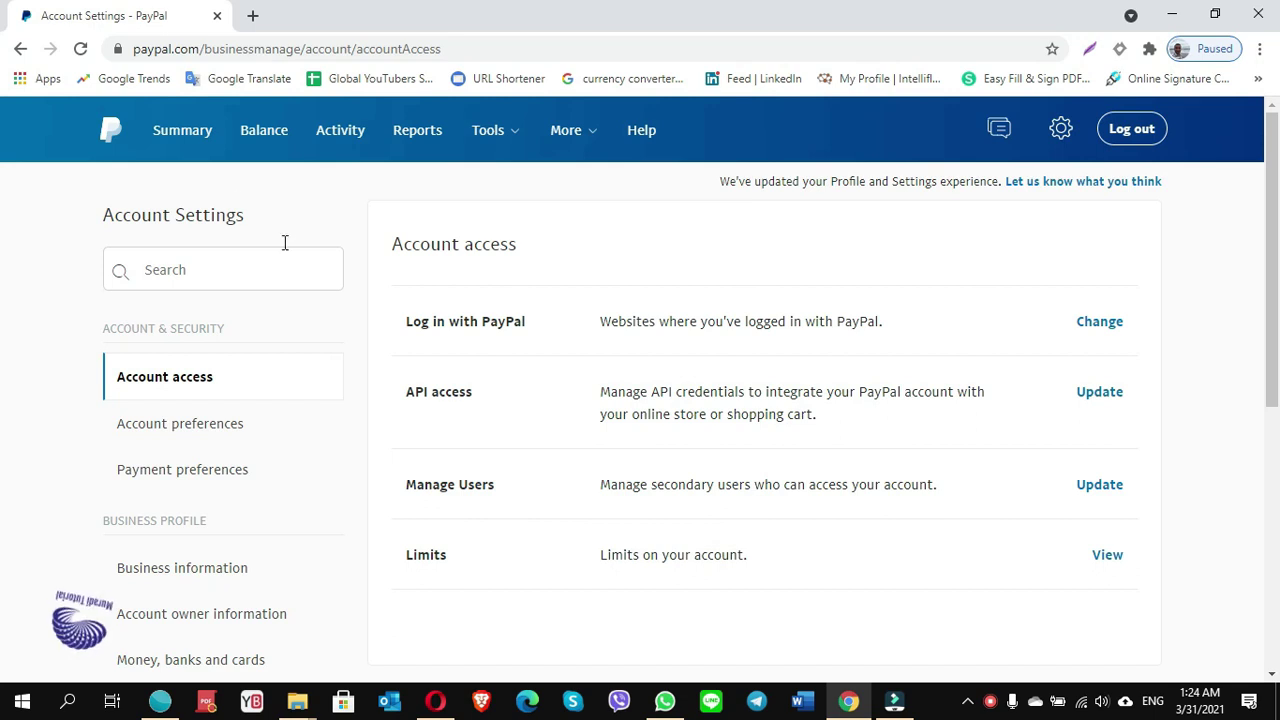
From the Summary dashboard, open the confirm-email details showing the unconfirmed primary address.
click(183, 140)
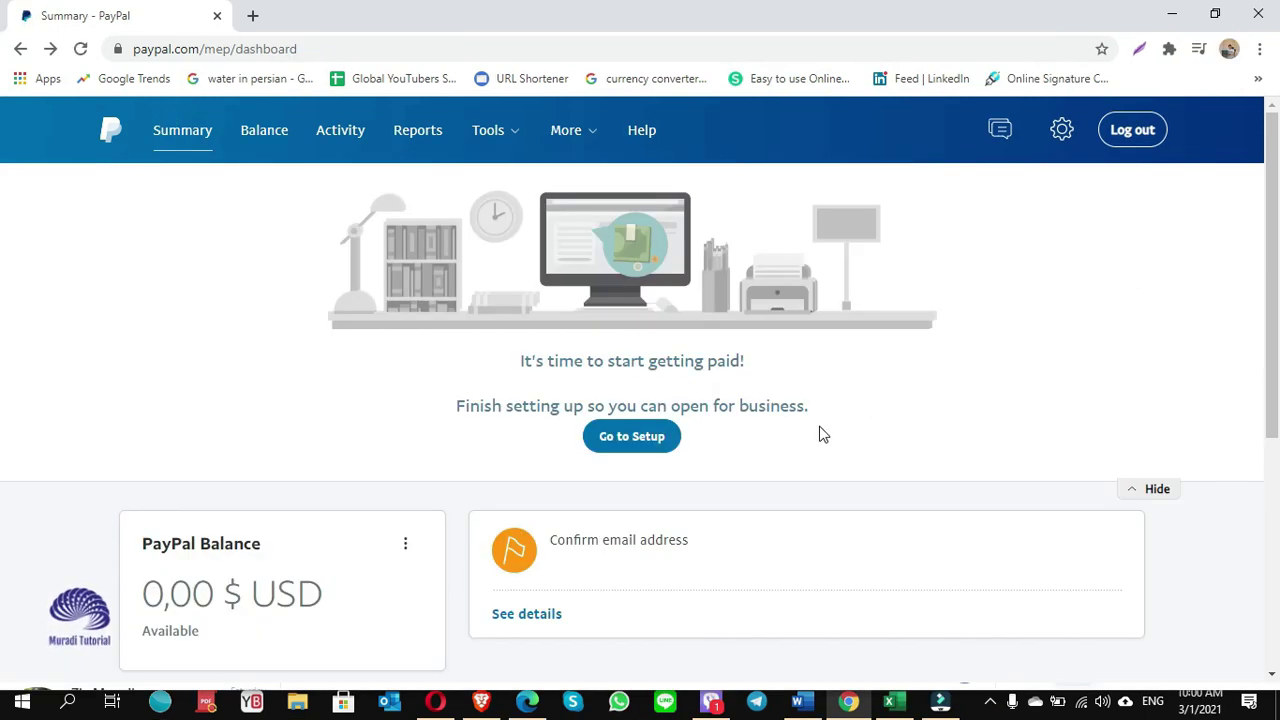
scroll(680, 480, down, 2)
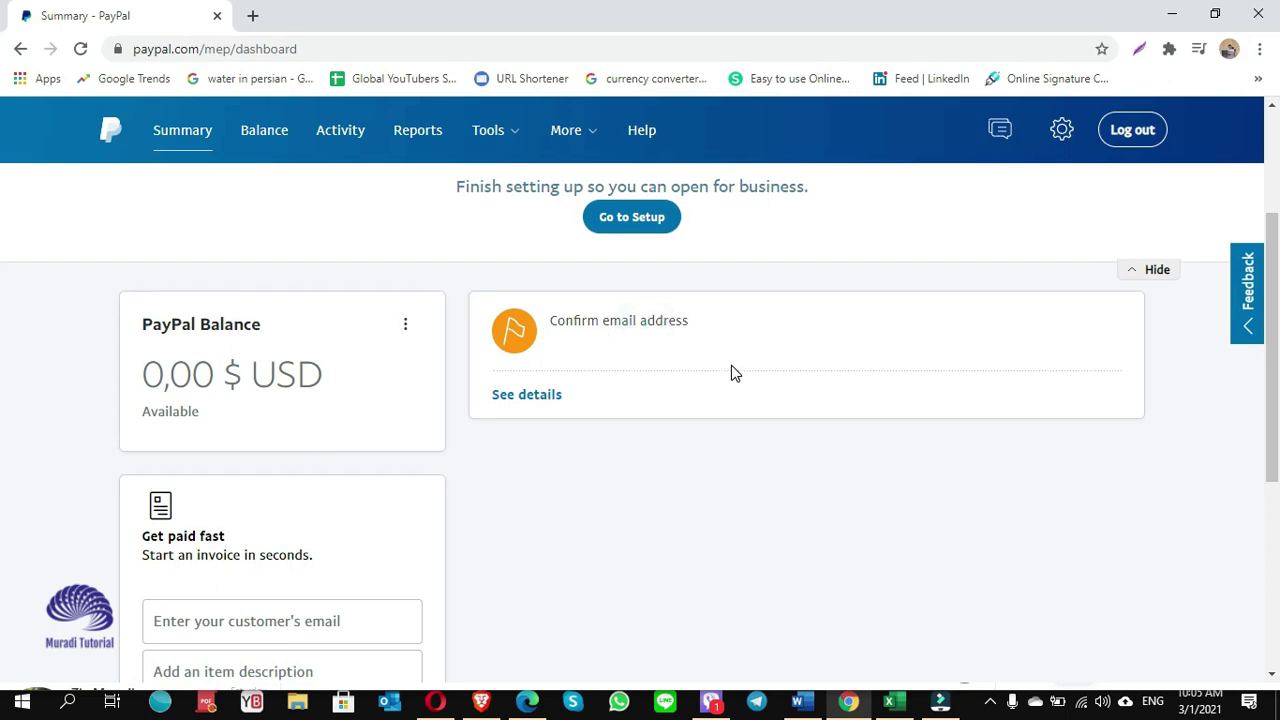
click(537, 388)
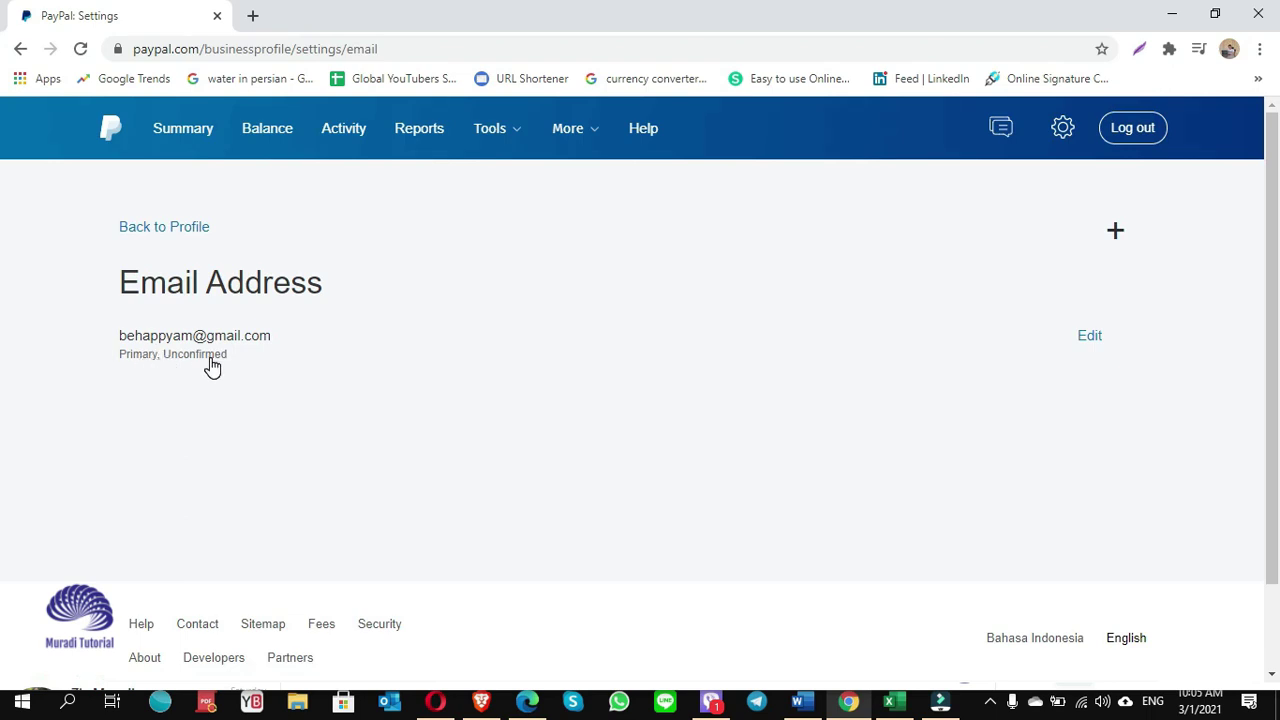
click(253, 14)
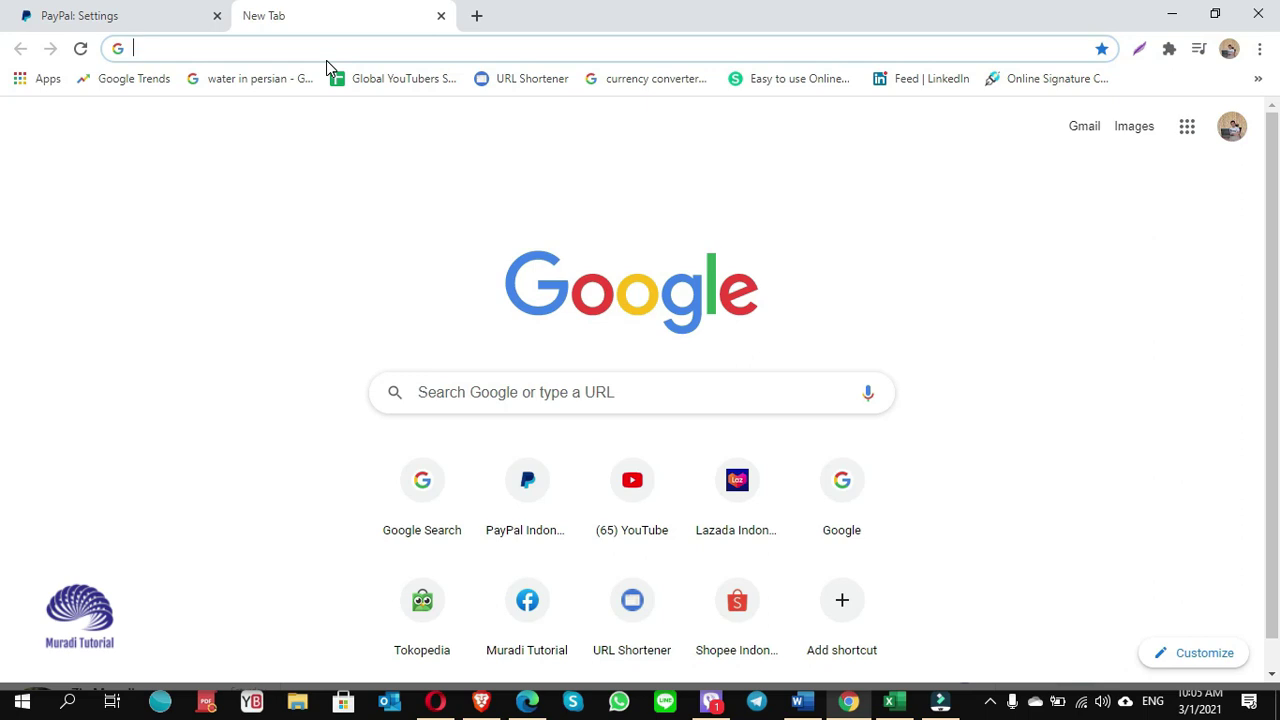
Load gmail.com, open the 'Welcome to PayPal!' email and follow its 'Confirm My Email' link.
text(gm)
key(Return)
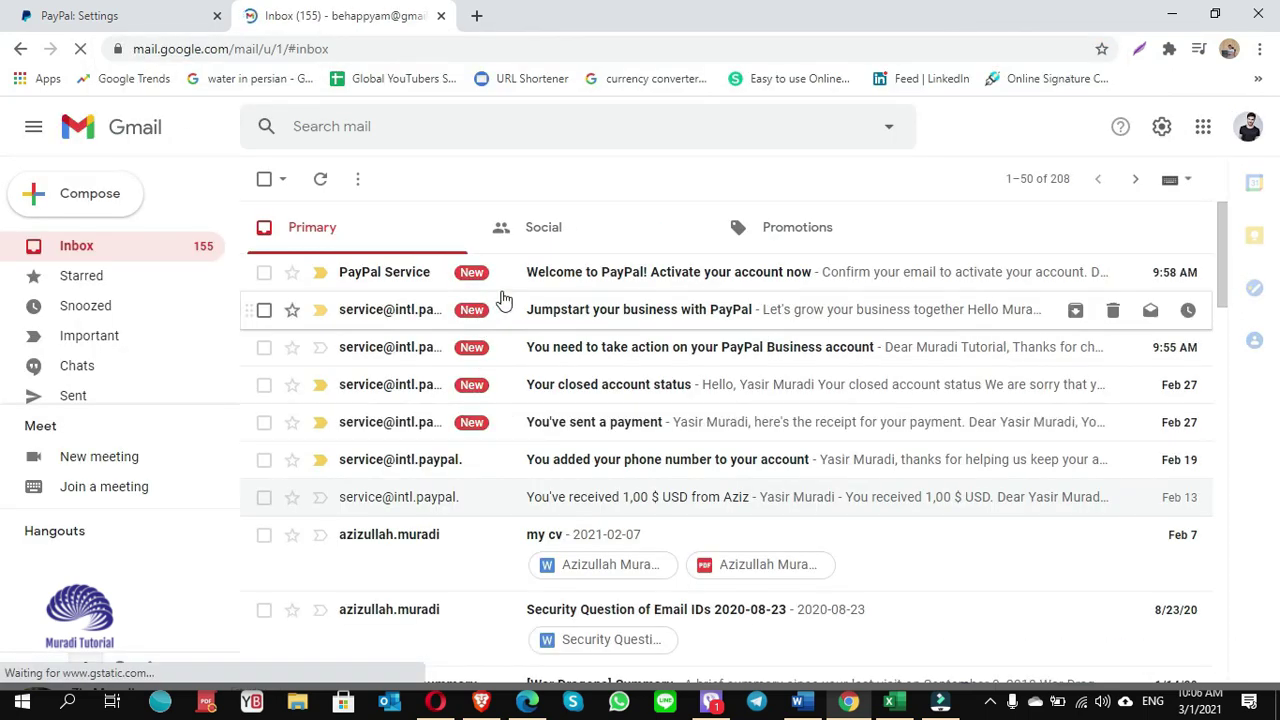
click(640, 285)
scroll(637, 283, down, 2)
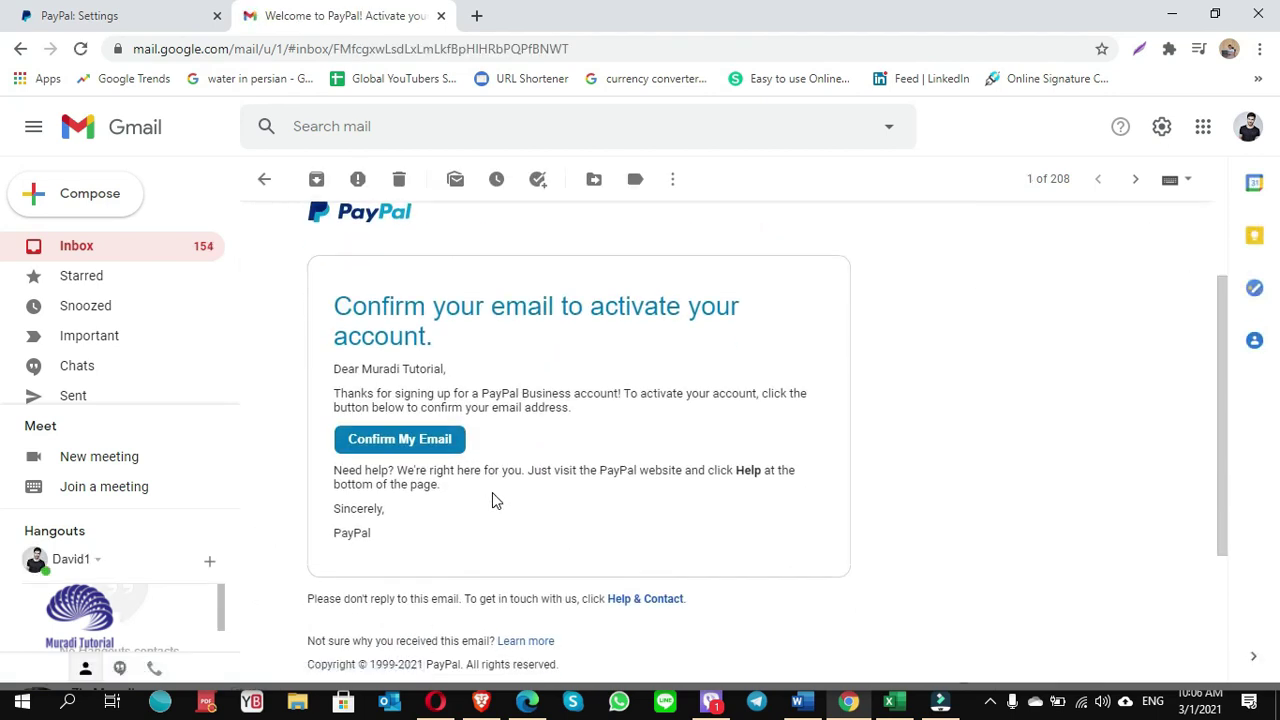
scroll(492, 500, down, 1)
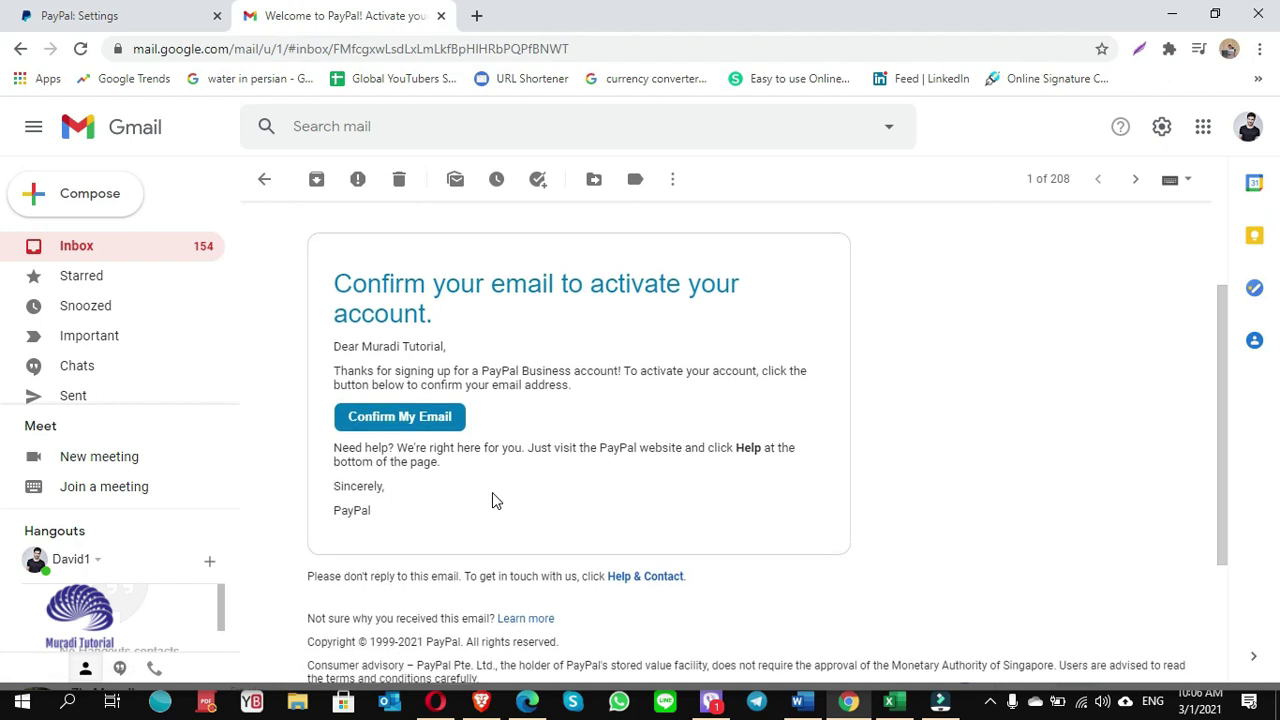
click(398, 398)
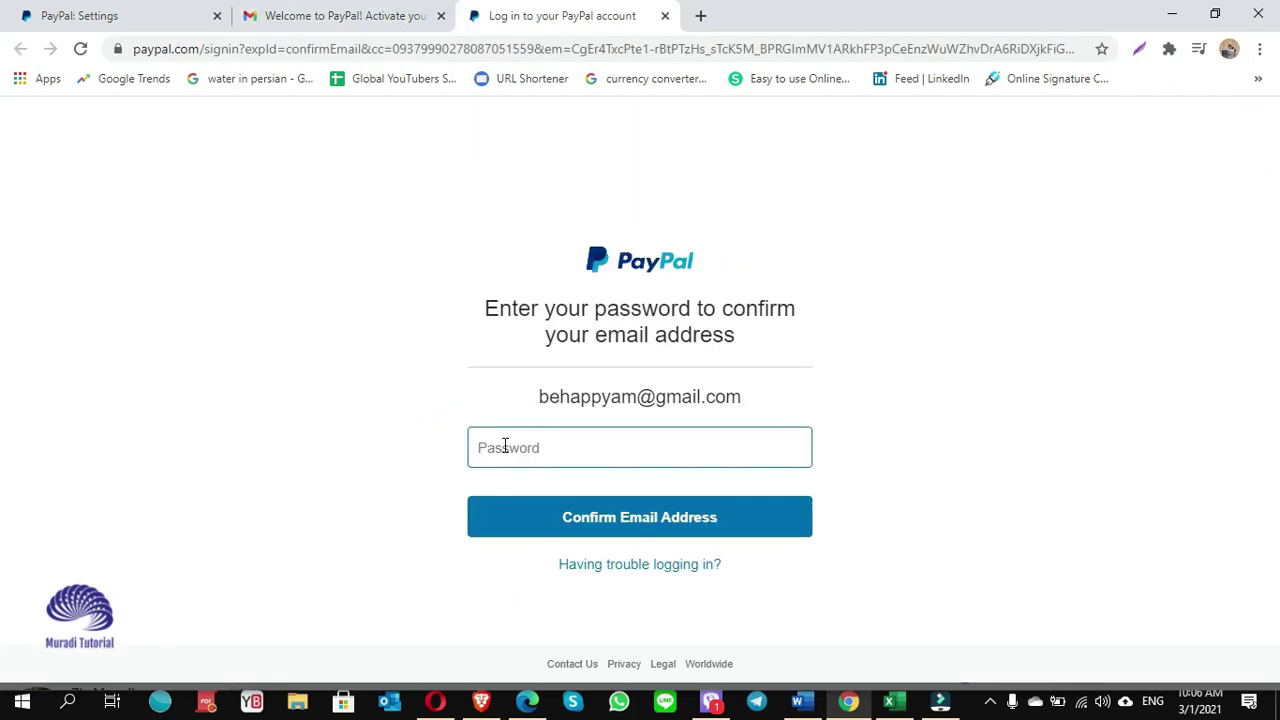
Confirm the email address with the account password, then view the Summary dashboard's 0,00 $ USD balance.
text(b)
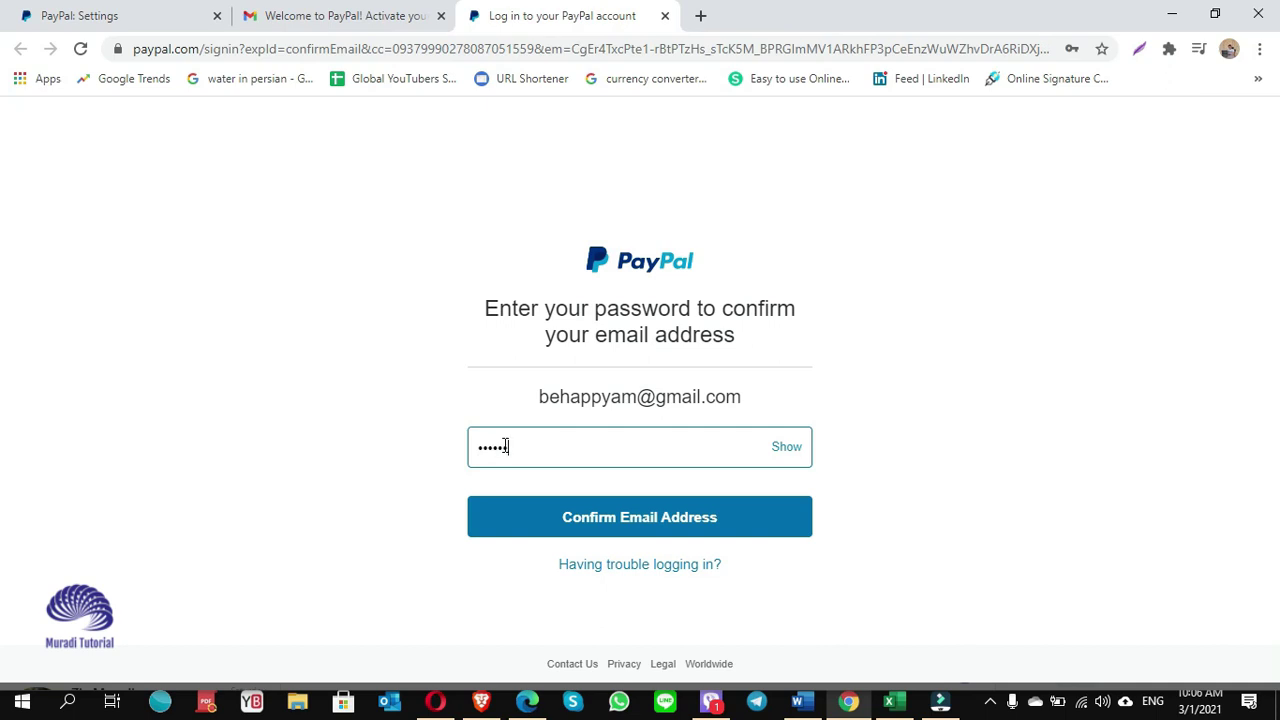
click(663, 521)
click(1055, 134)
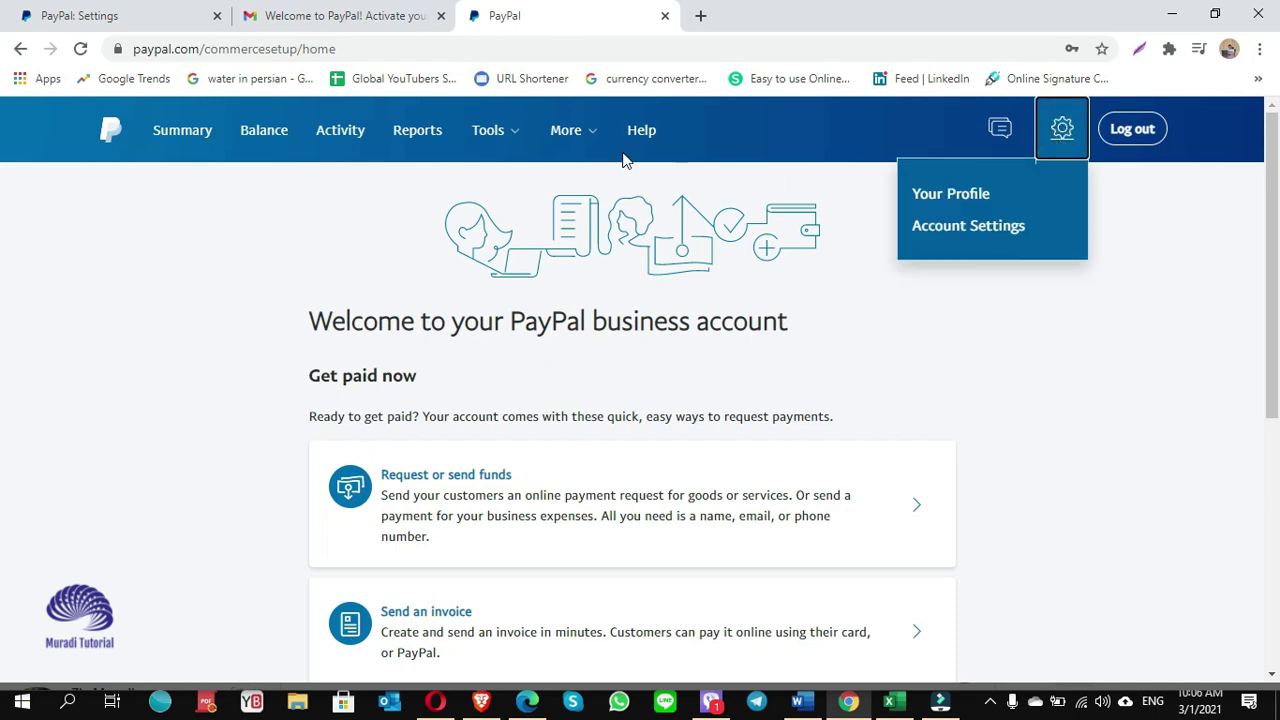
click(188, 134)
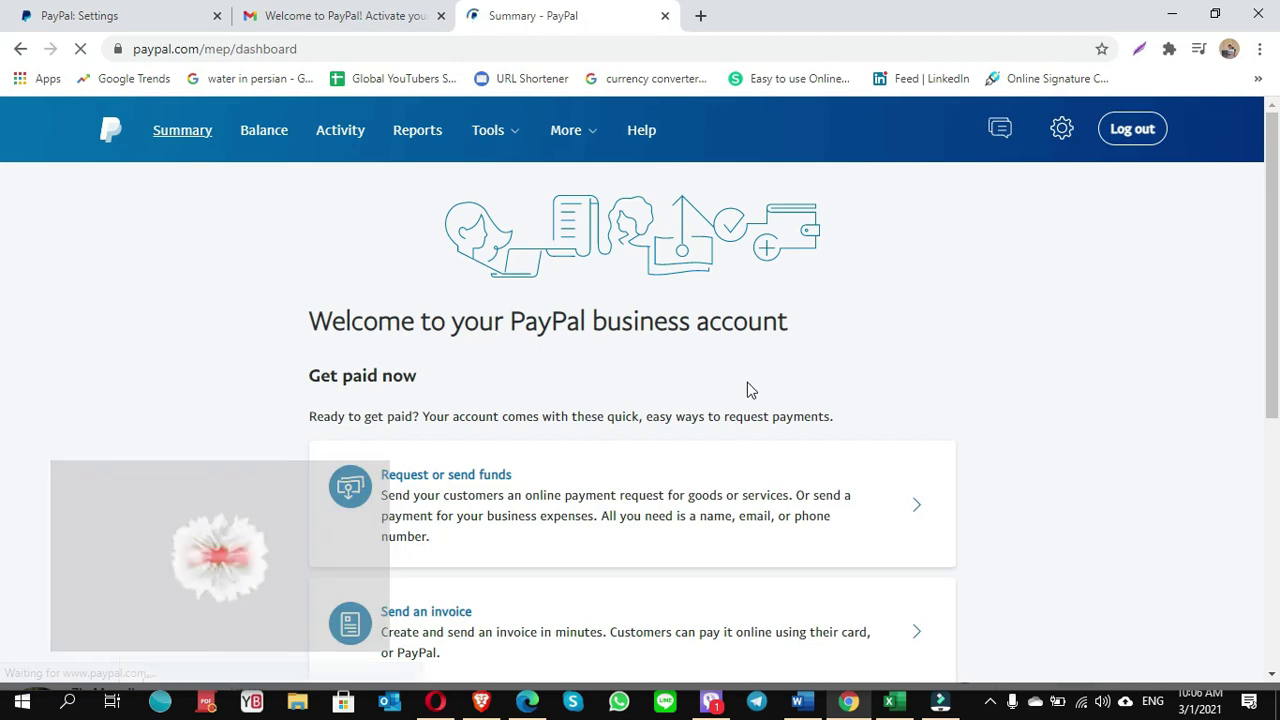
scroll(748, 389, down, 3)
scroll(630, 490, down, 2)
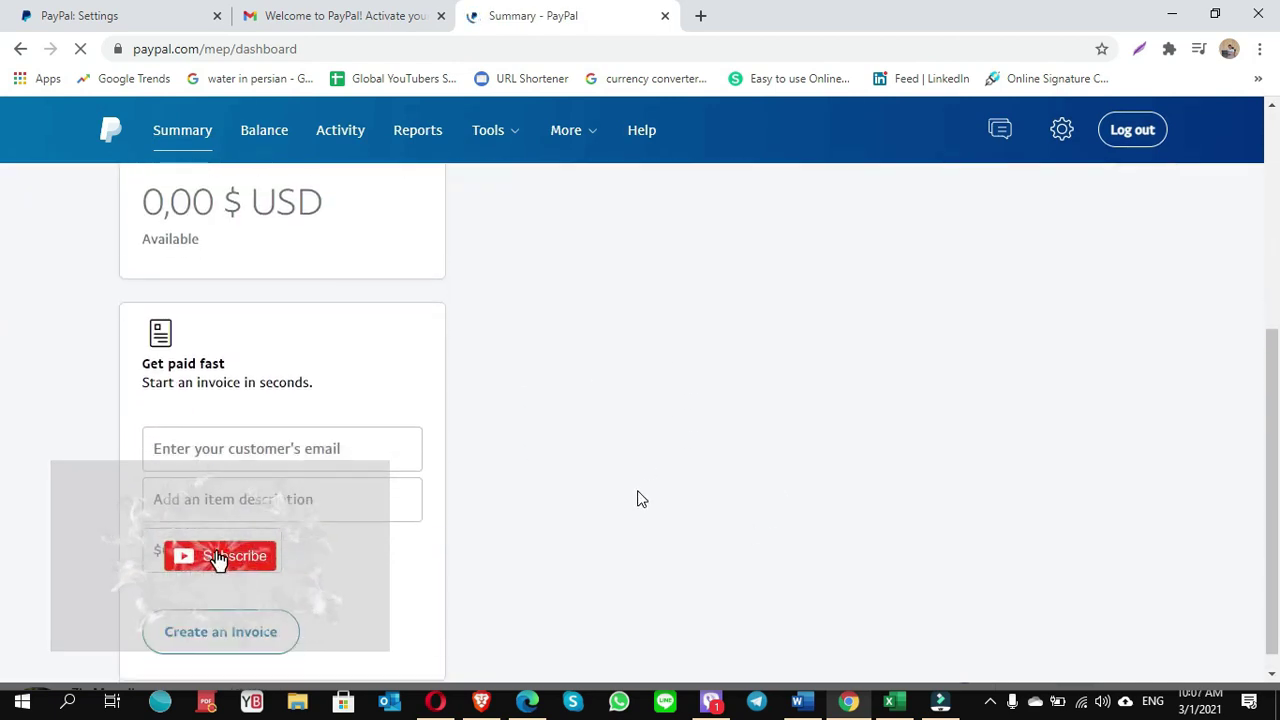
scroll(642, 499, down, 2)
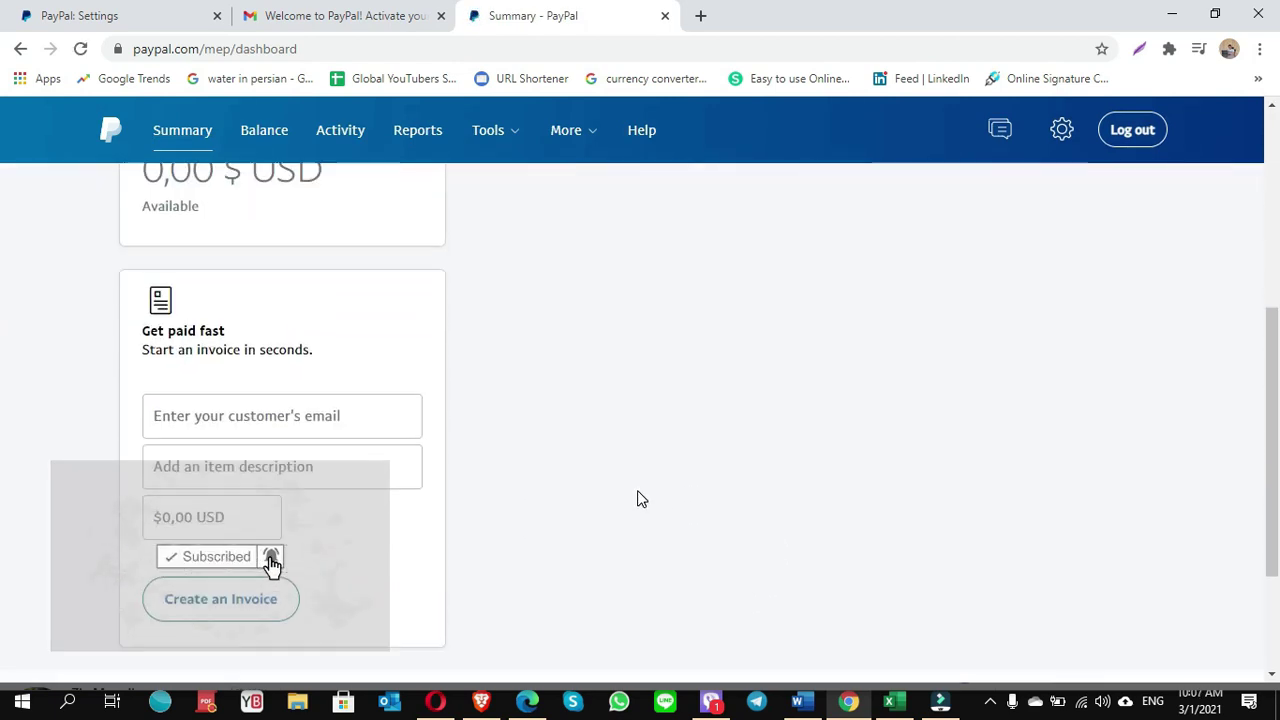